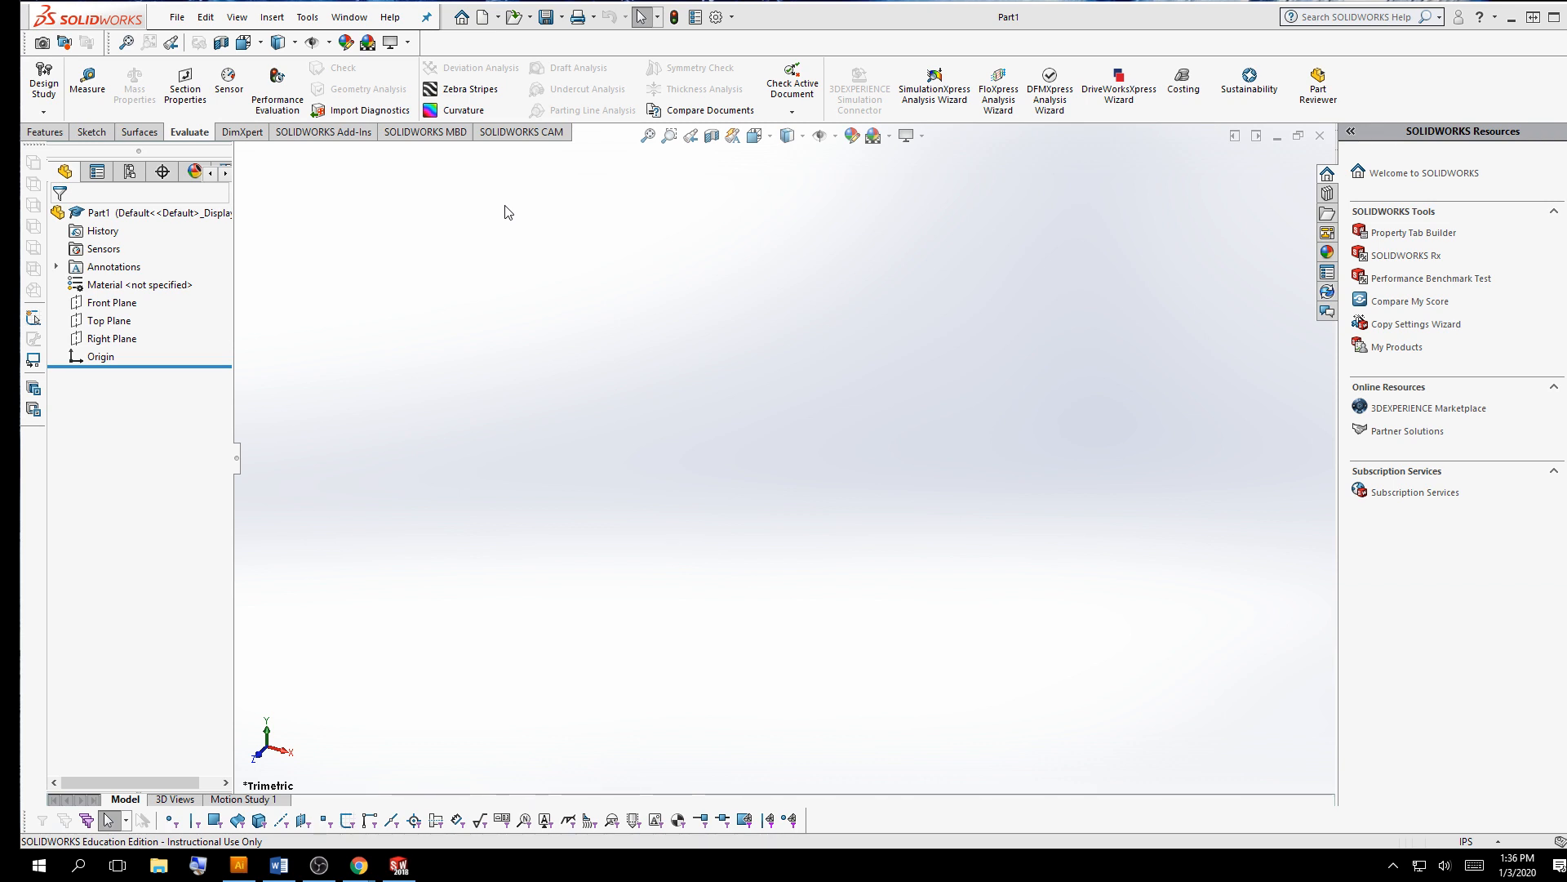
Start an extruded boss on the Right Plane and sketch a corner rectangle from the origin, about 1.01 by 0.93 in
left_click(46, 136)
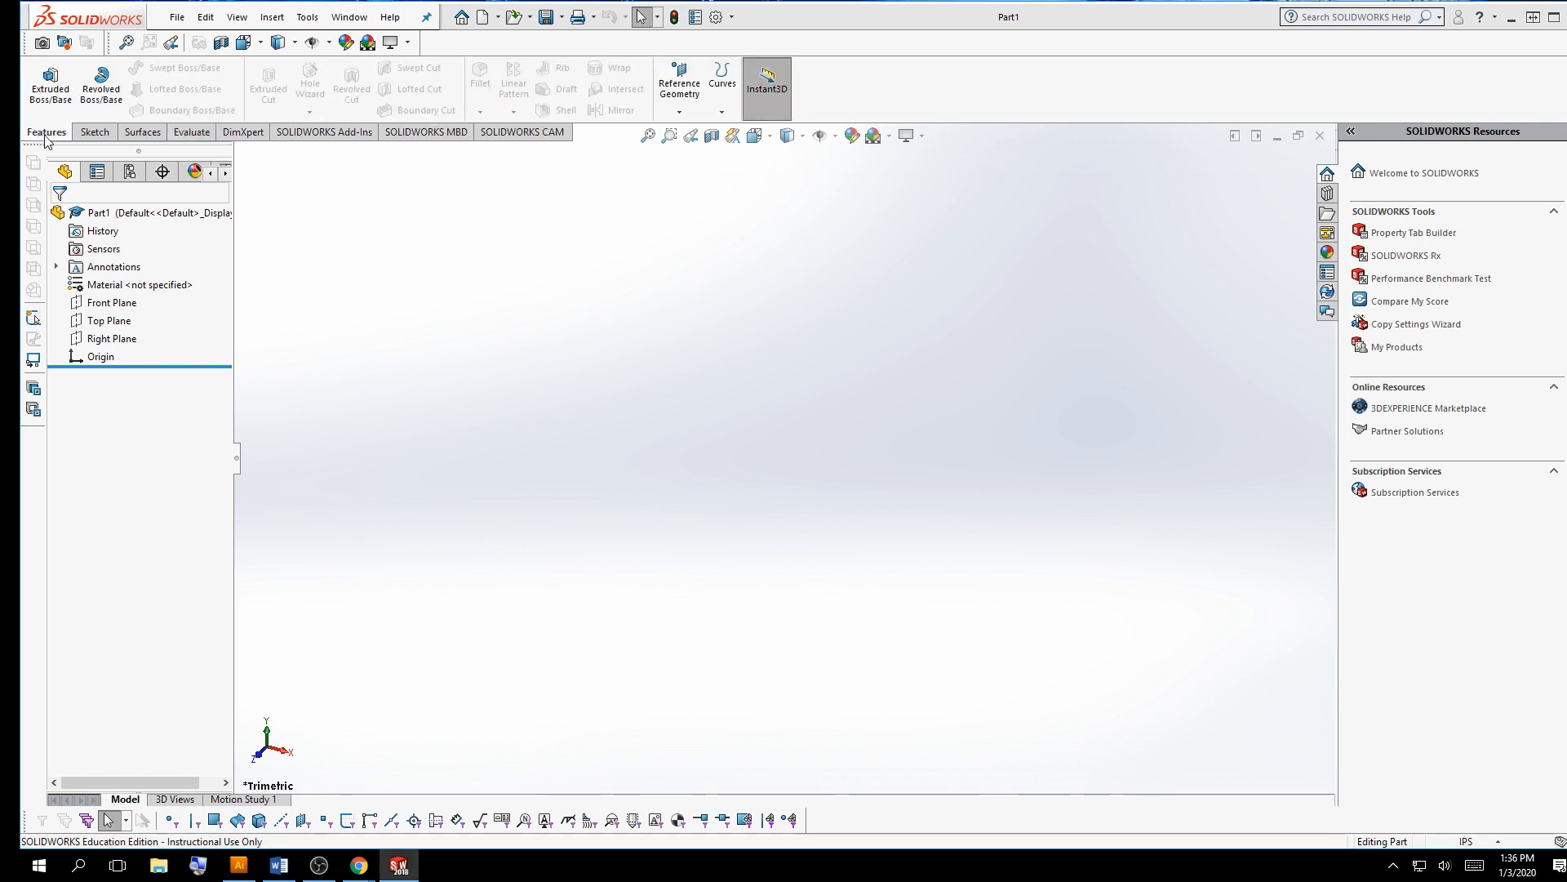
left_click(50, 82)
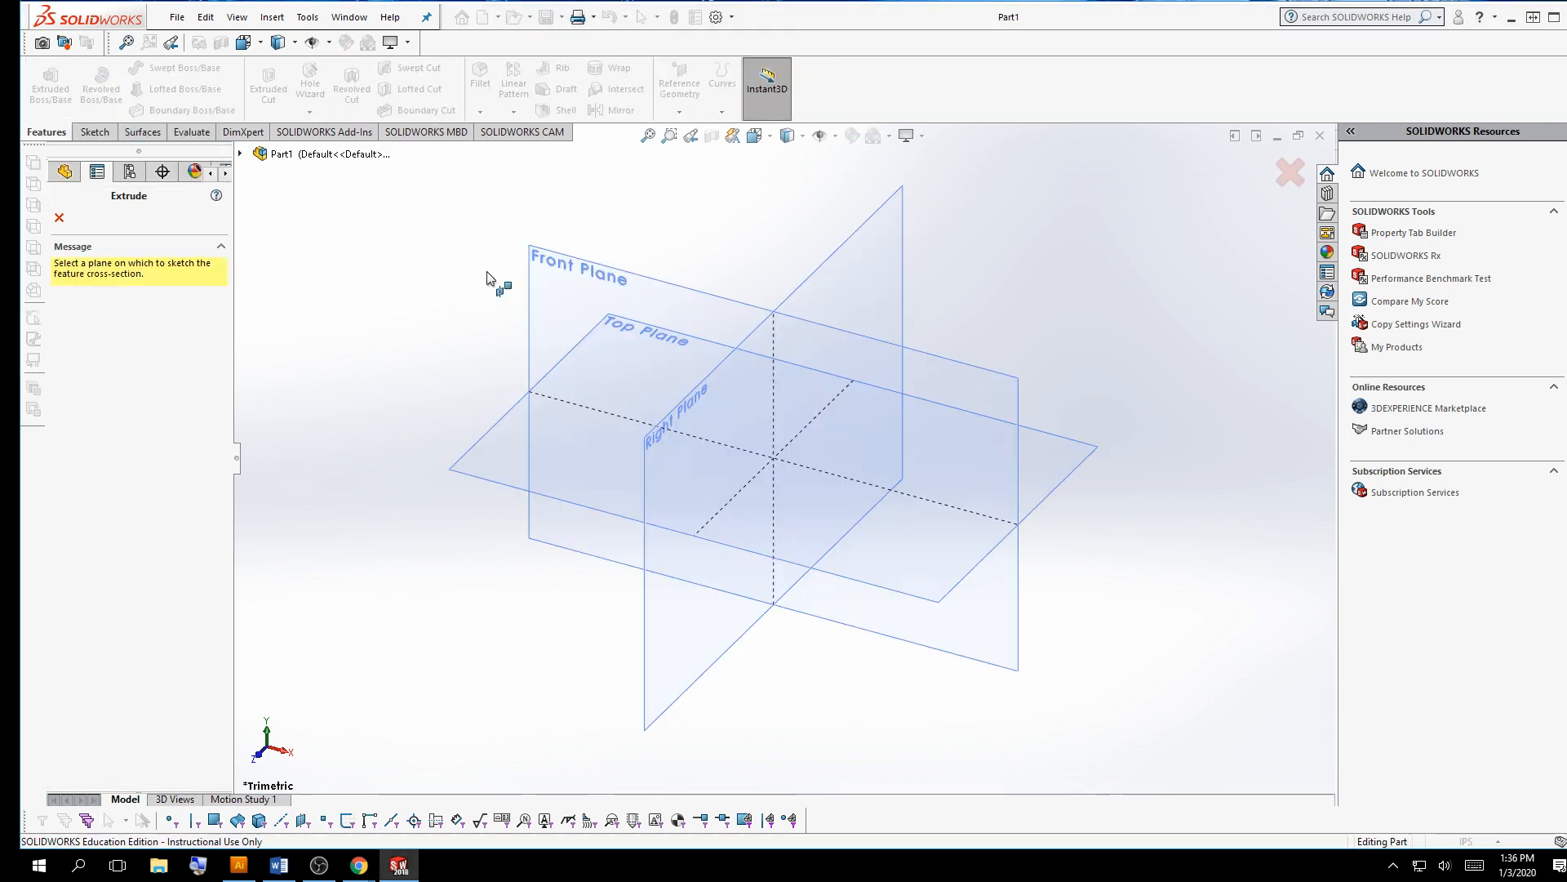
left_click(665, 439)
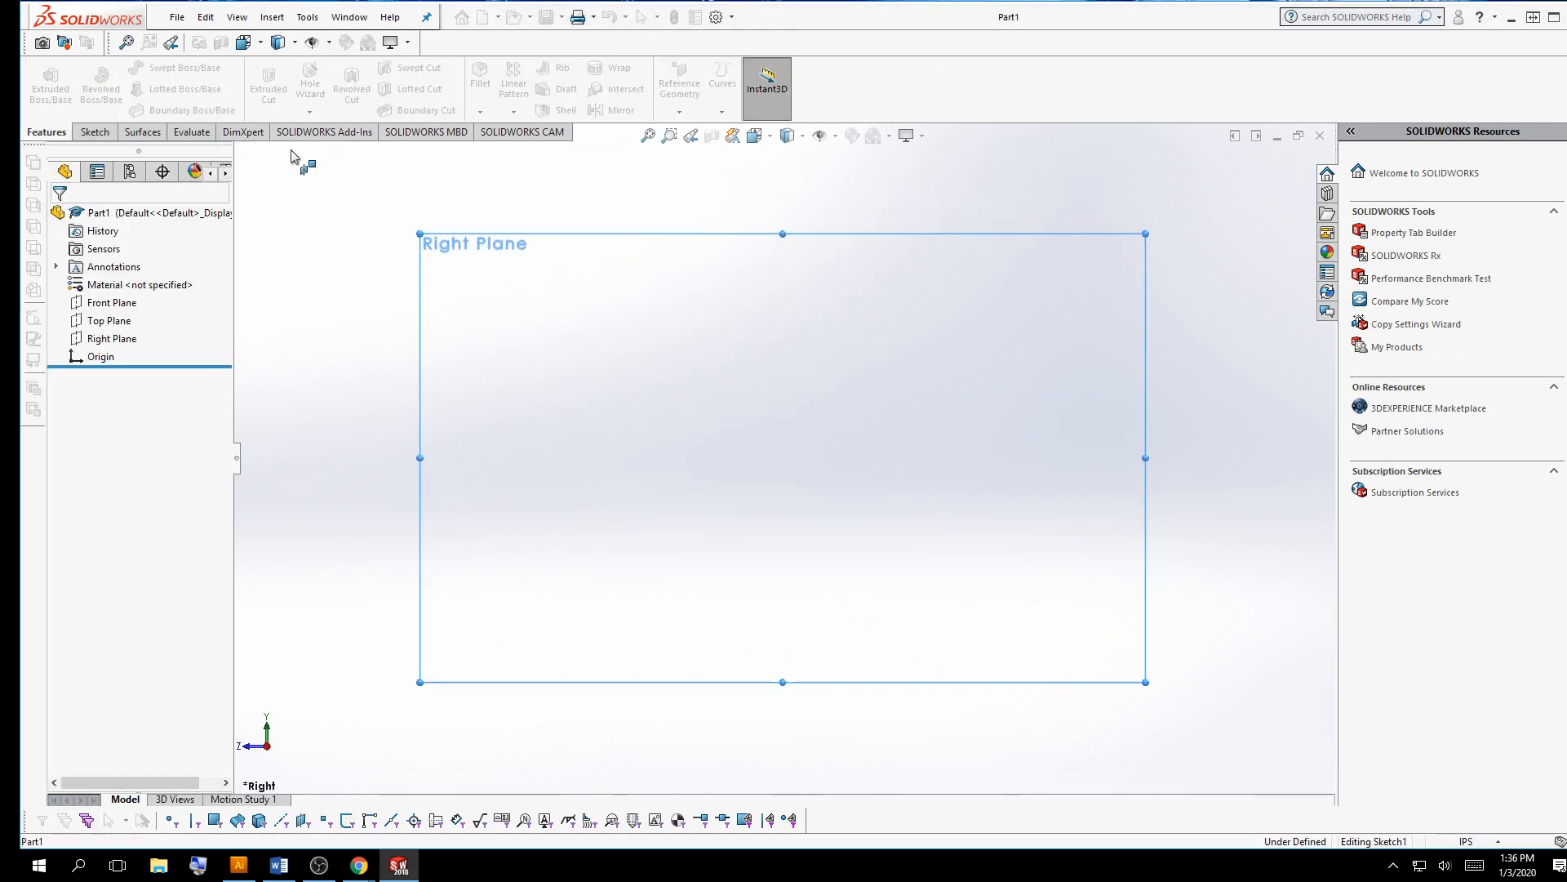
left_click(127, 89)
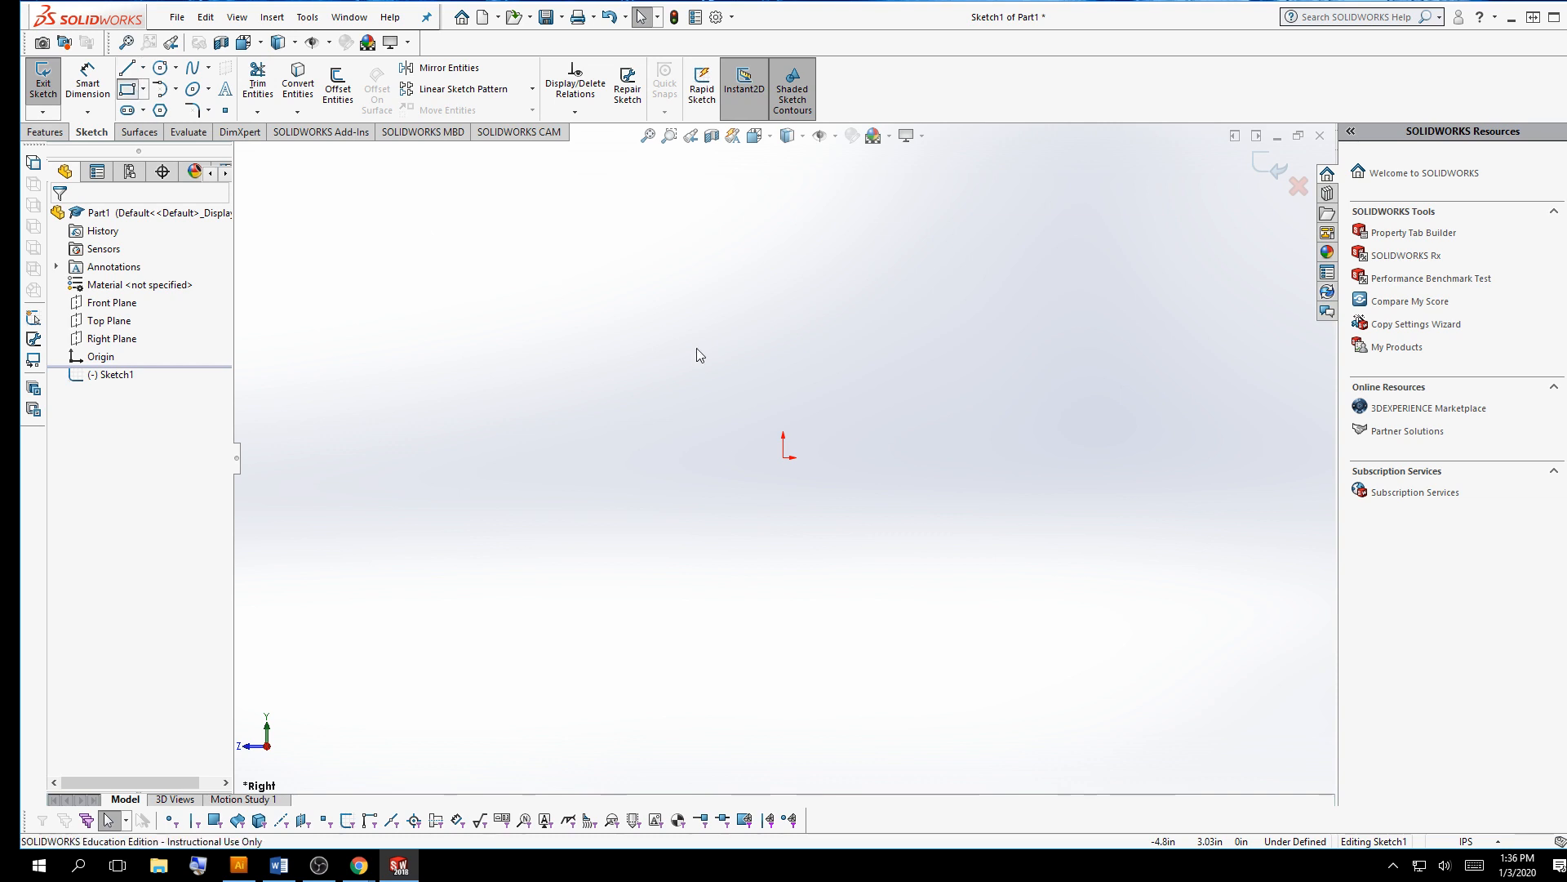
left_click(784, 457)
left_click(978, 361)
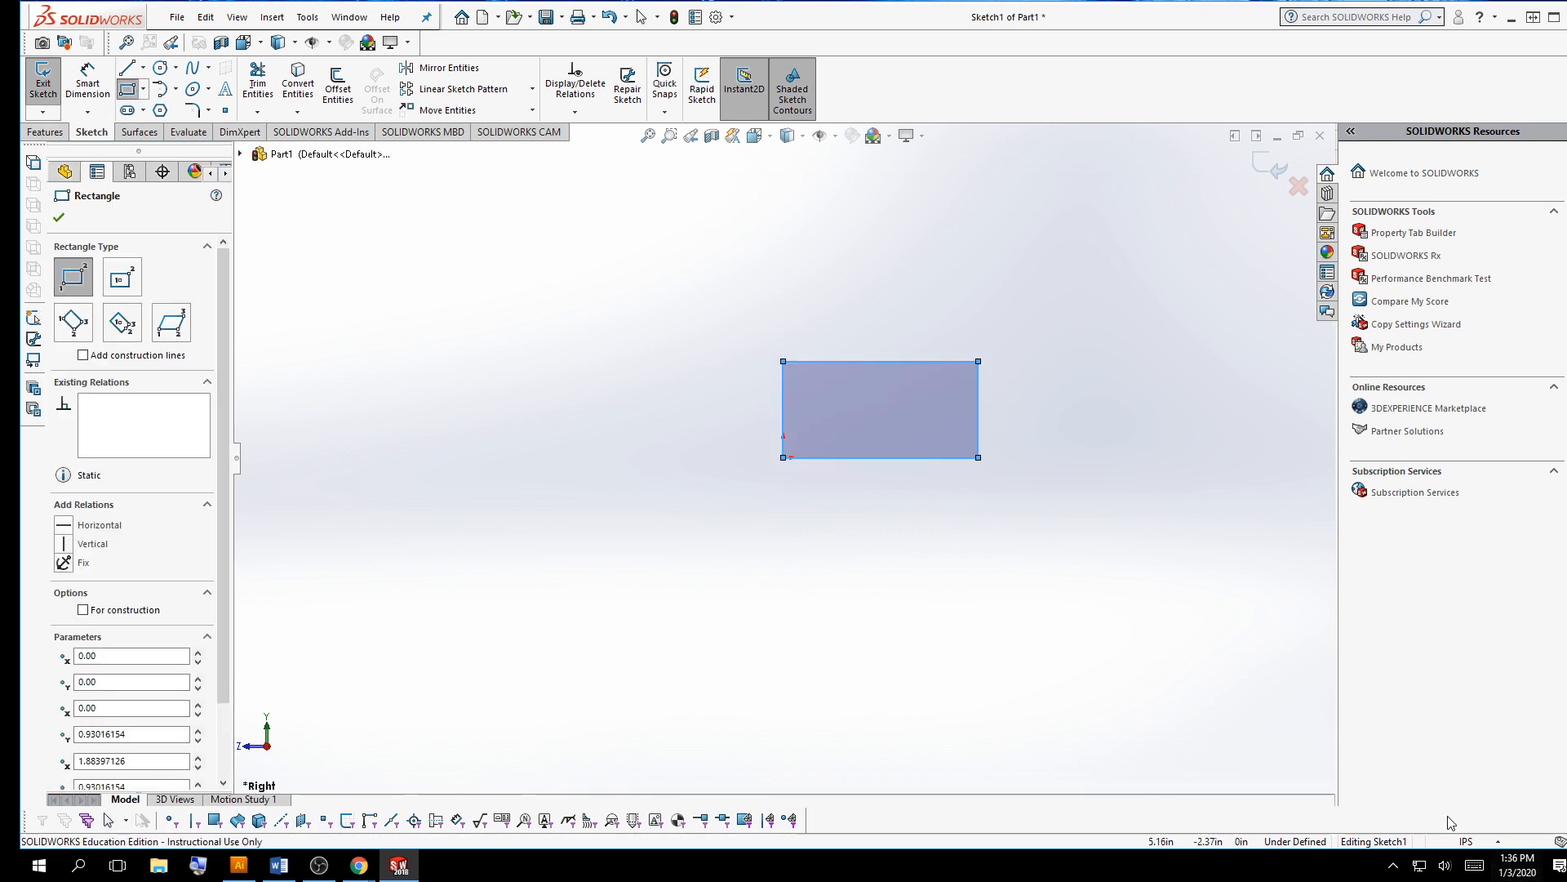
Dimension the rectangle's height to 0.5 in and its width to 1 in
left_click(107, 91)
left_click(979, 404)
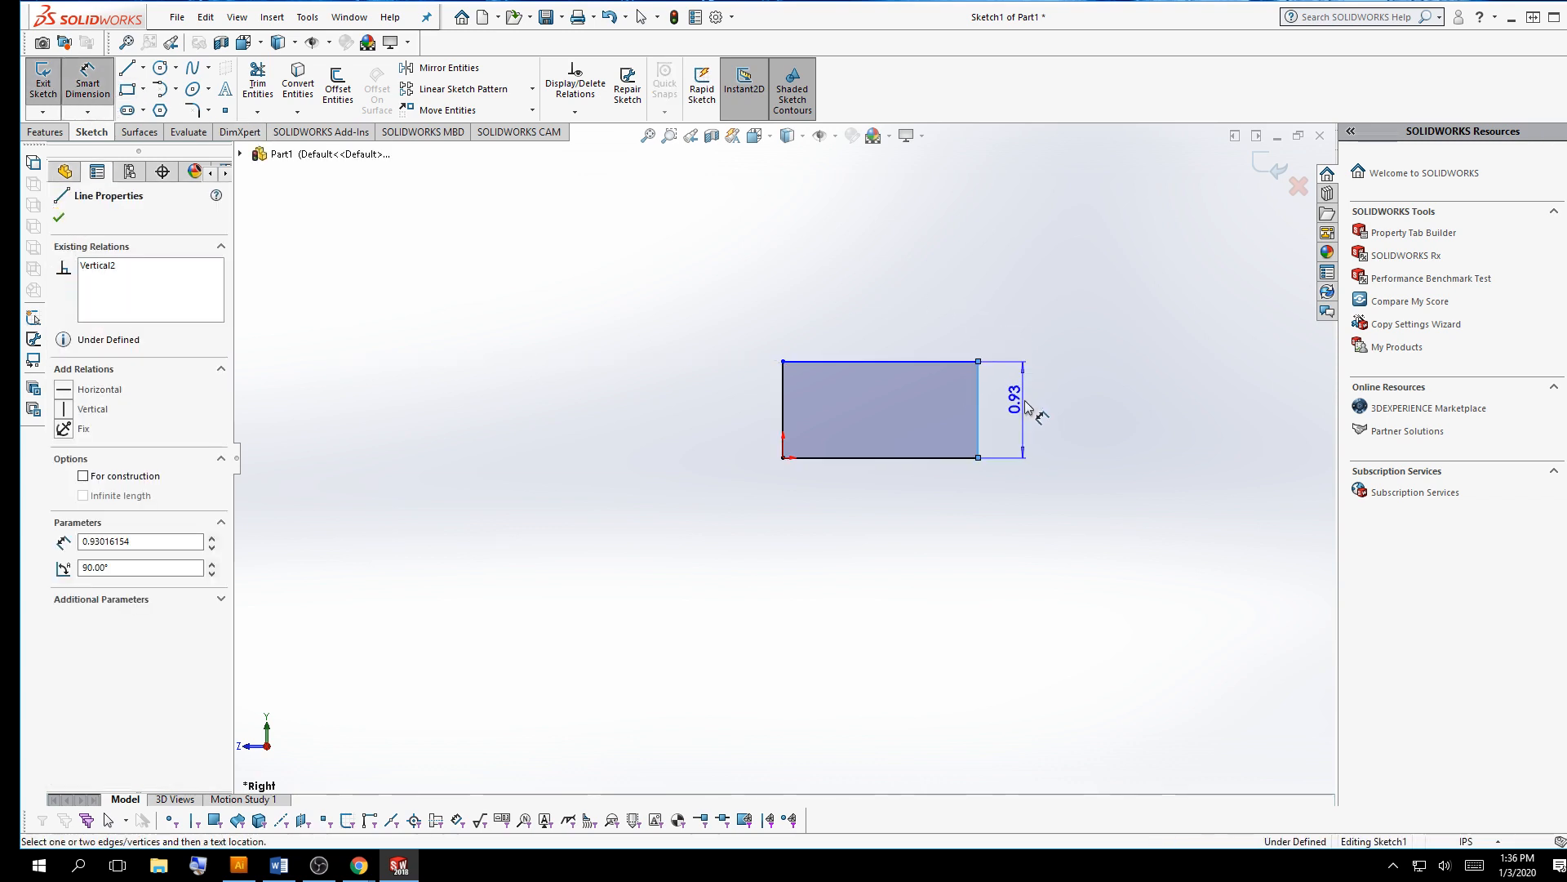
left_click(1025, 402)
type(".5")
key("Return")
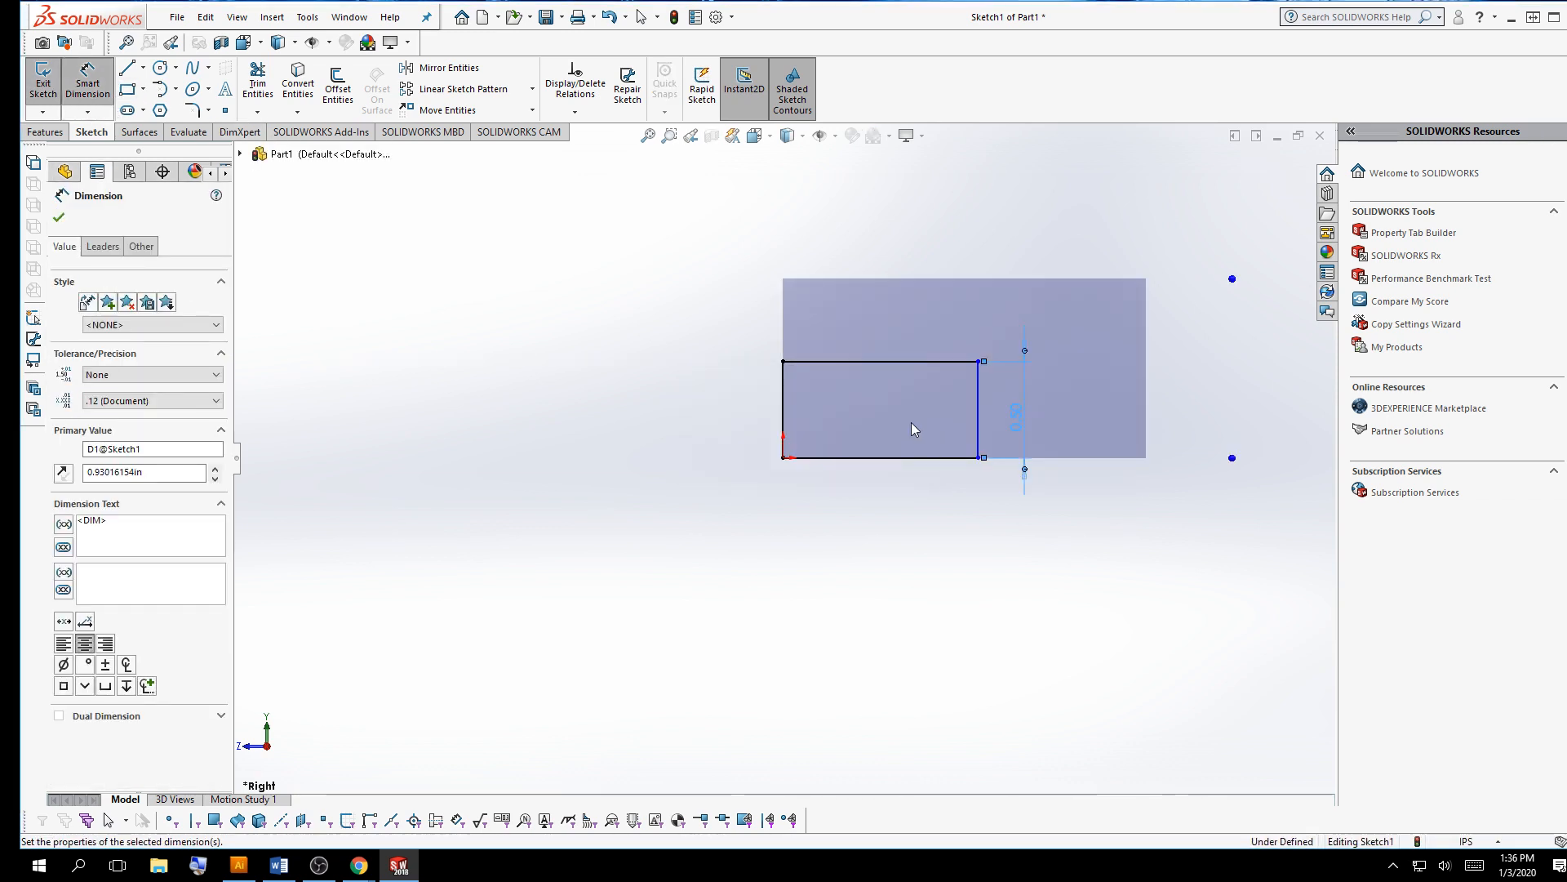
left_click(898, 361)
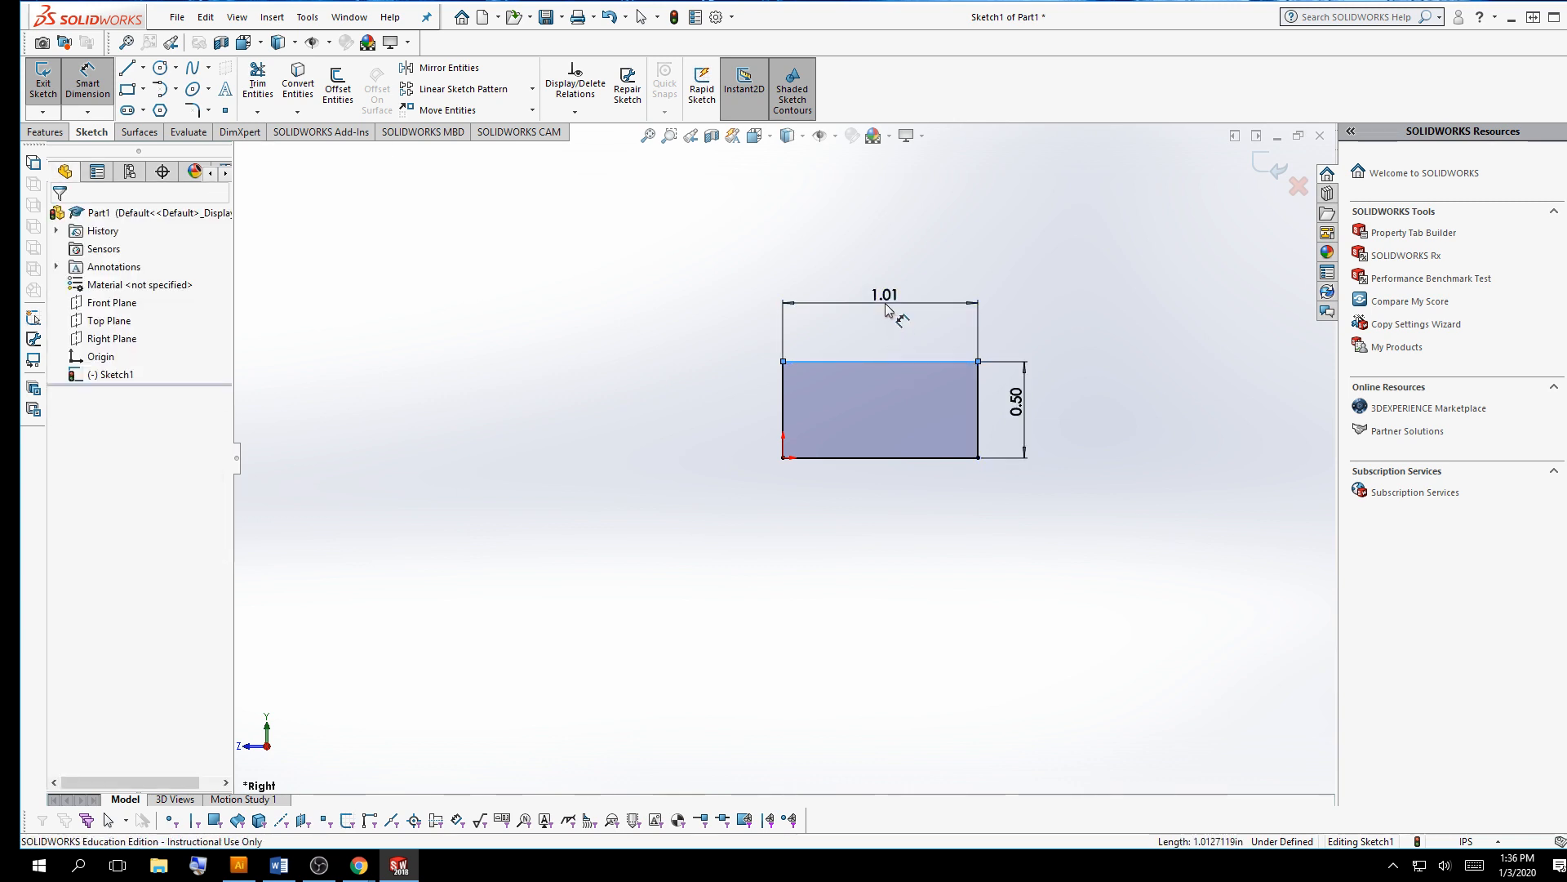
left_click(887, 309)
type("1.00in")
key("Return")
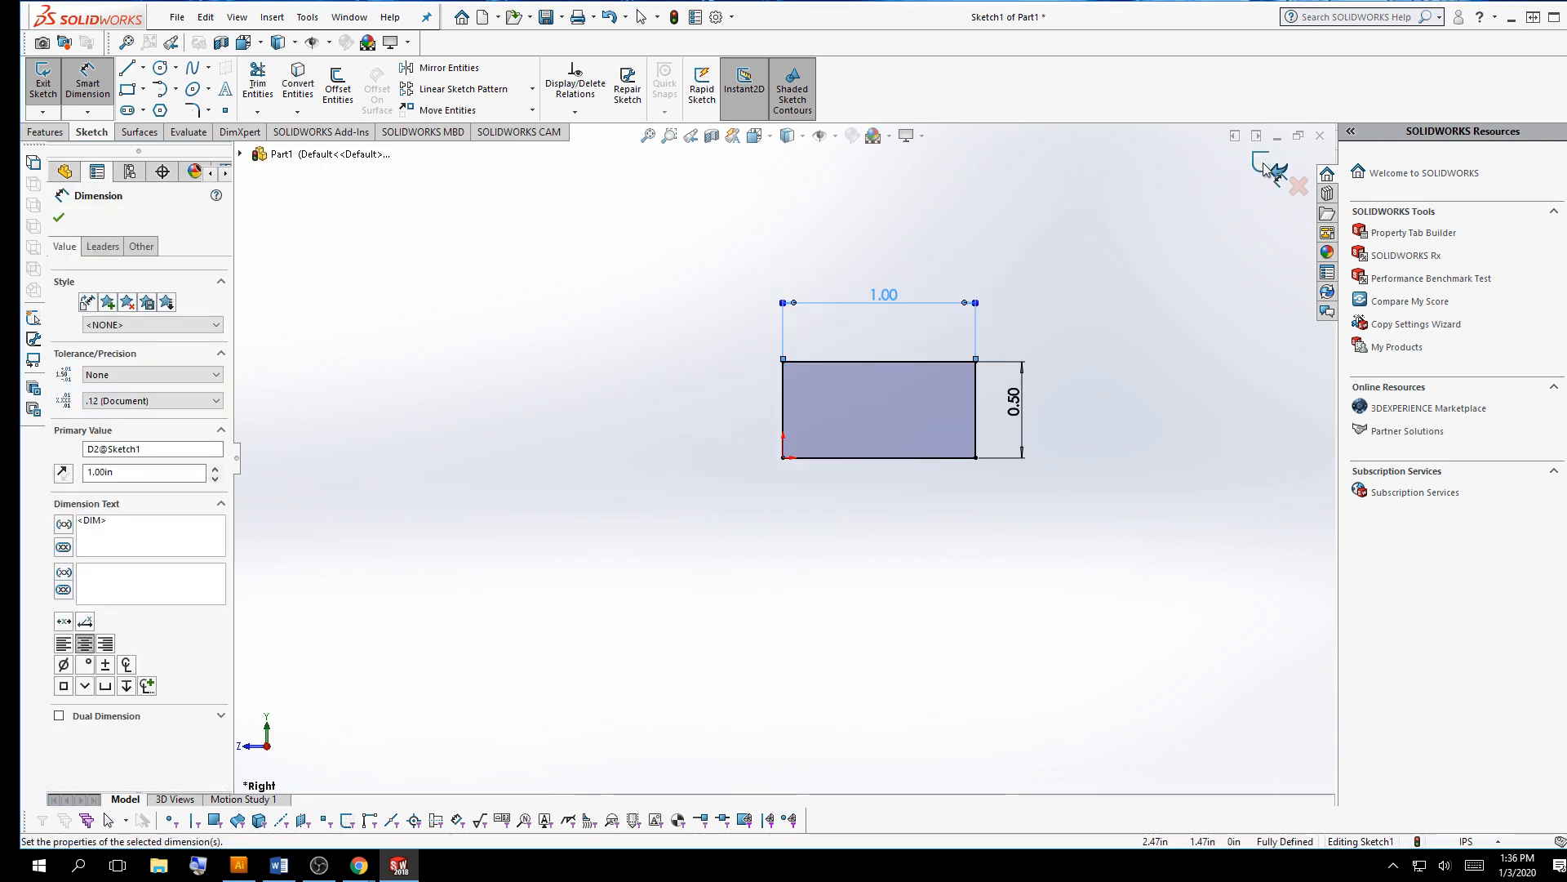
Extrude the rectangle sketch 8 in as a blind boss
left_click(1264, 169)
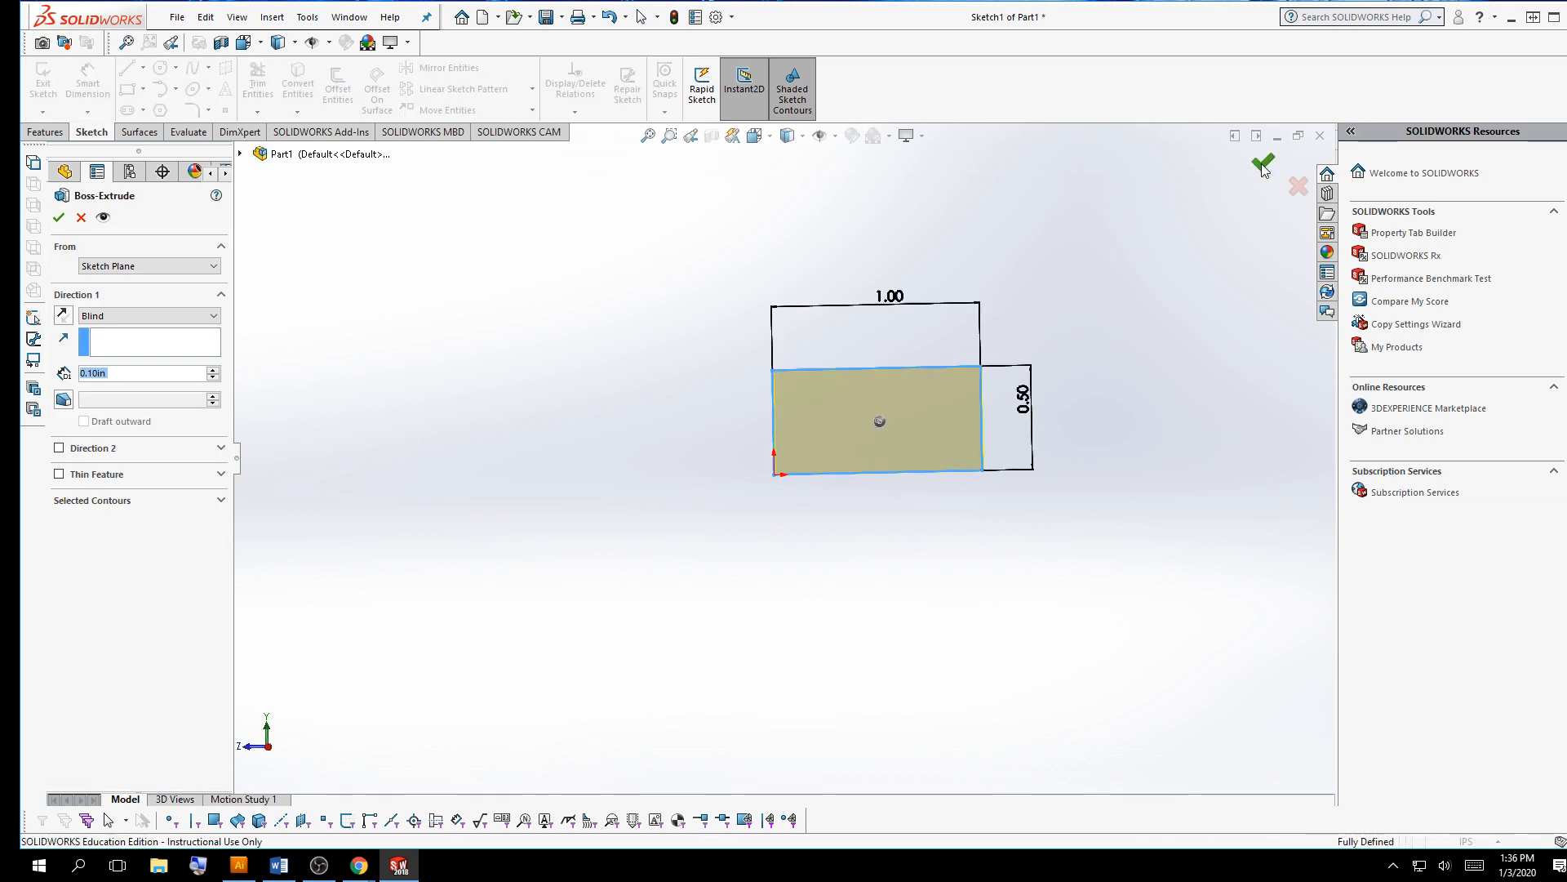
type("8.")
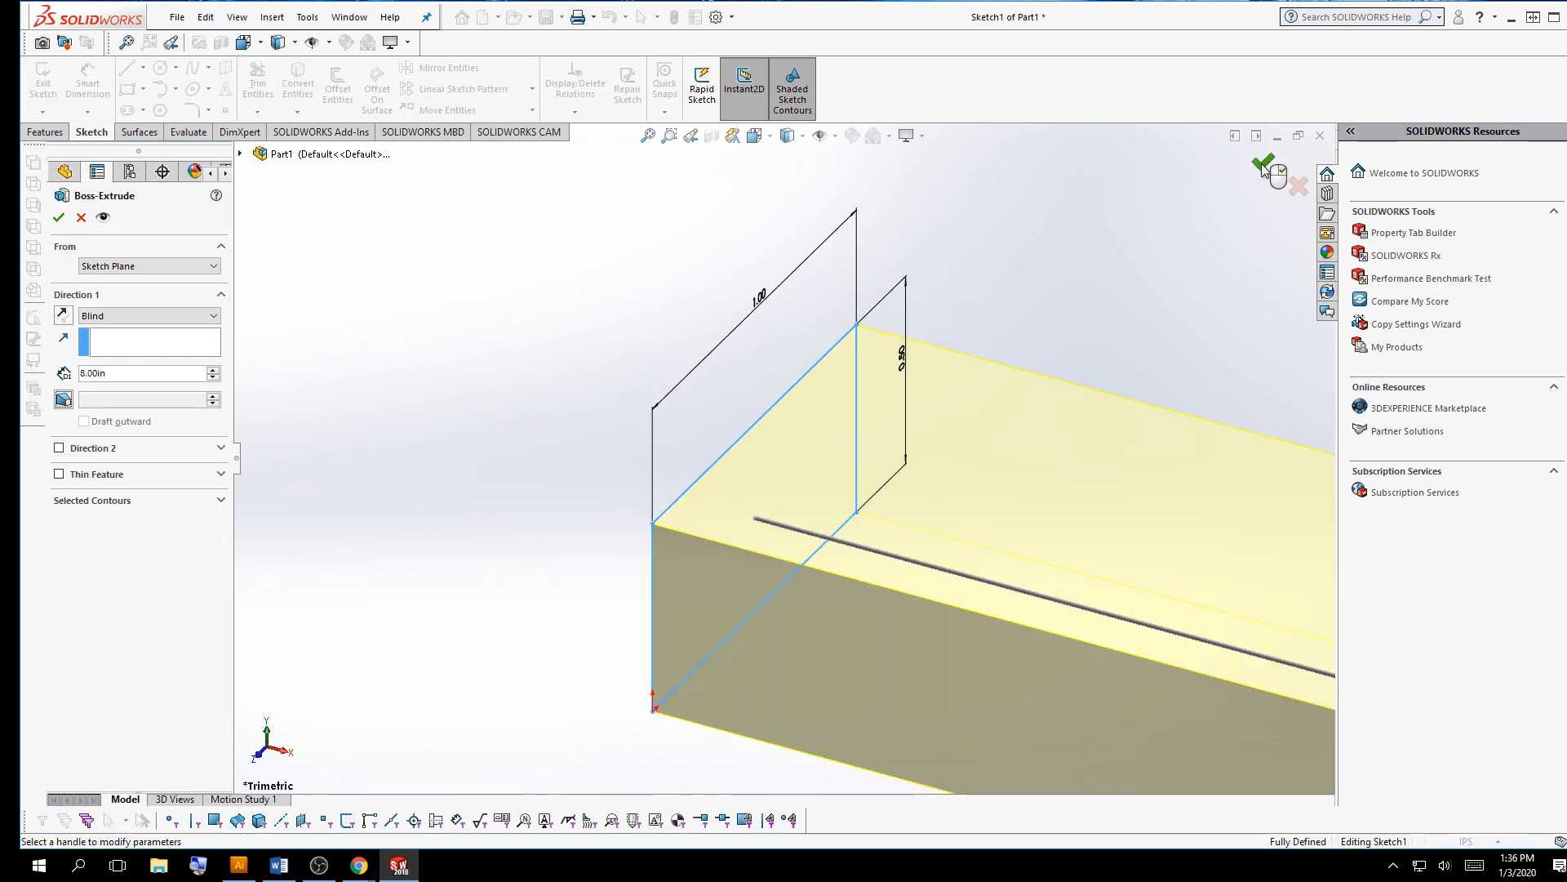
left_click(1262, 163)
scroll(609, 335, "up", 11)
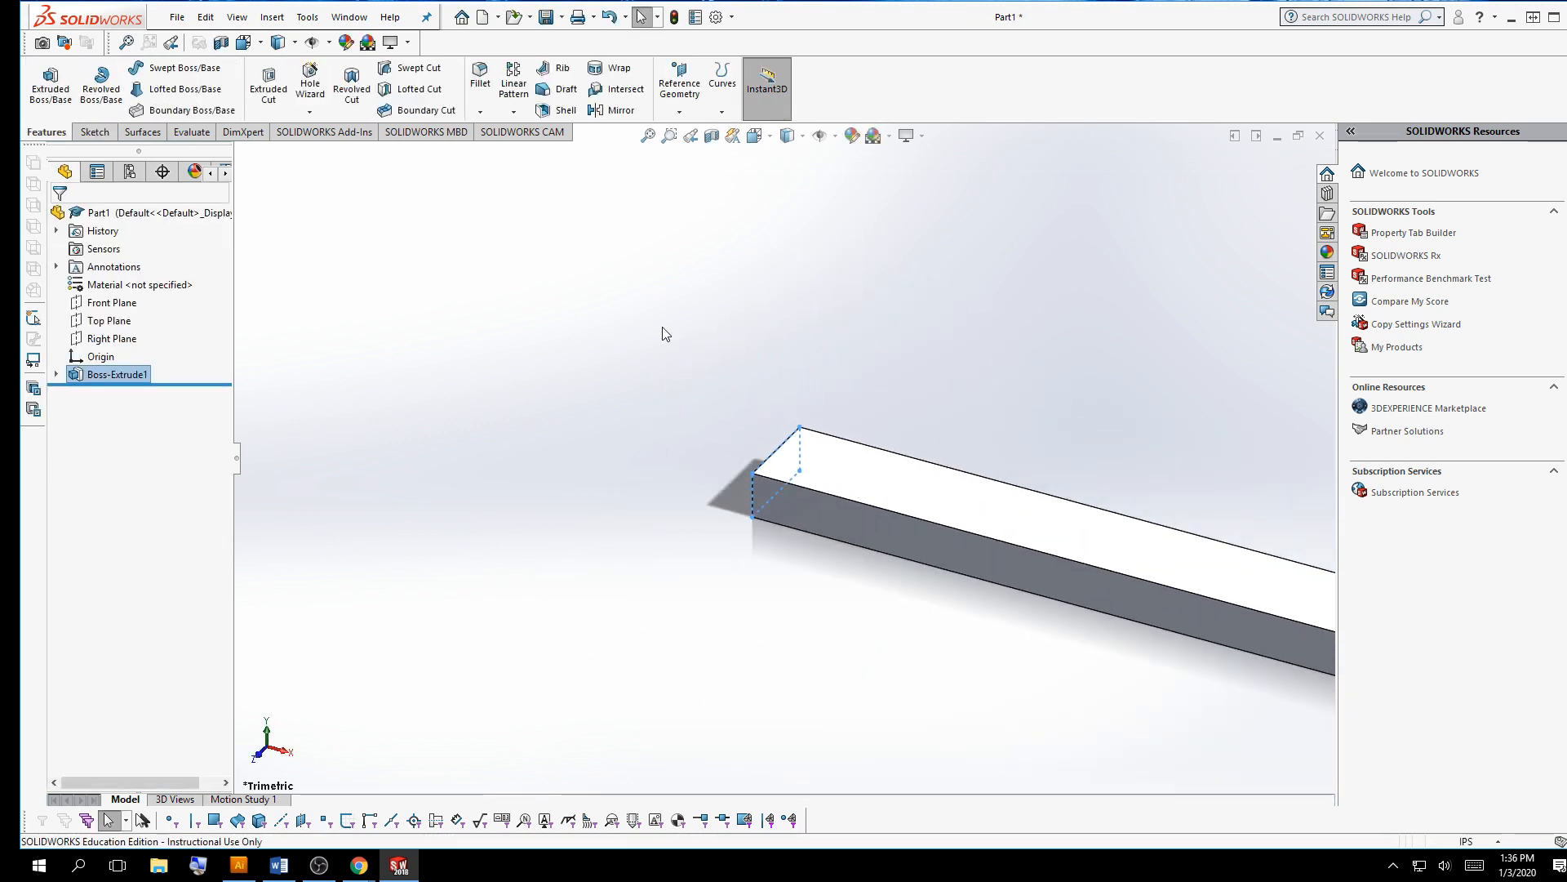
scroll(1246, 532, "down", 3)
scroll(1186, 538, "up", 1)
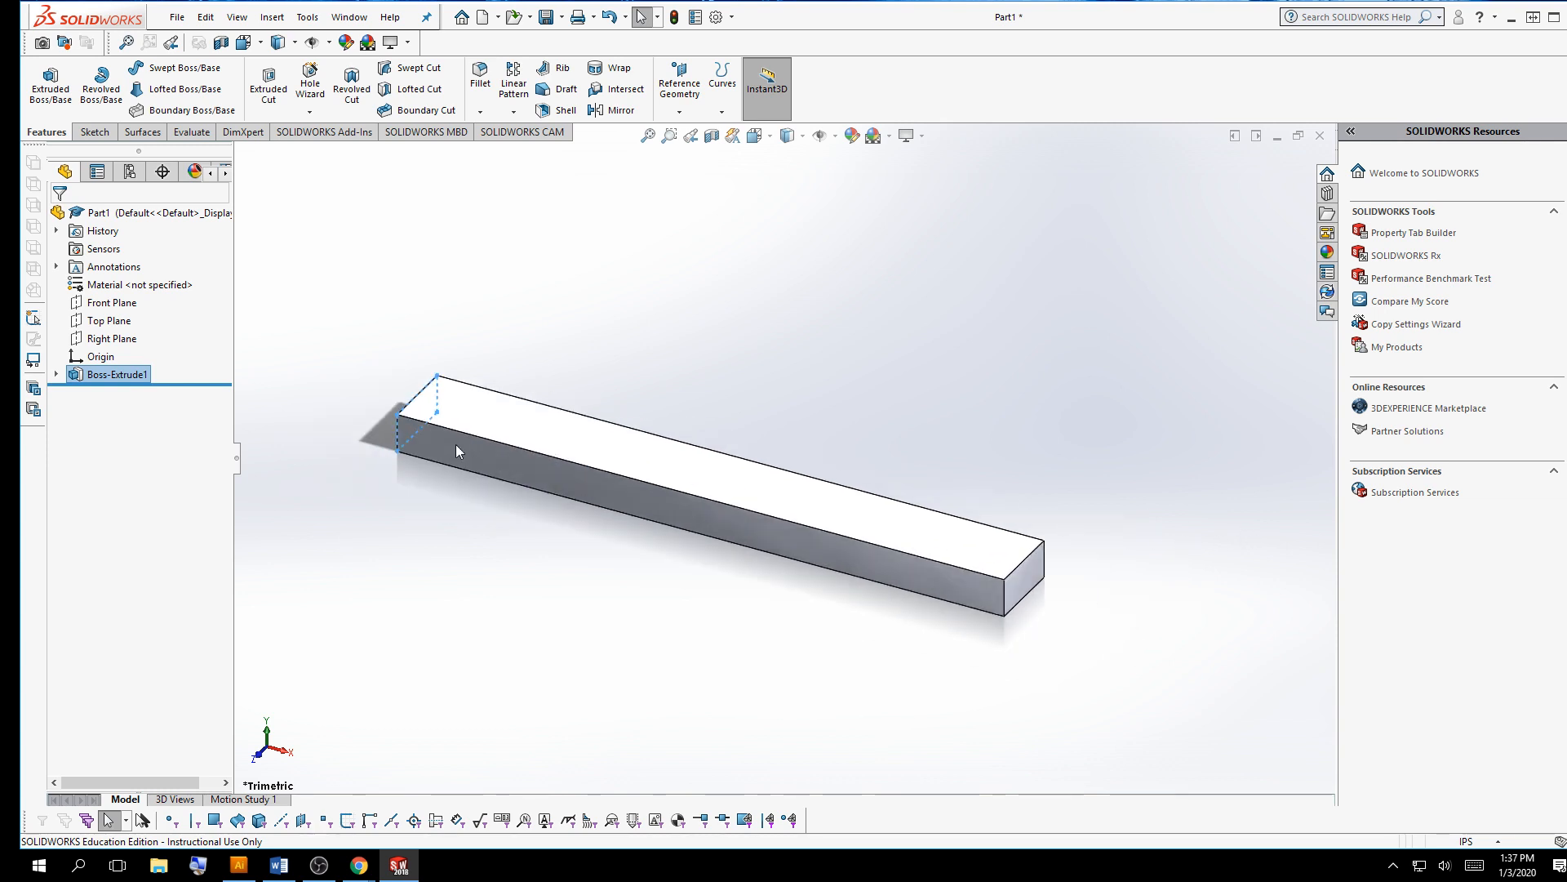
left_click(412, 617)
left_click(106, 285)
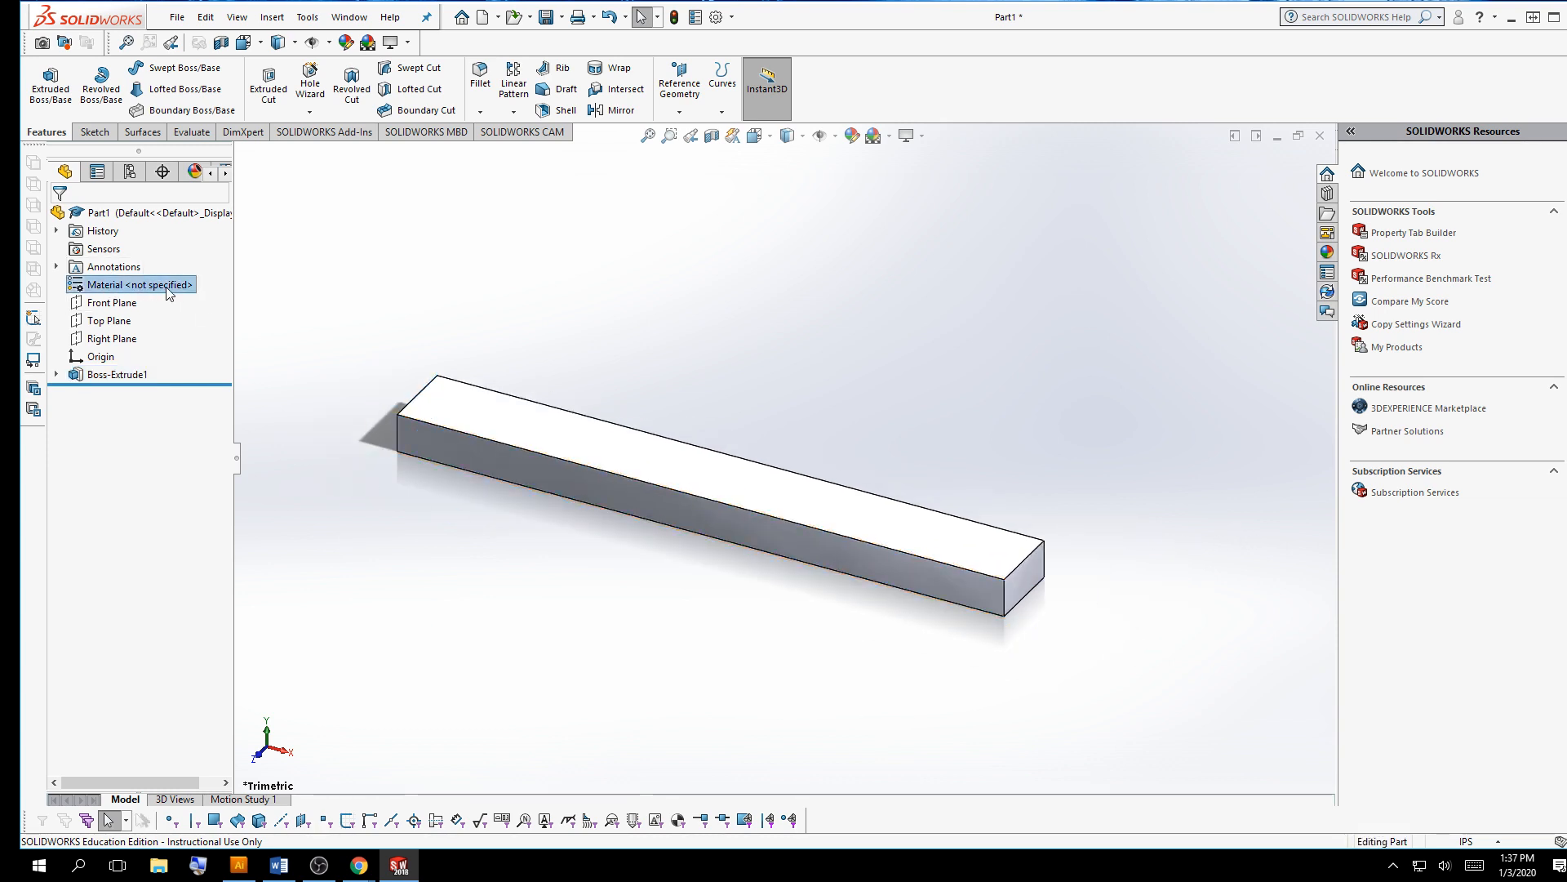
left_click(331, 261)
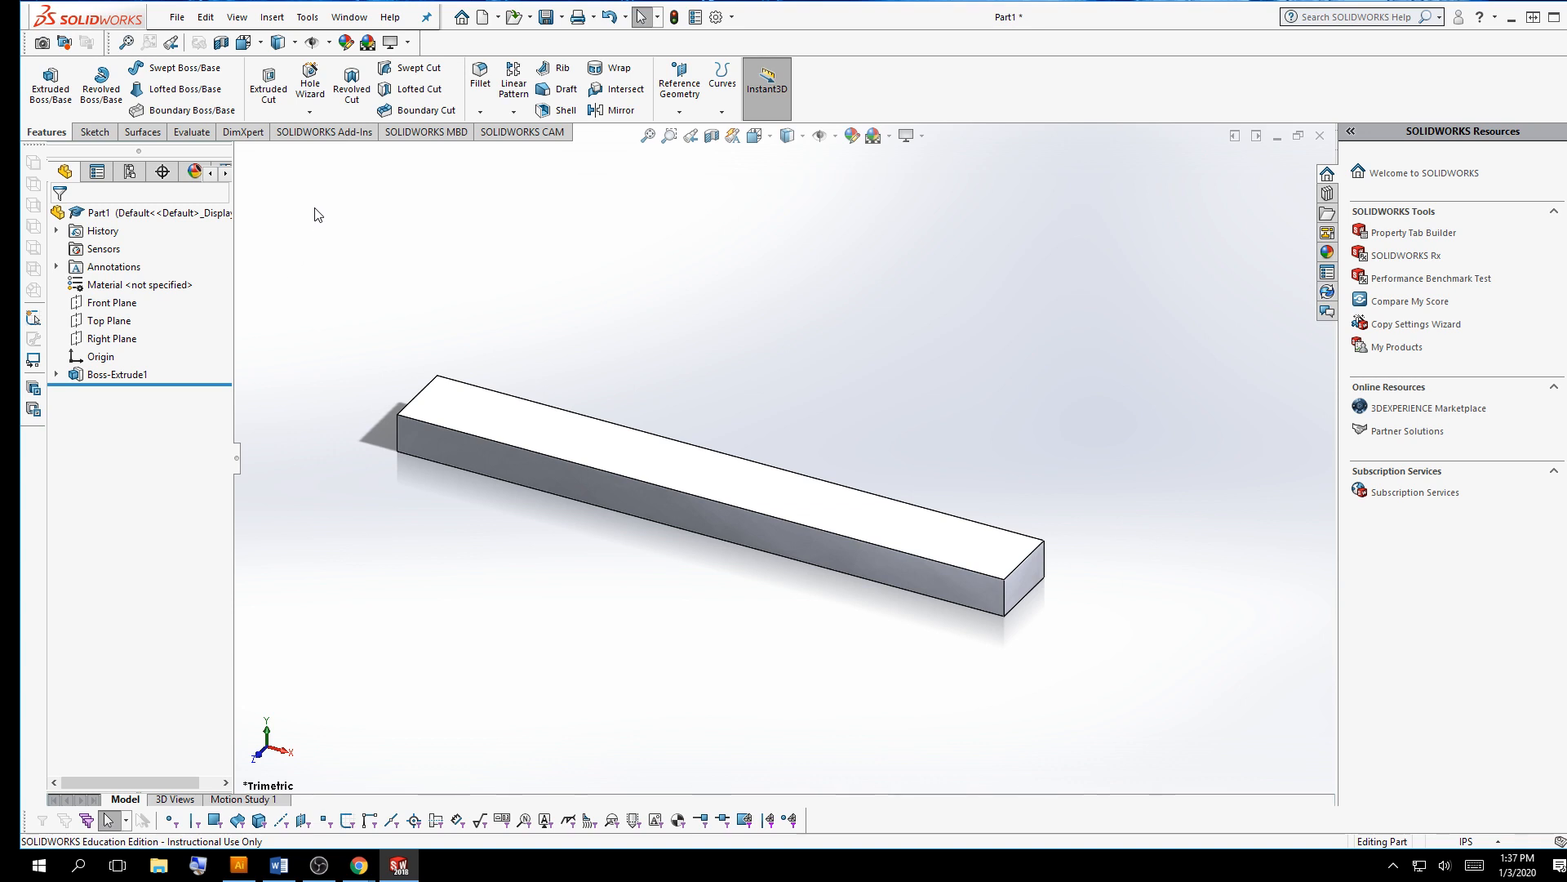
Open the Add-Ins dialog and highlight the SOLIDWORKS Simulation add-in
left_click(309, 21)
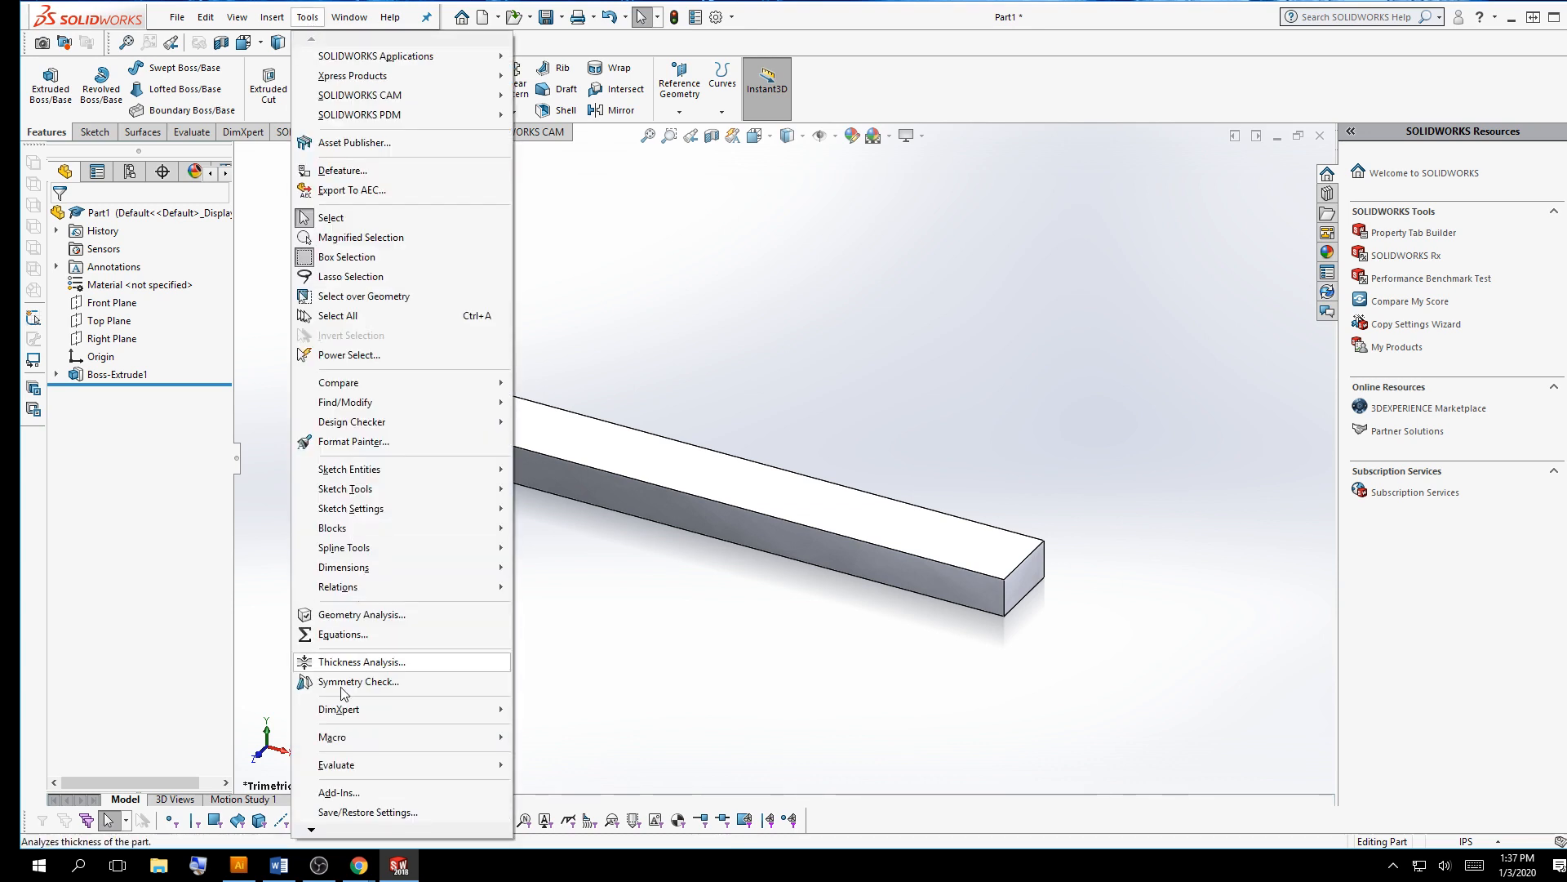
left_click(347, 797)
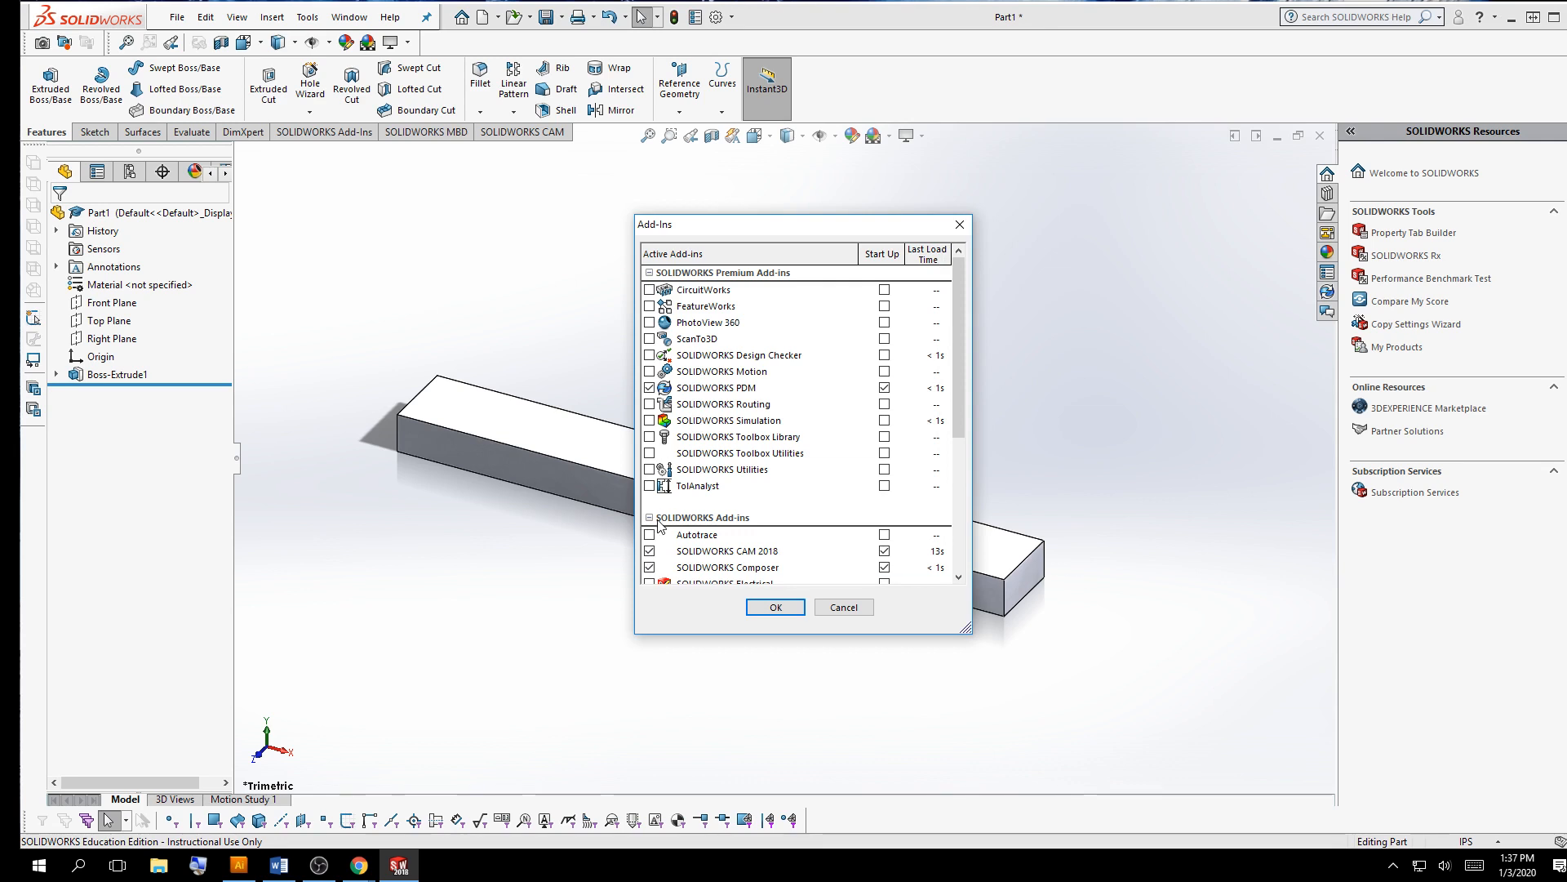
left_click(727, 419)
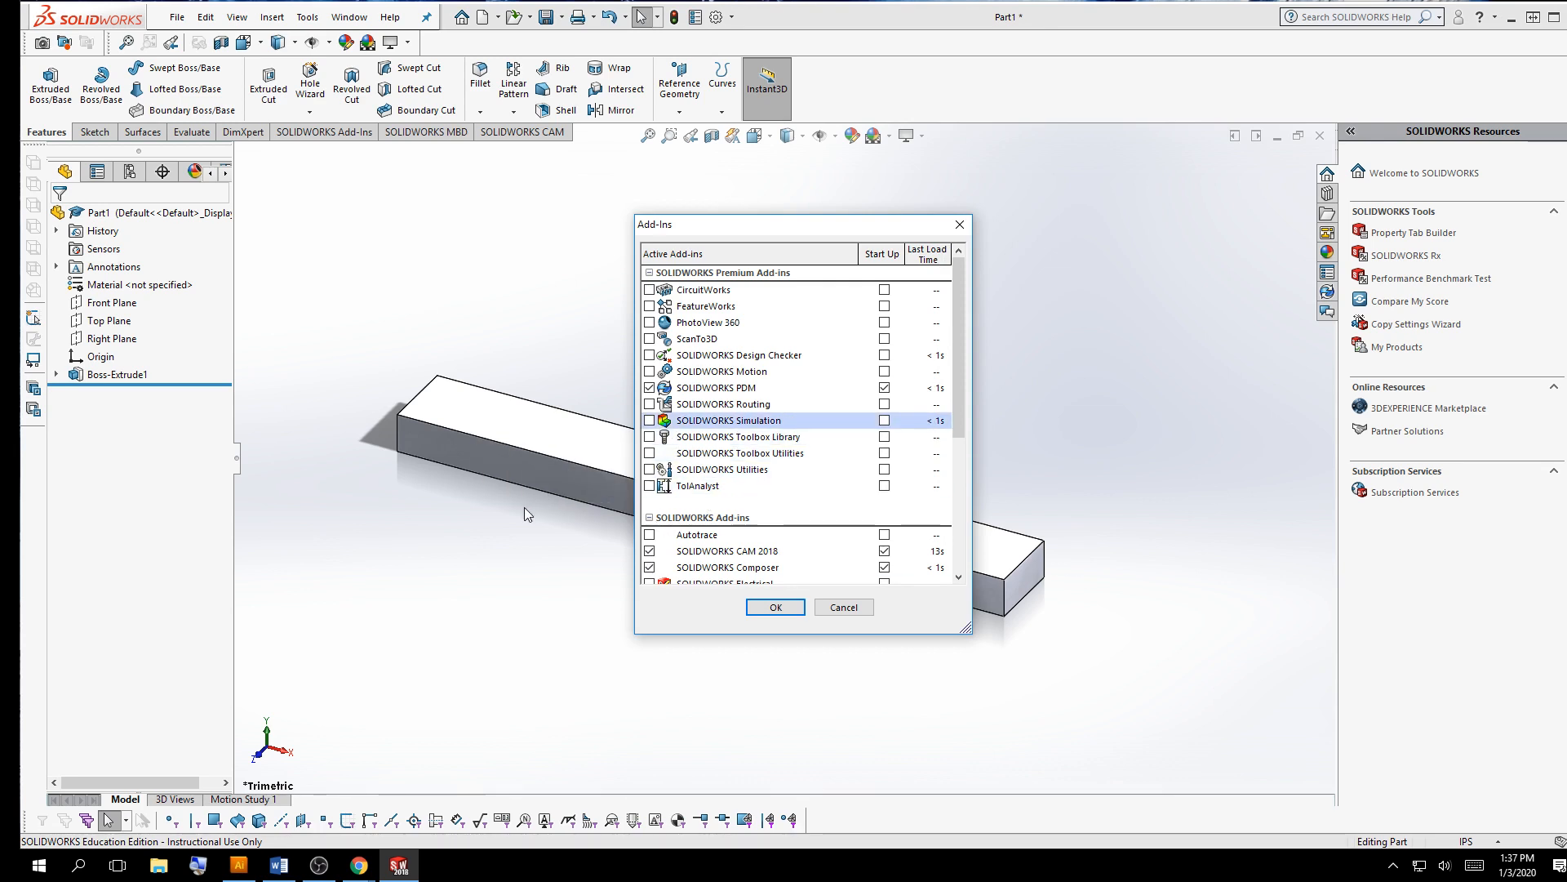
key("Print")
left_click_drag(567, 307, 1075, 531)
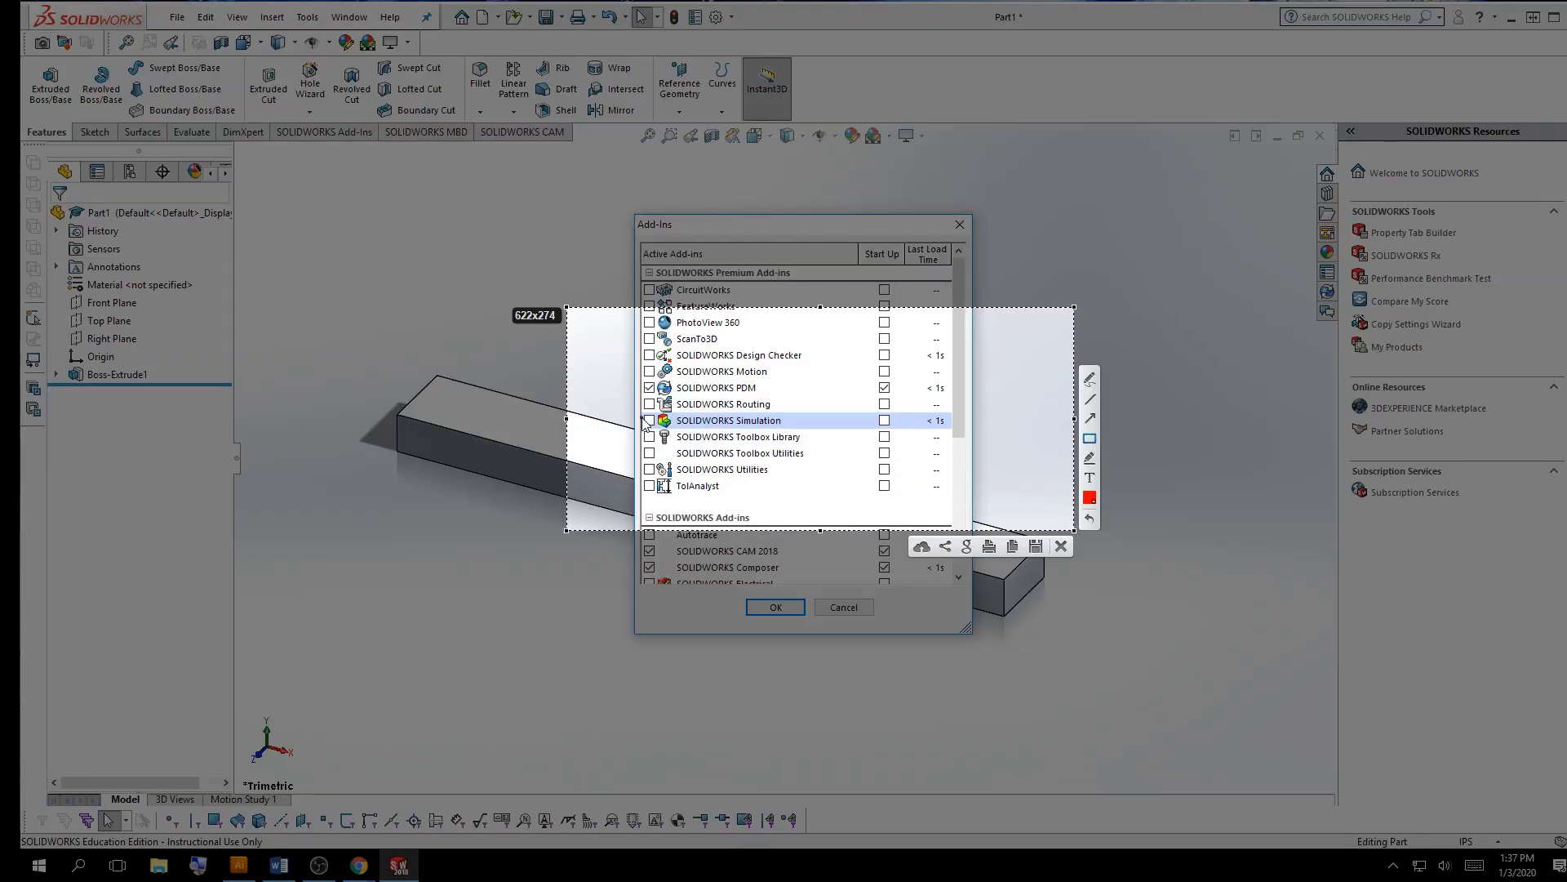
left_click_drag(639, 411, 936, 431)
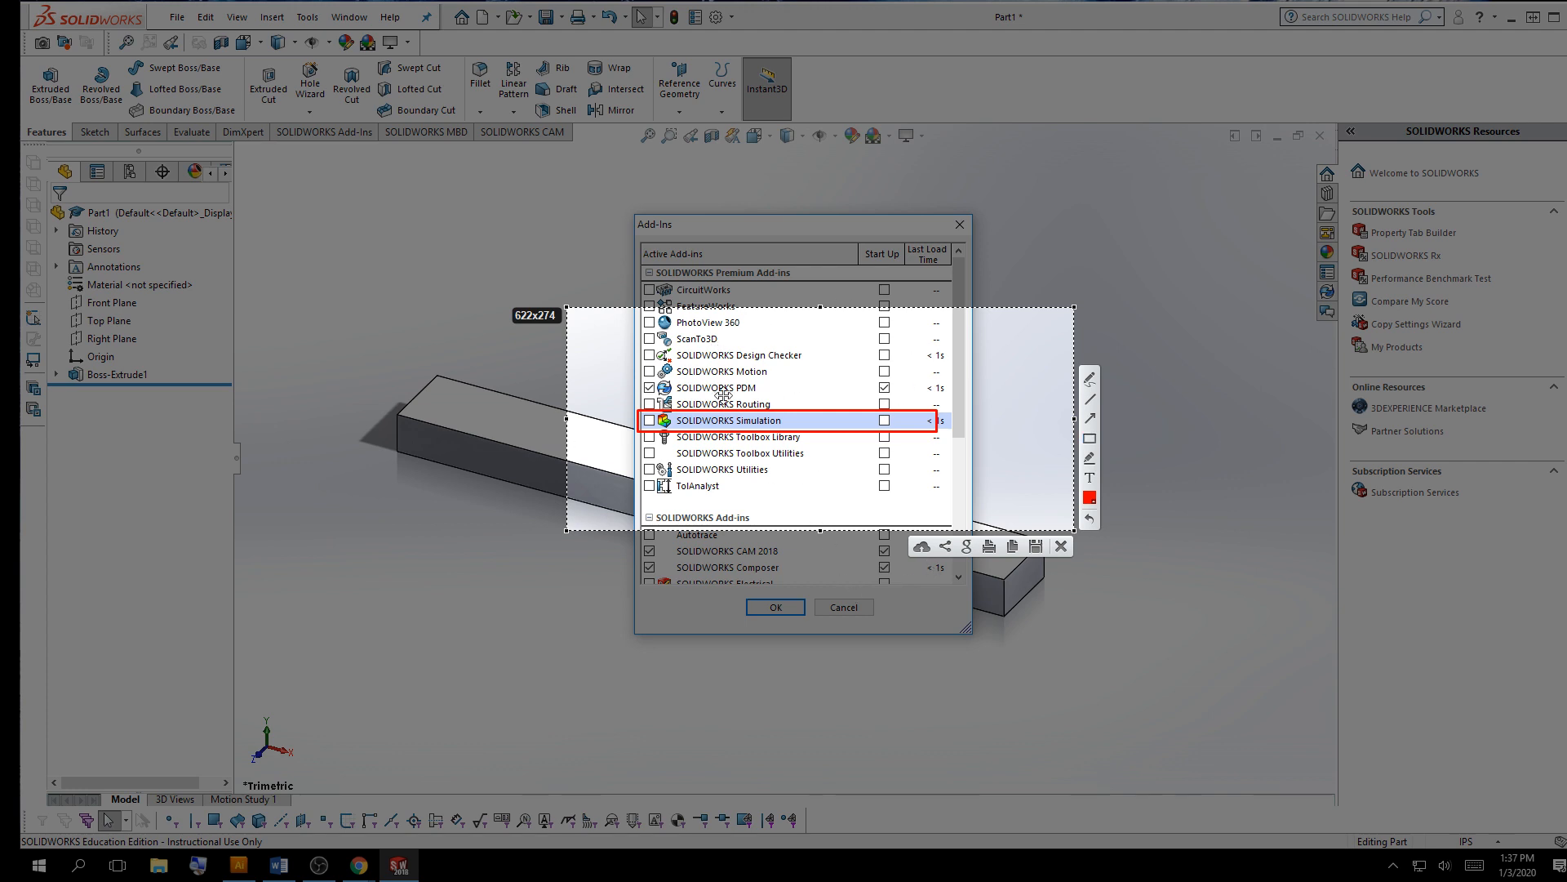
key("ctrl+c")
left_click(762, 405)
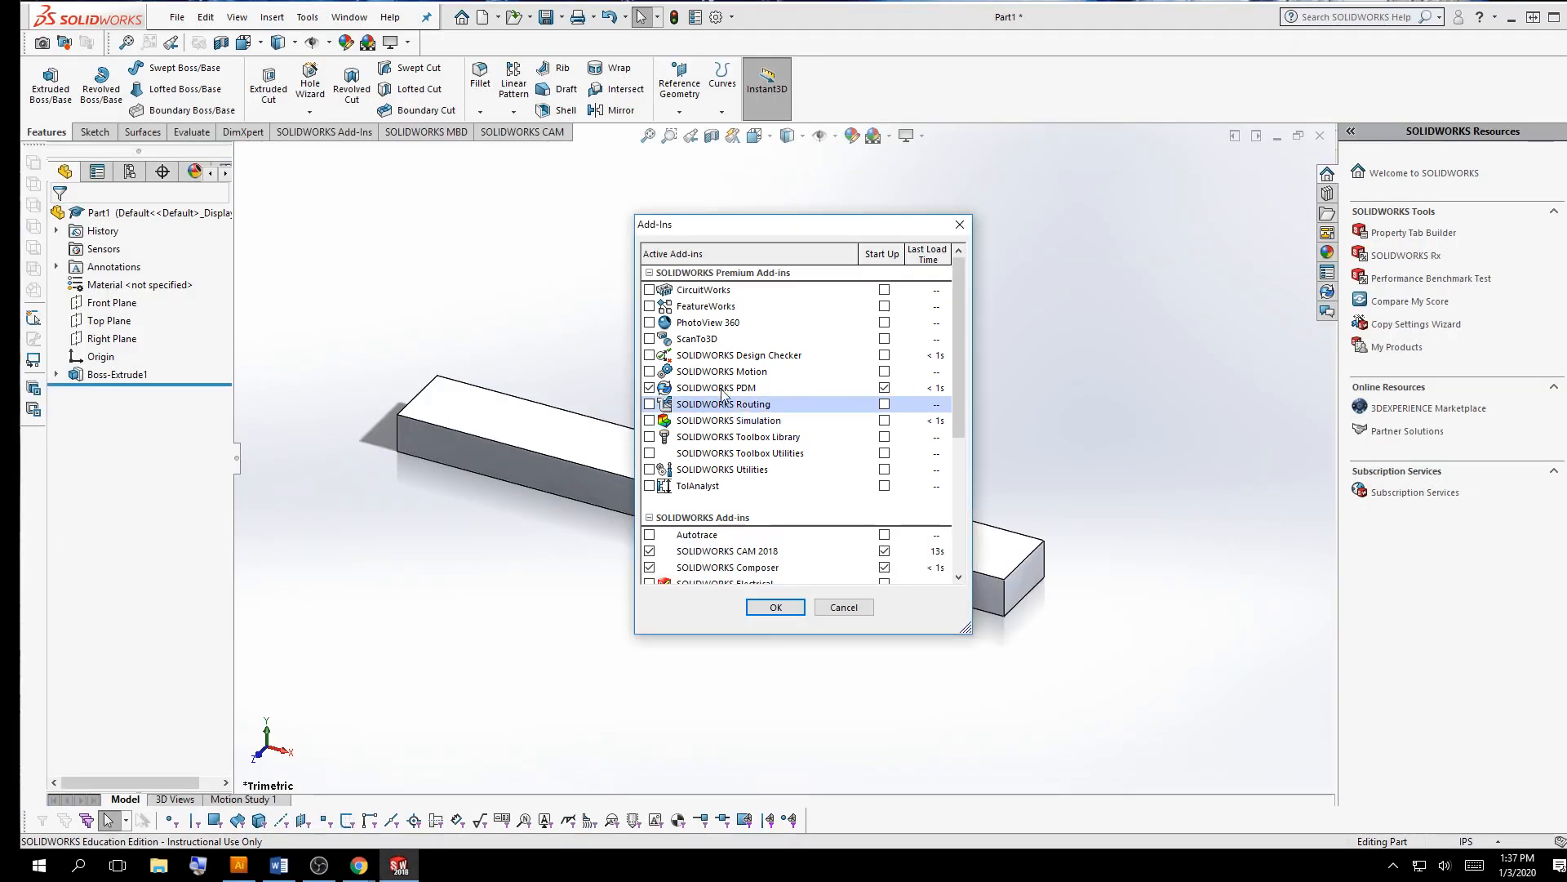
Toggle the SOLIDWORKS Simulation add-in on and back off, then close the Add-Ins dialog
left_click(649, 421)
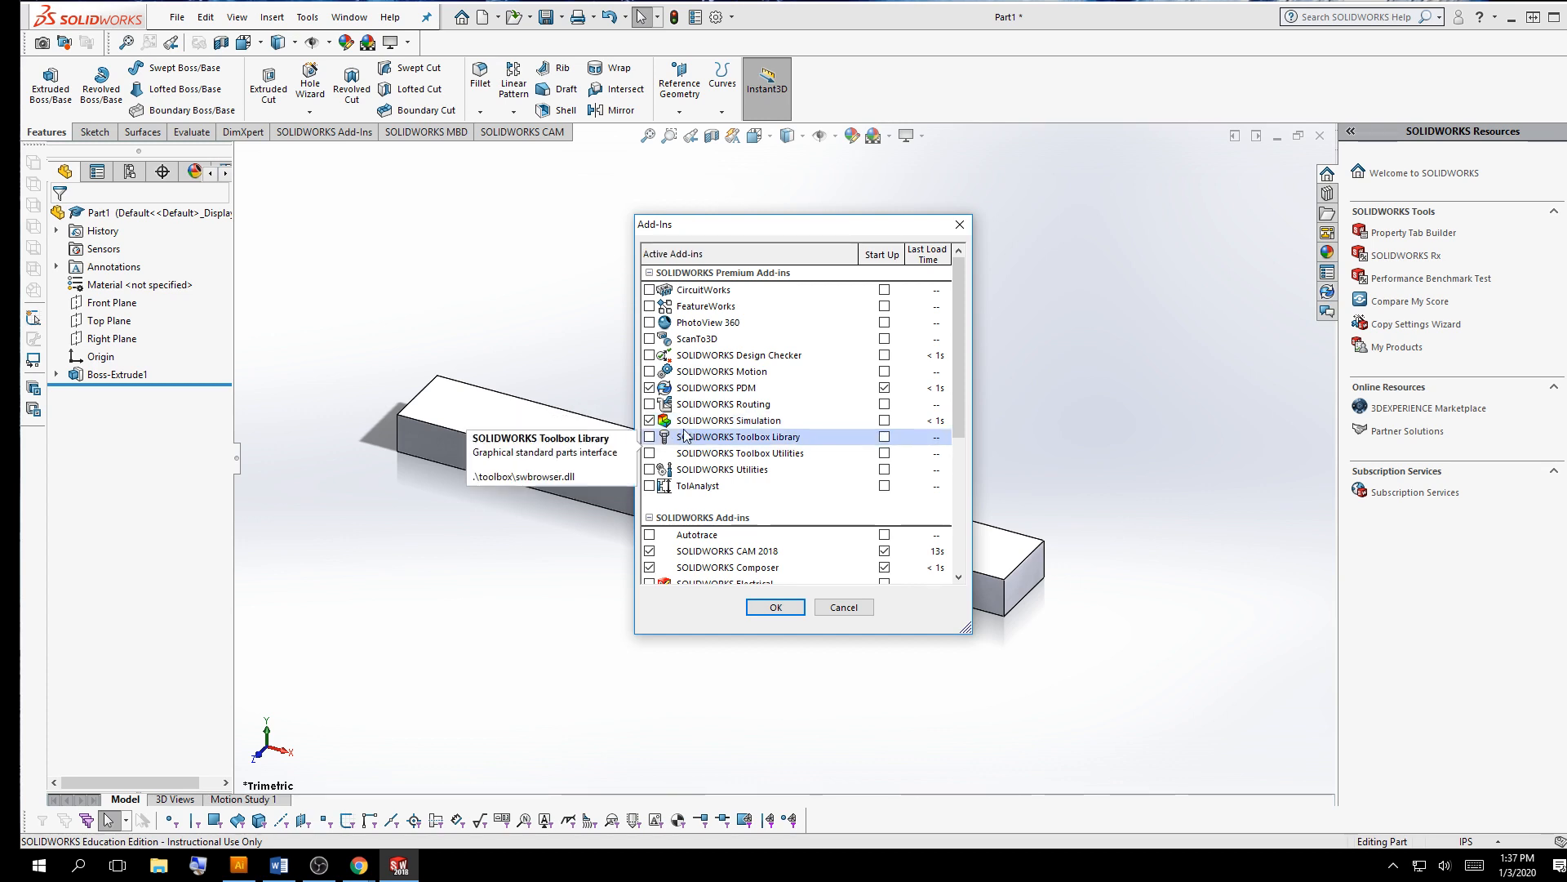
left_click(649, 420)
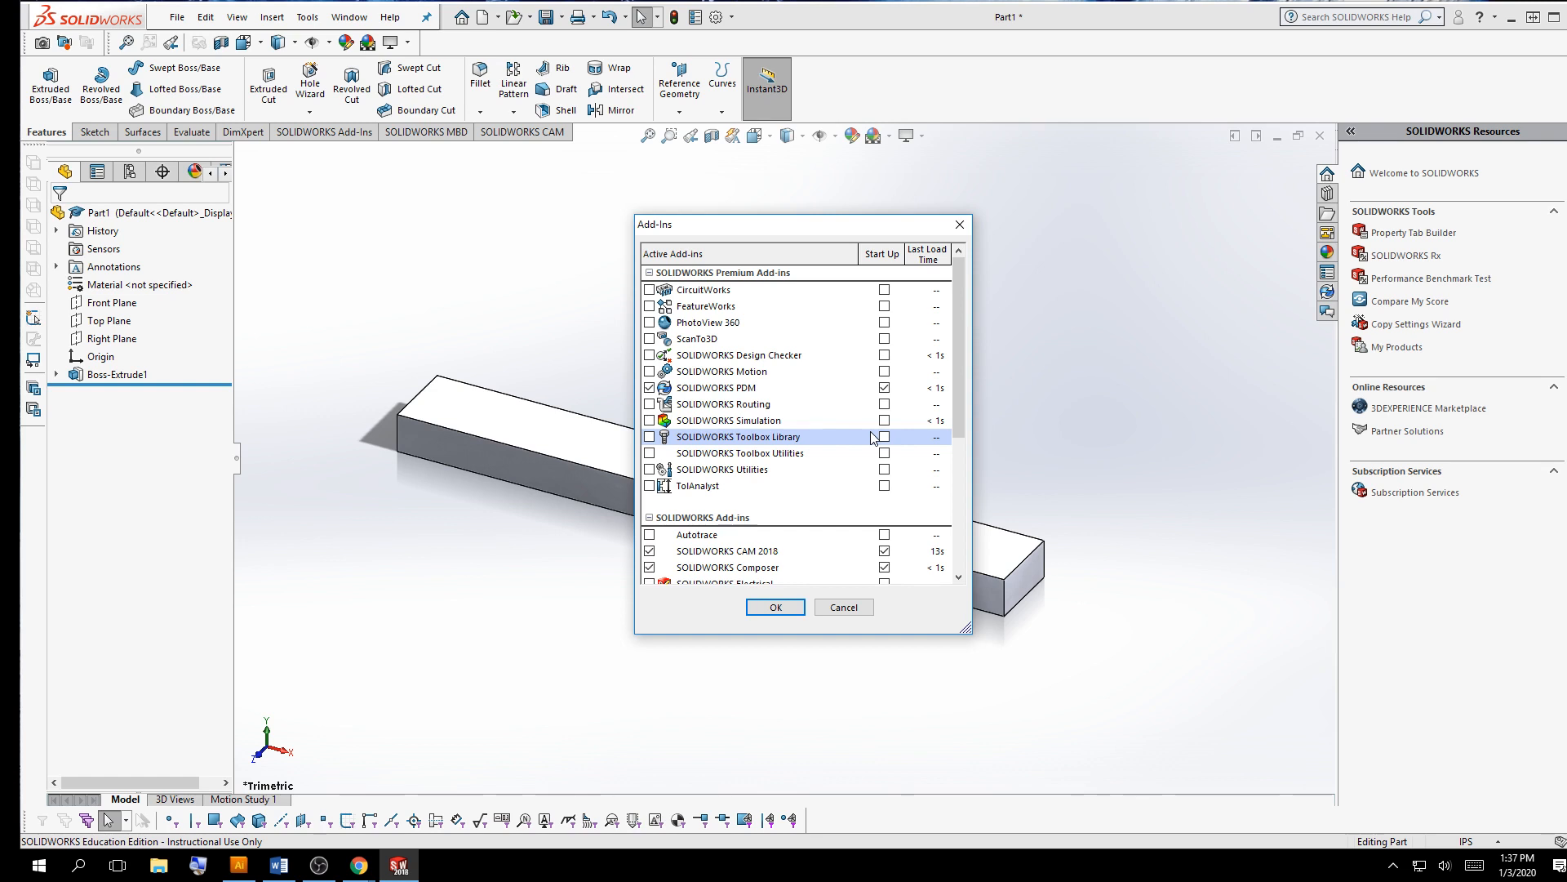
left_click(760, 609)
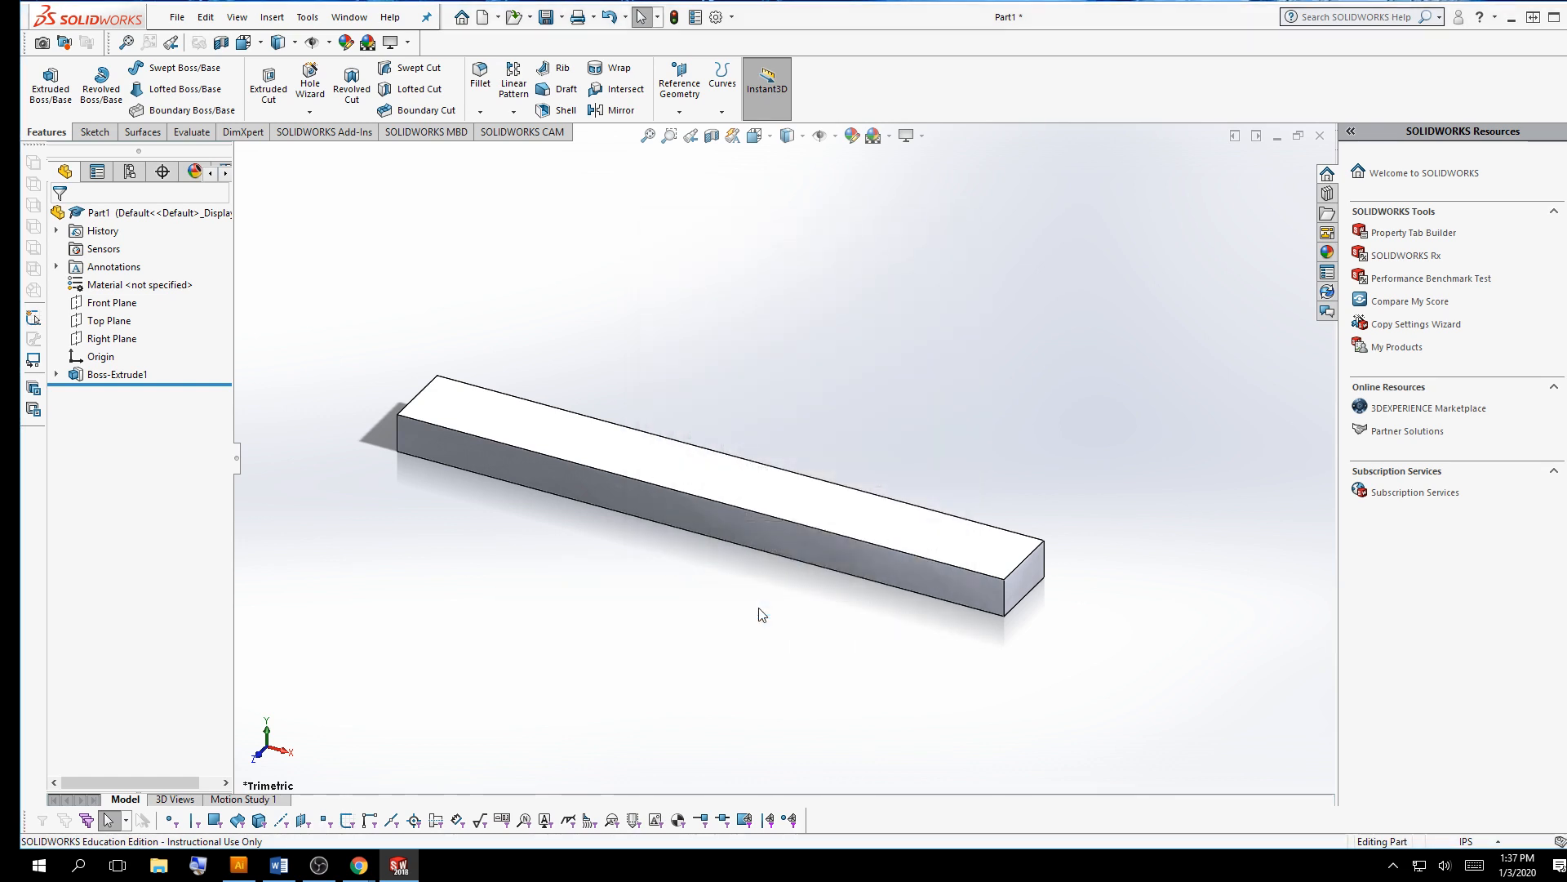
Launch the SimulationXpress Analysis Wizard and move past its welcome page
left_click(196, 131)
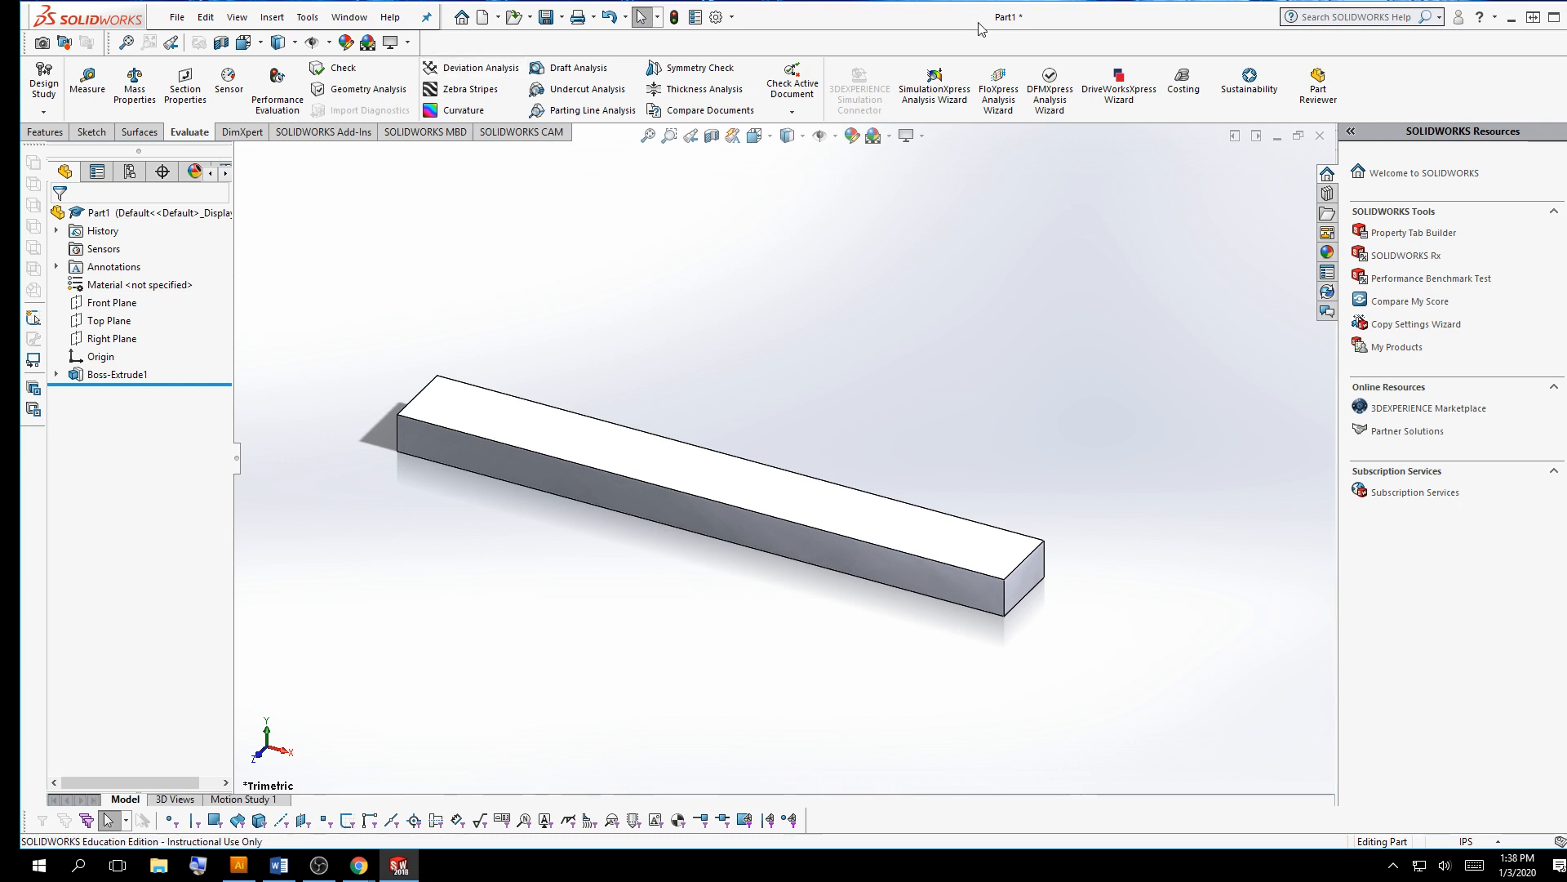
left_click(930, 95)
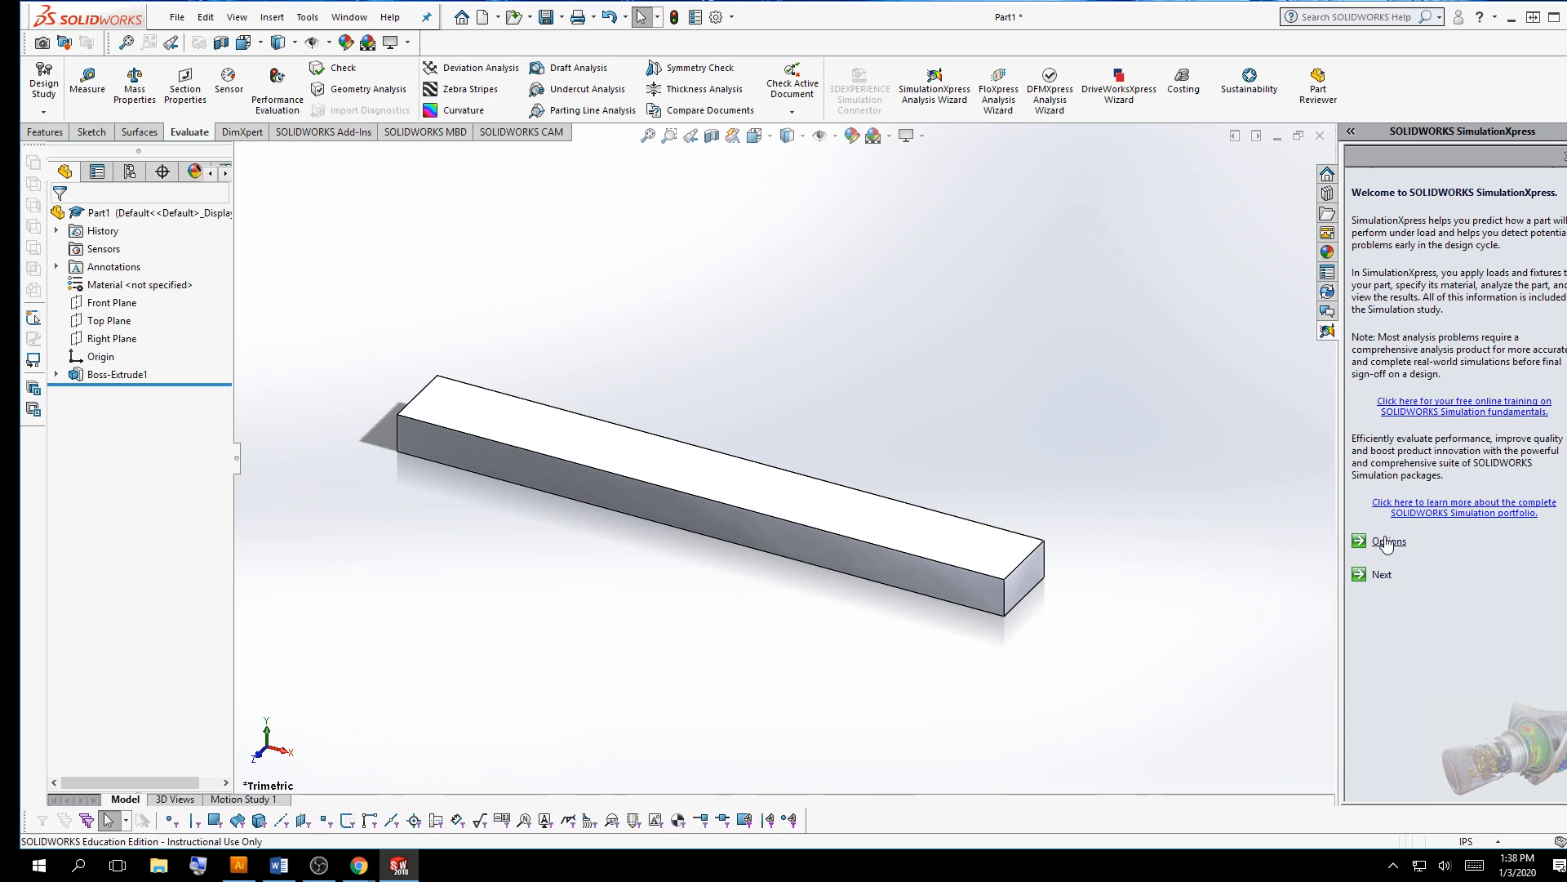
left_click(1382, 576)
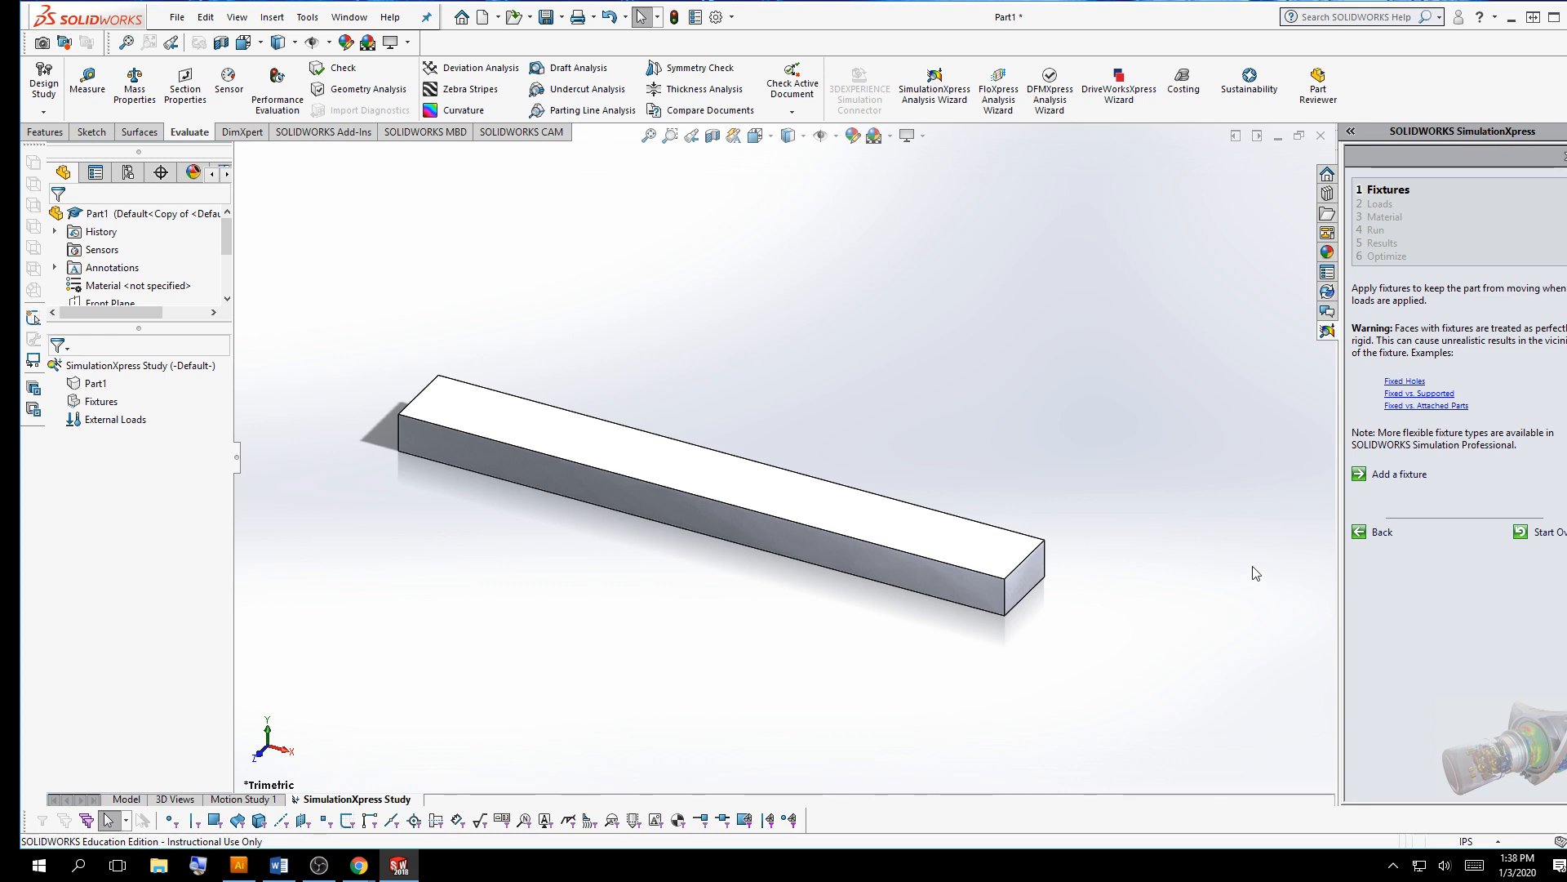
Add a fixed-geometry fixture on the bar's far end face
left_click(1389, 478)
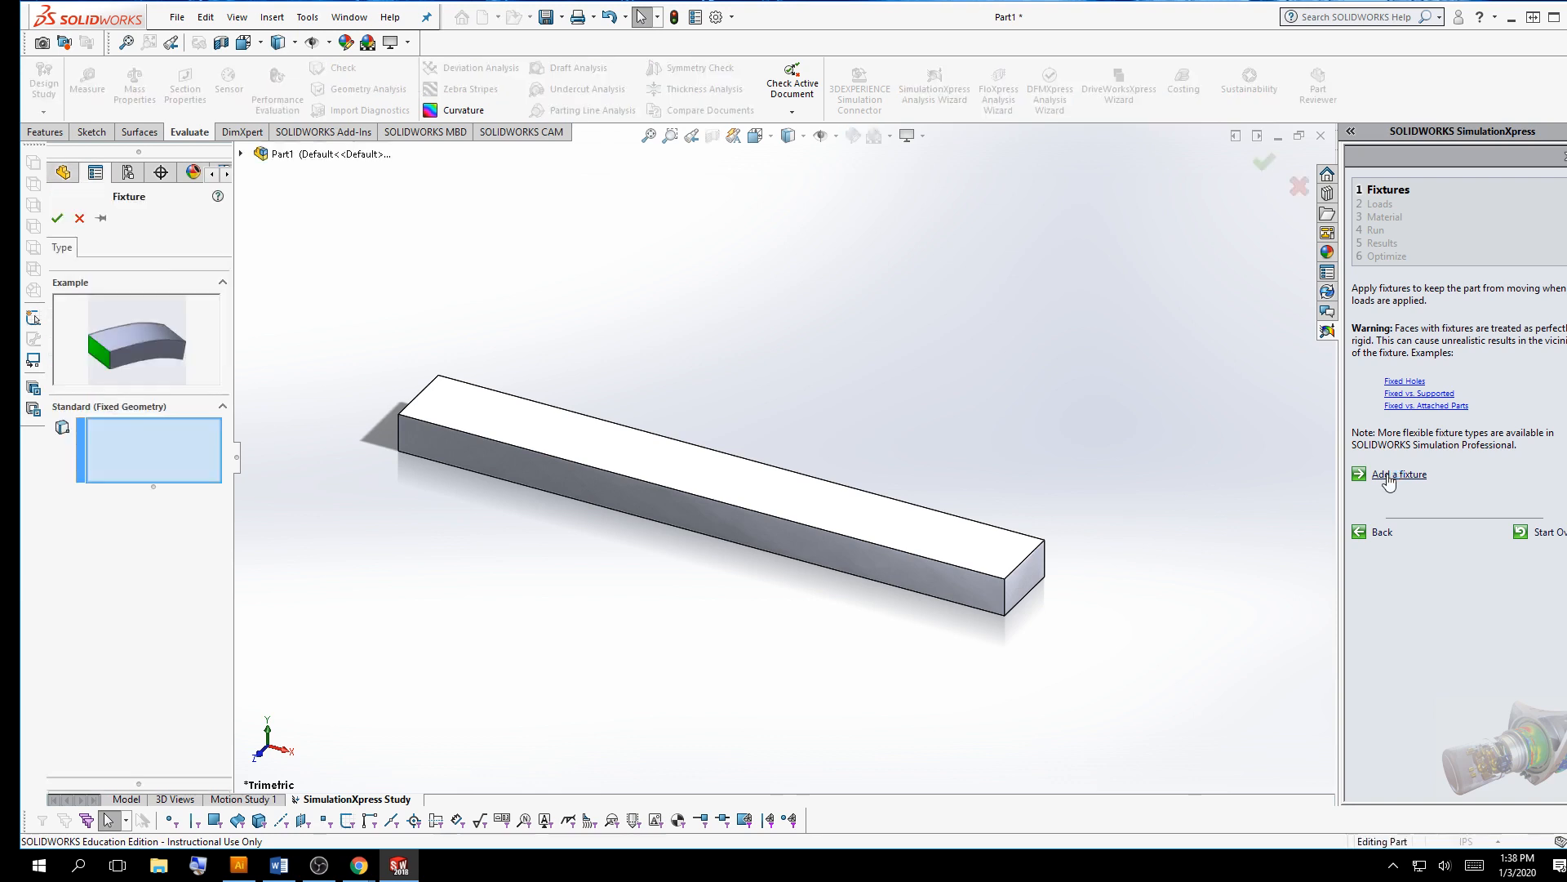
left_click(1038, 564)
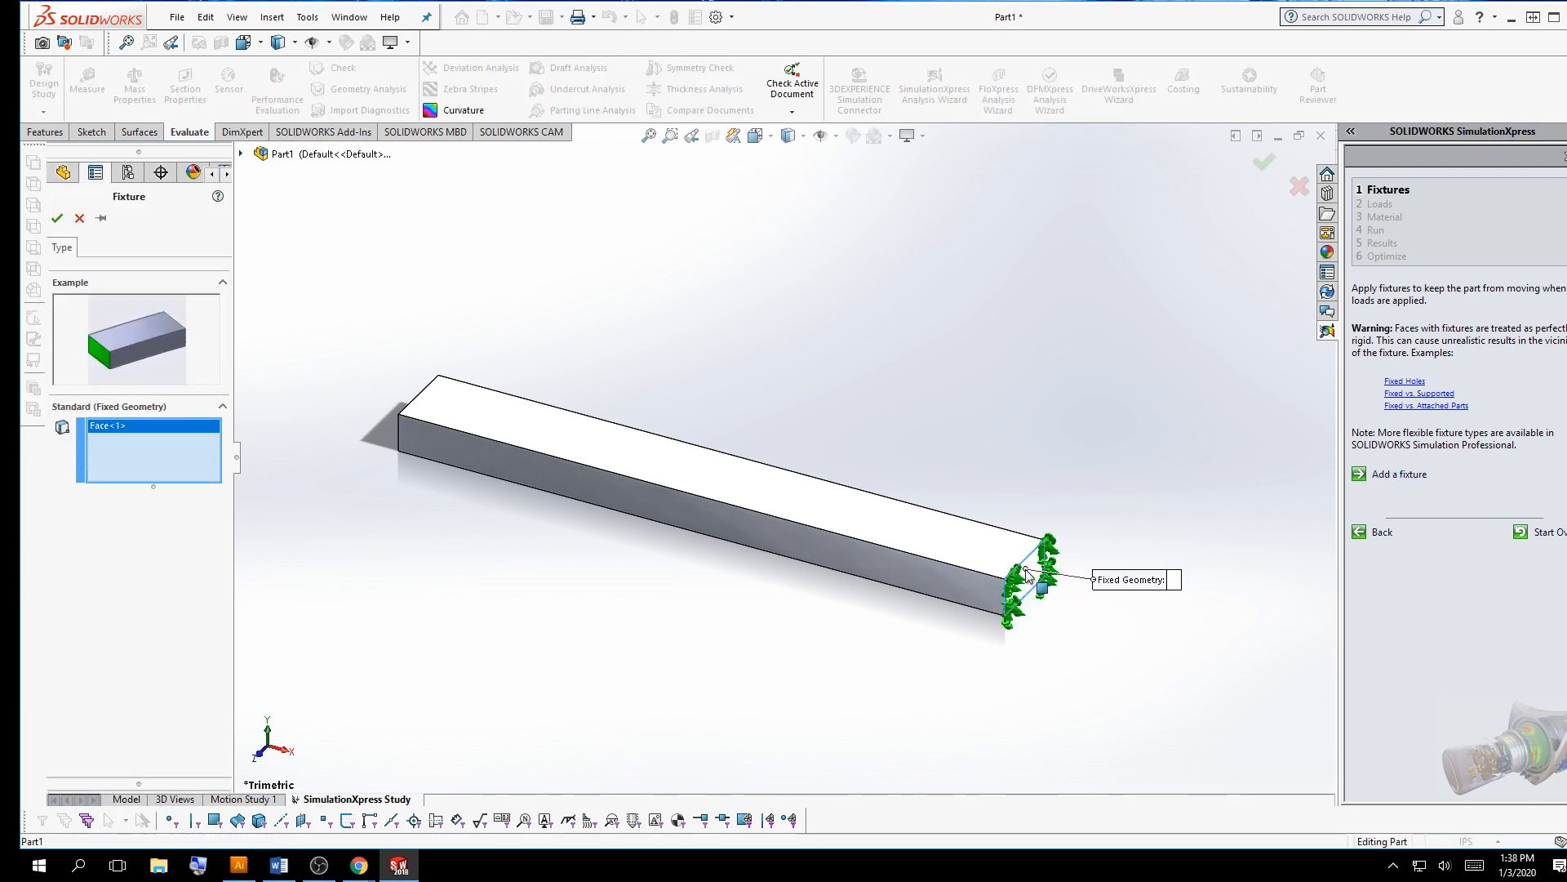
middle_click_drag(1222, 549, 1018, 643)
scroll(946, 520, "down", 5)
middle_click_drag(945, 520, 865, 563)
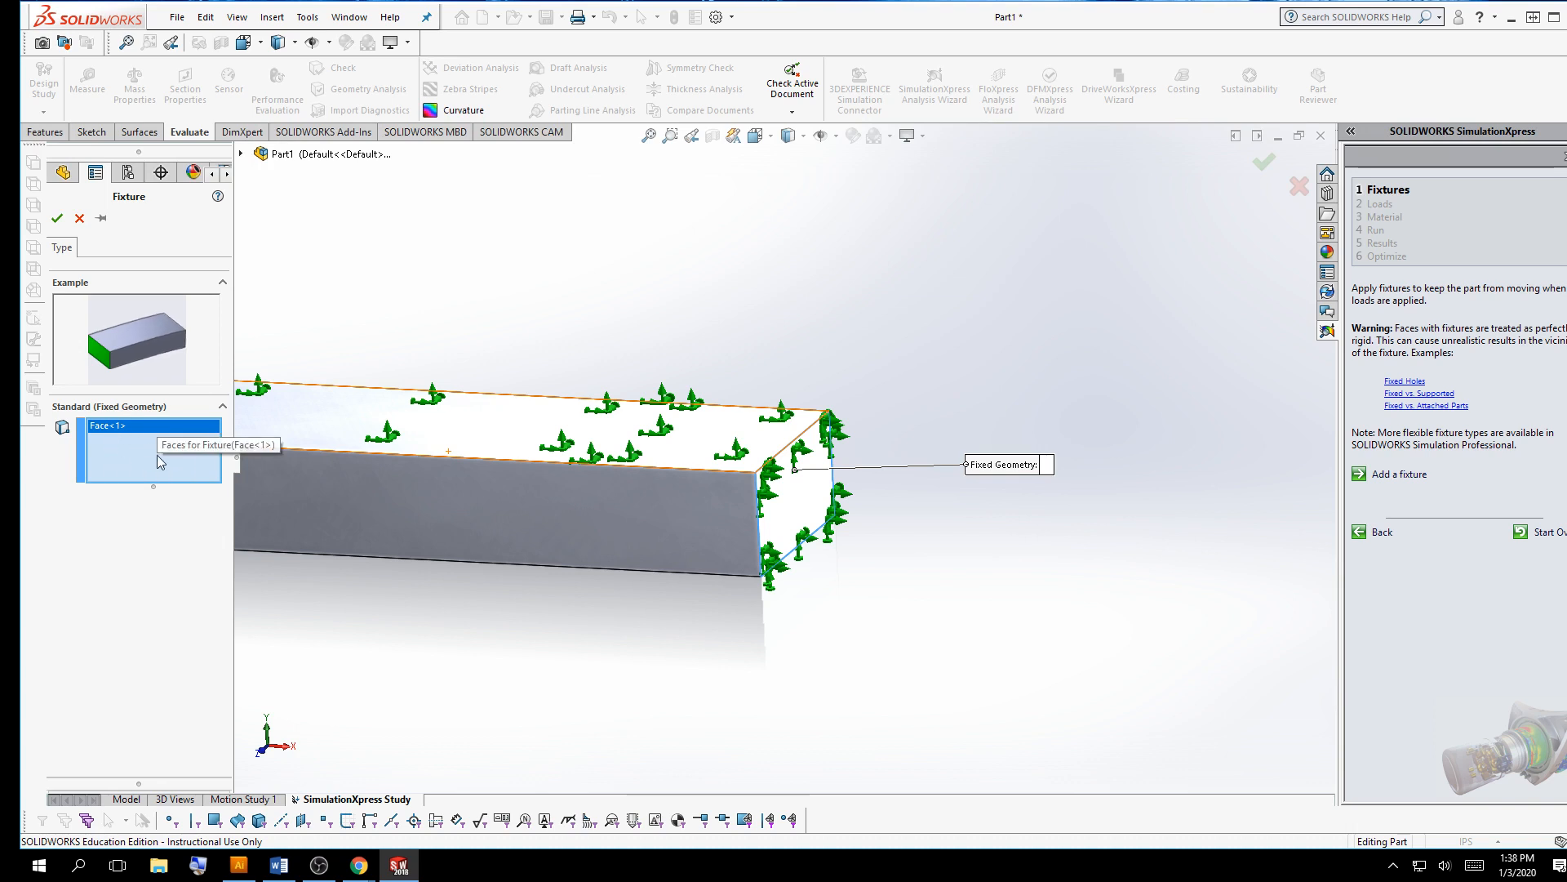
left_click(57, 218)
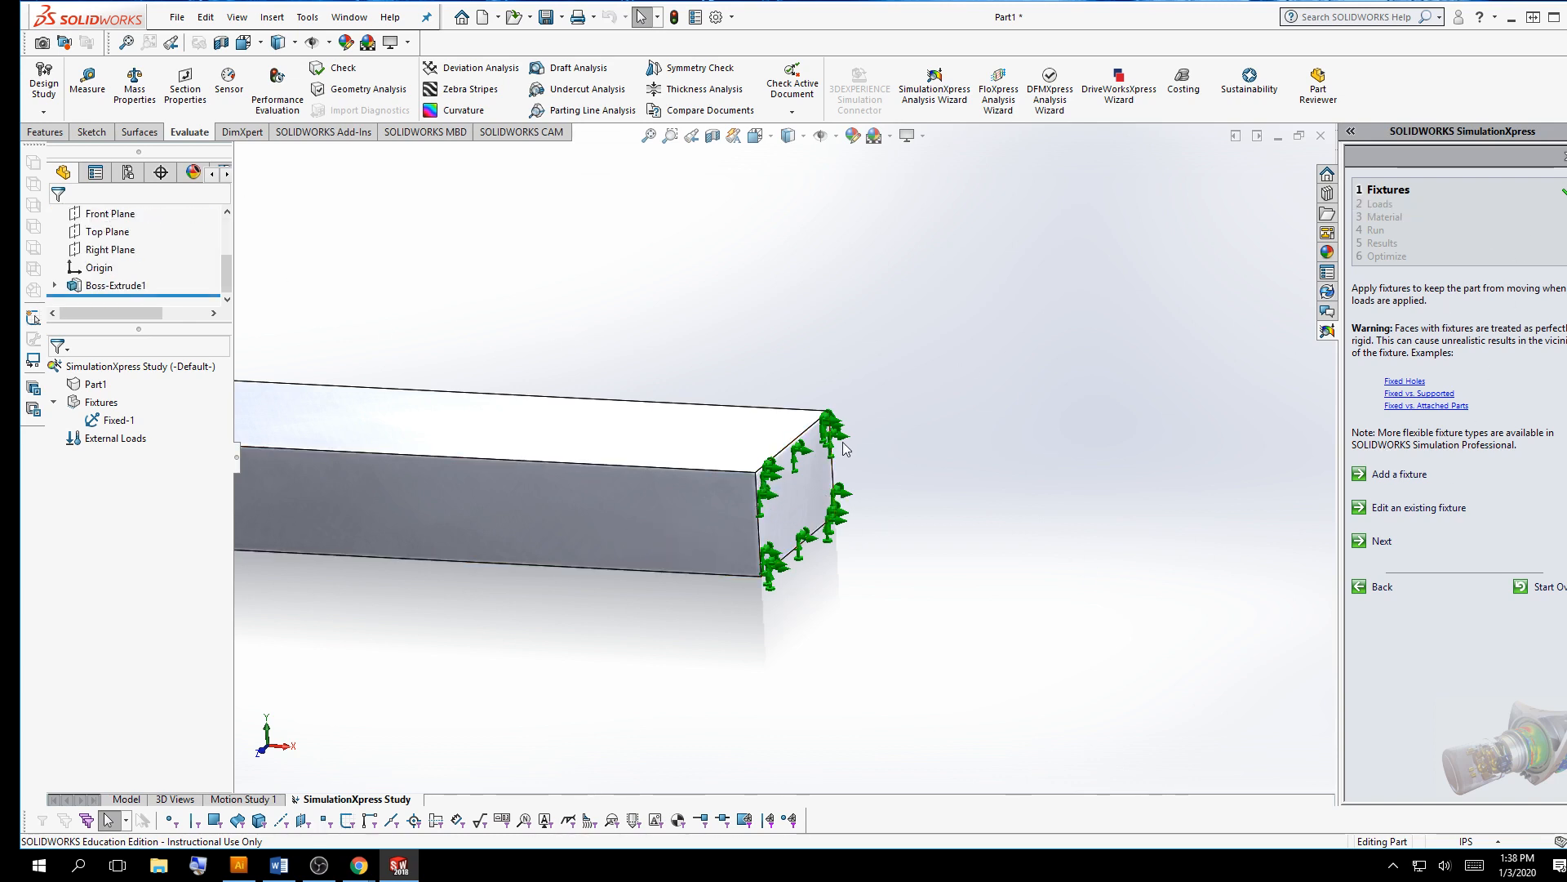
Advance the SimulationXpress wizard from the Fixtures page to the Loads page
scroll(969, 496, "up", 5)
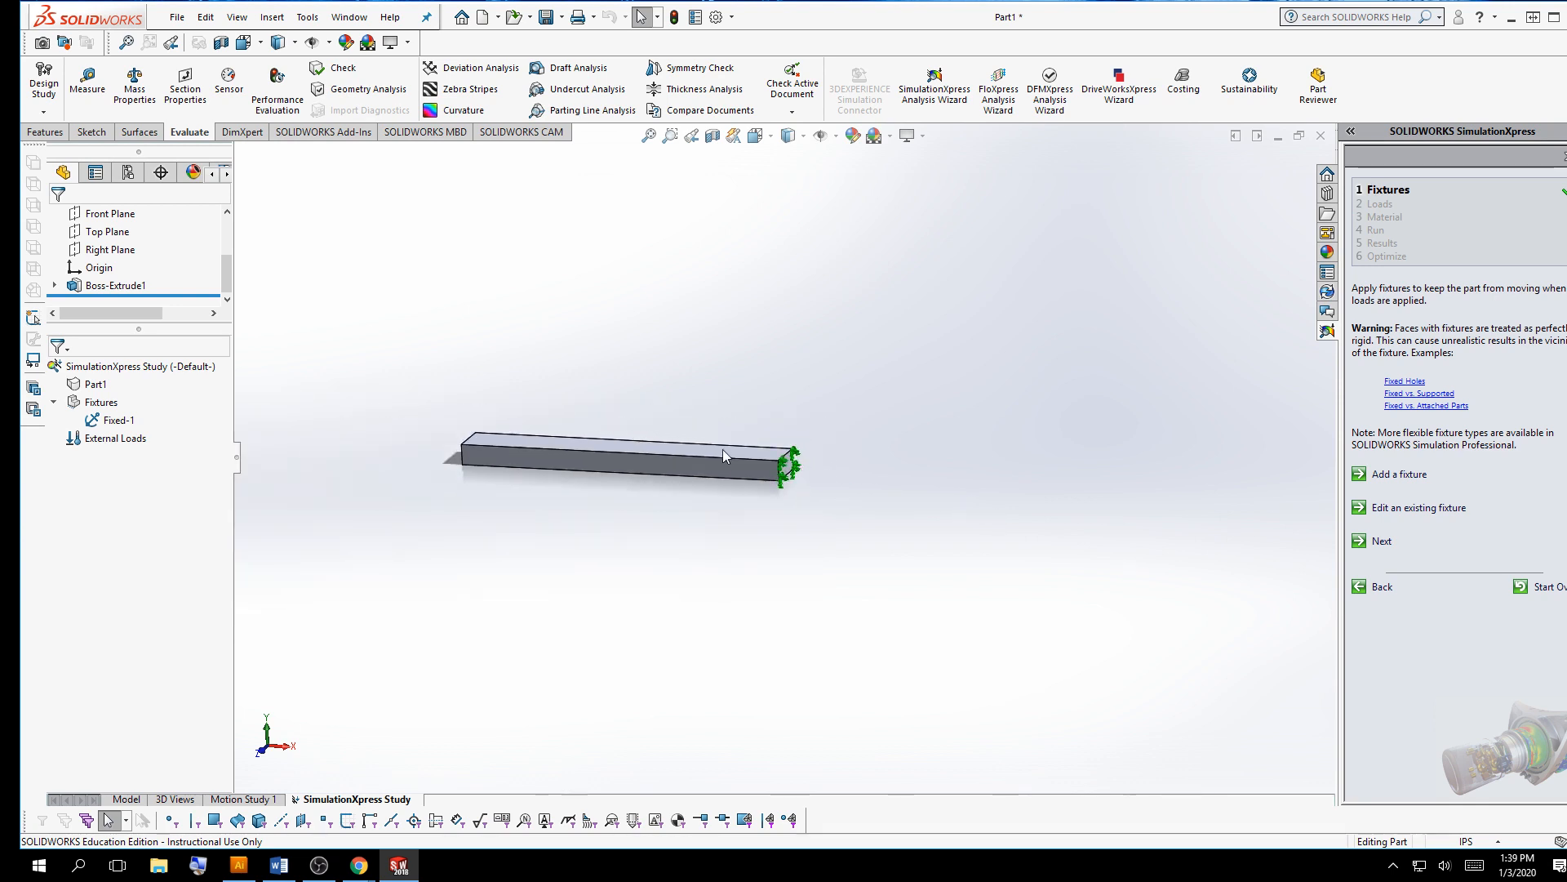
scroll(511, 396, "down", 4)
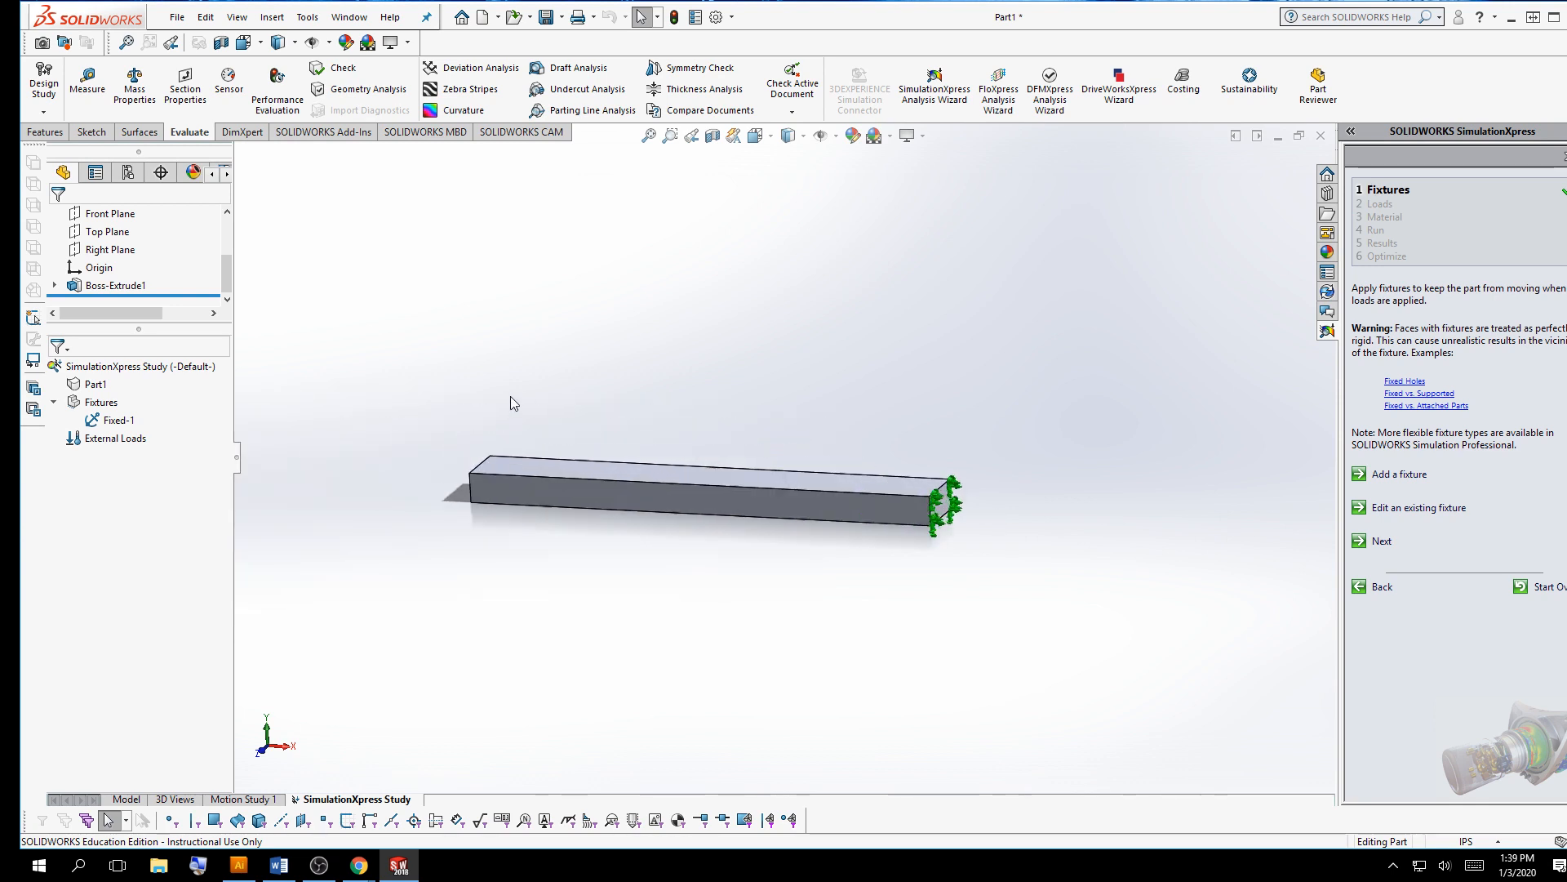
left_click(1380, 540)
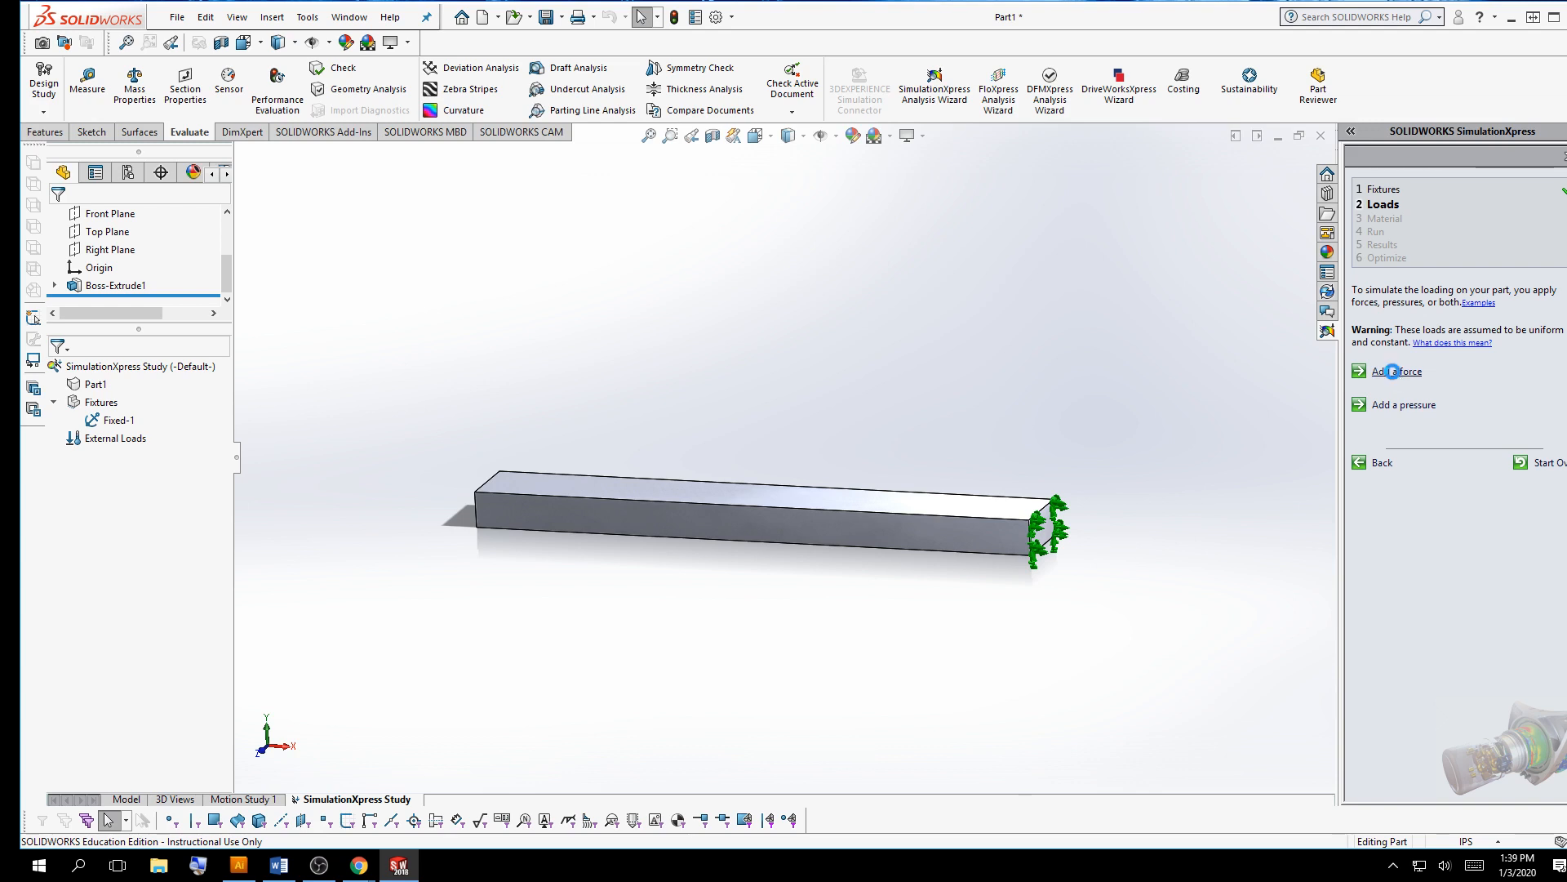
Start adding a force and select the bar's top face, toggling reverse direction on and back off
left_click(1396, 372)
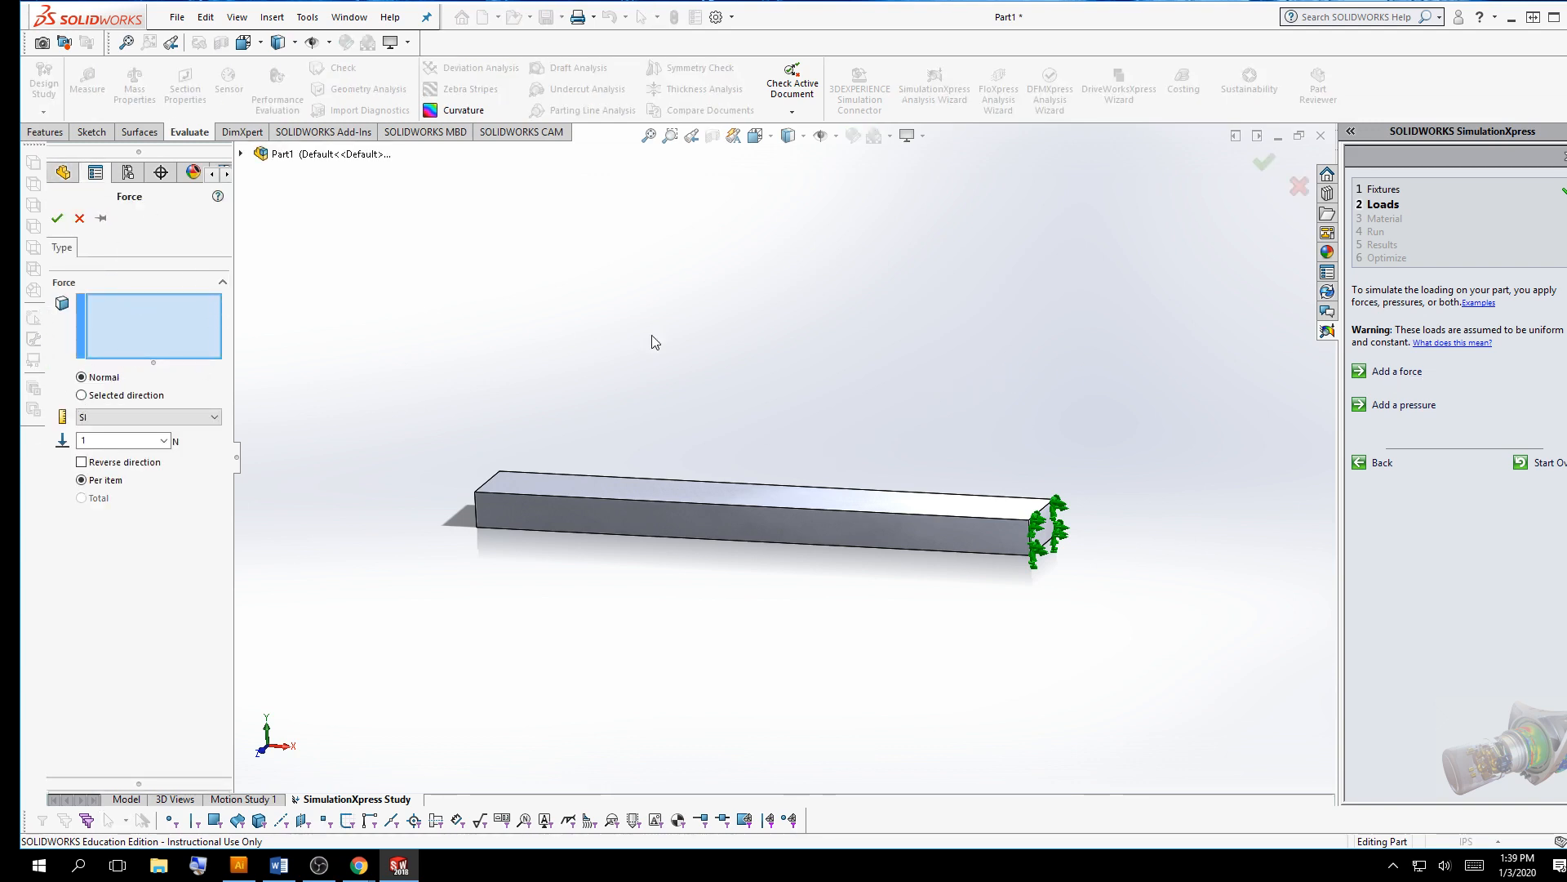
middle_click_drag(656, 338, 689, 493)
left_click(688, 490)
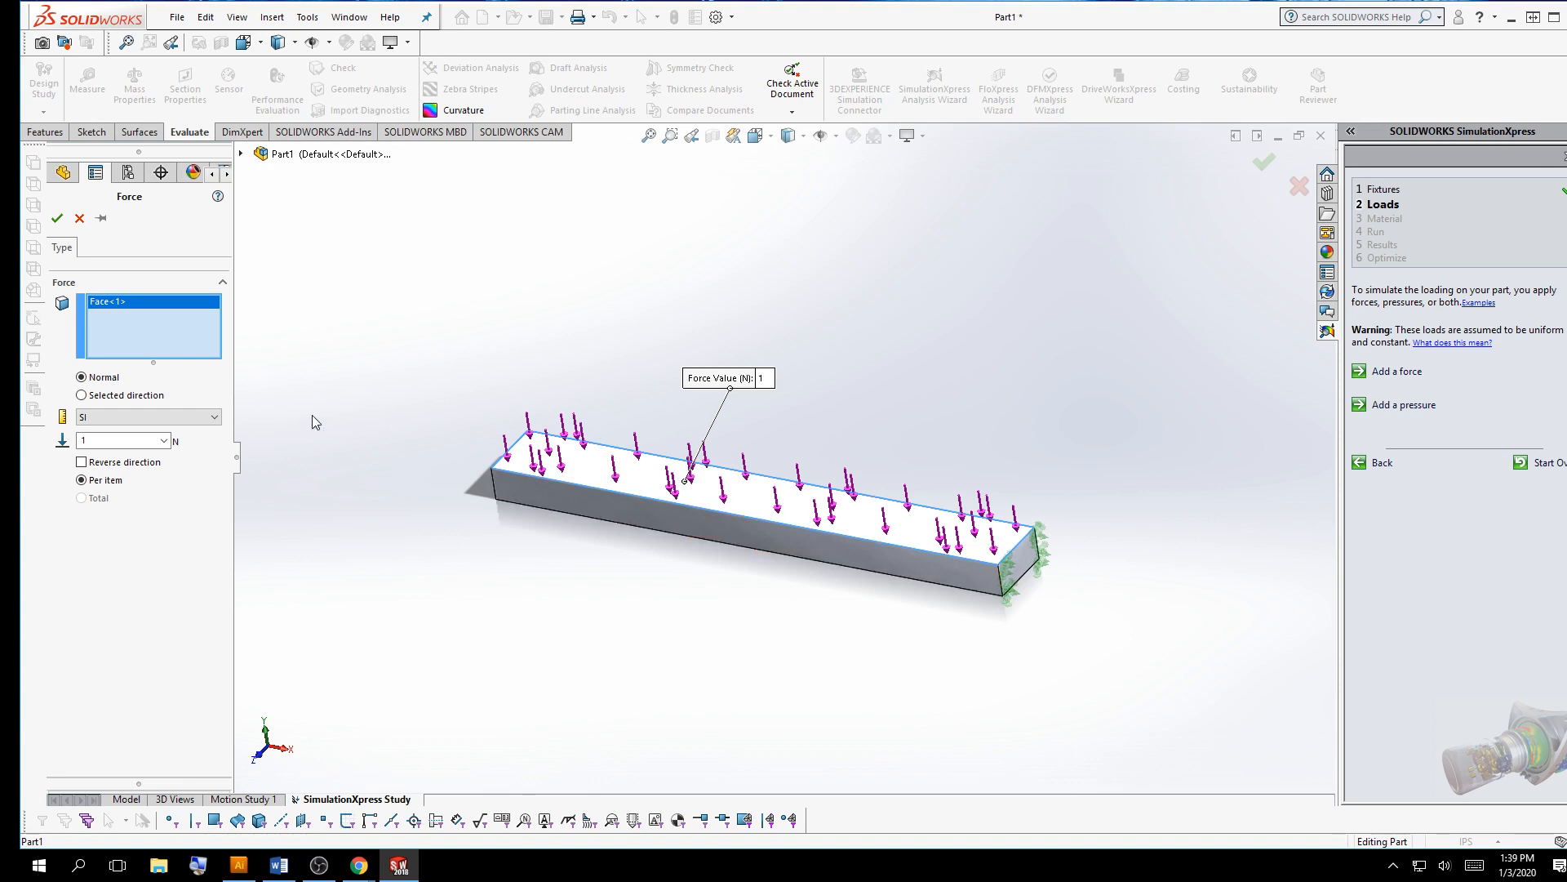
left_click(80, 463)
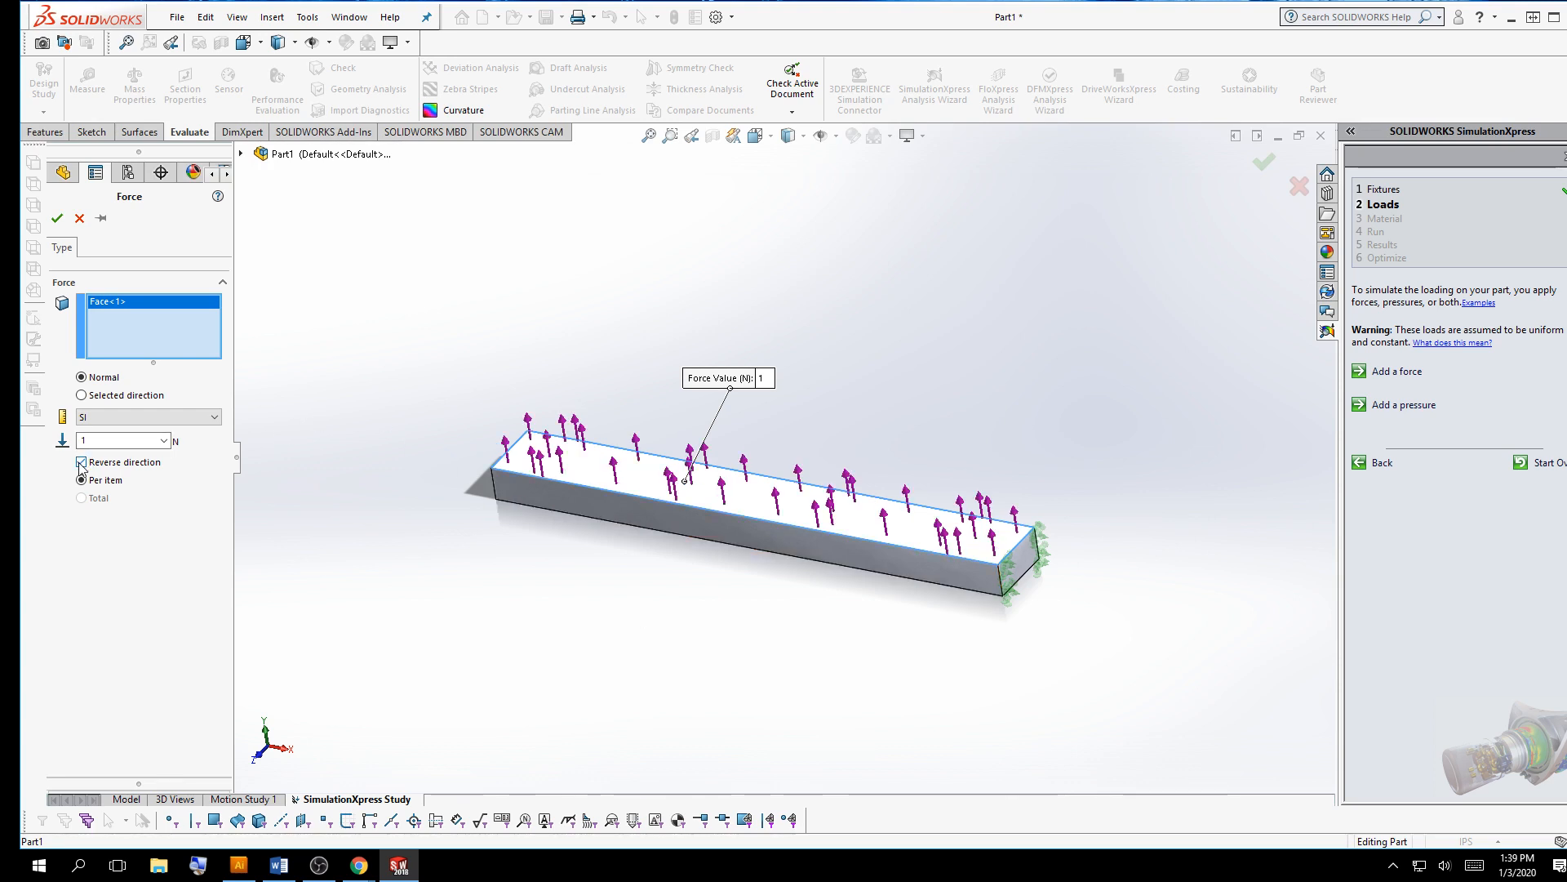
left_click(81, 463)
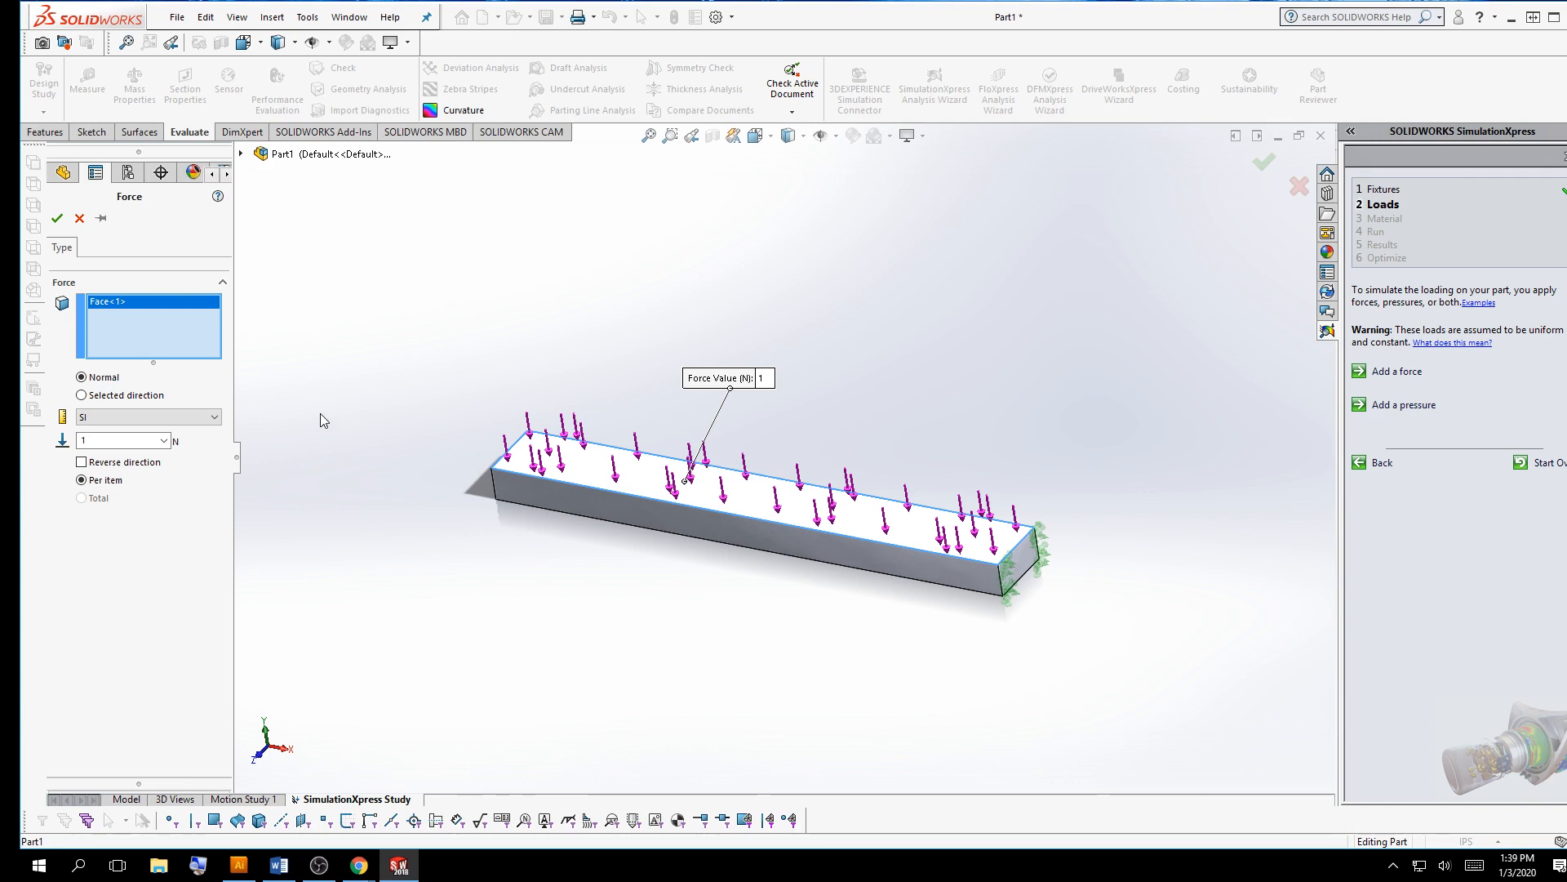
Keep SI units, set the force value to 30 N, and confirm the load
left_click(154, 441)
left_click(180, 417)
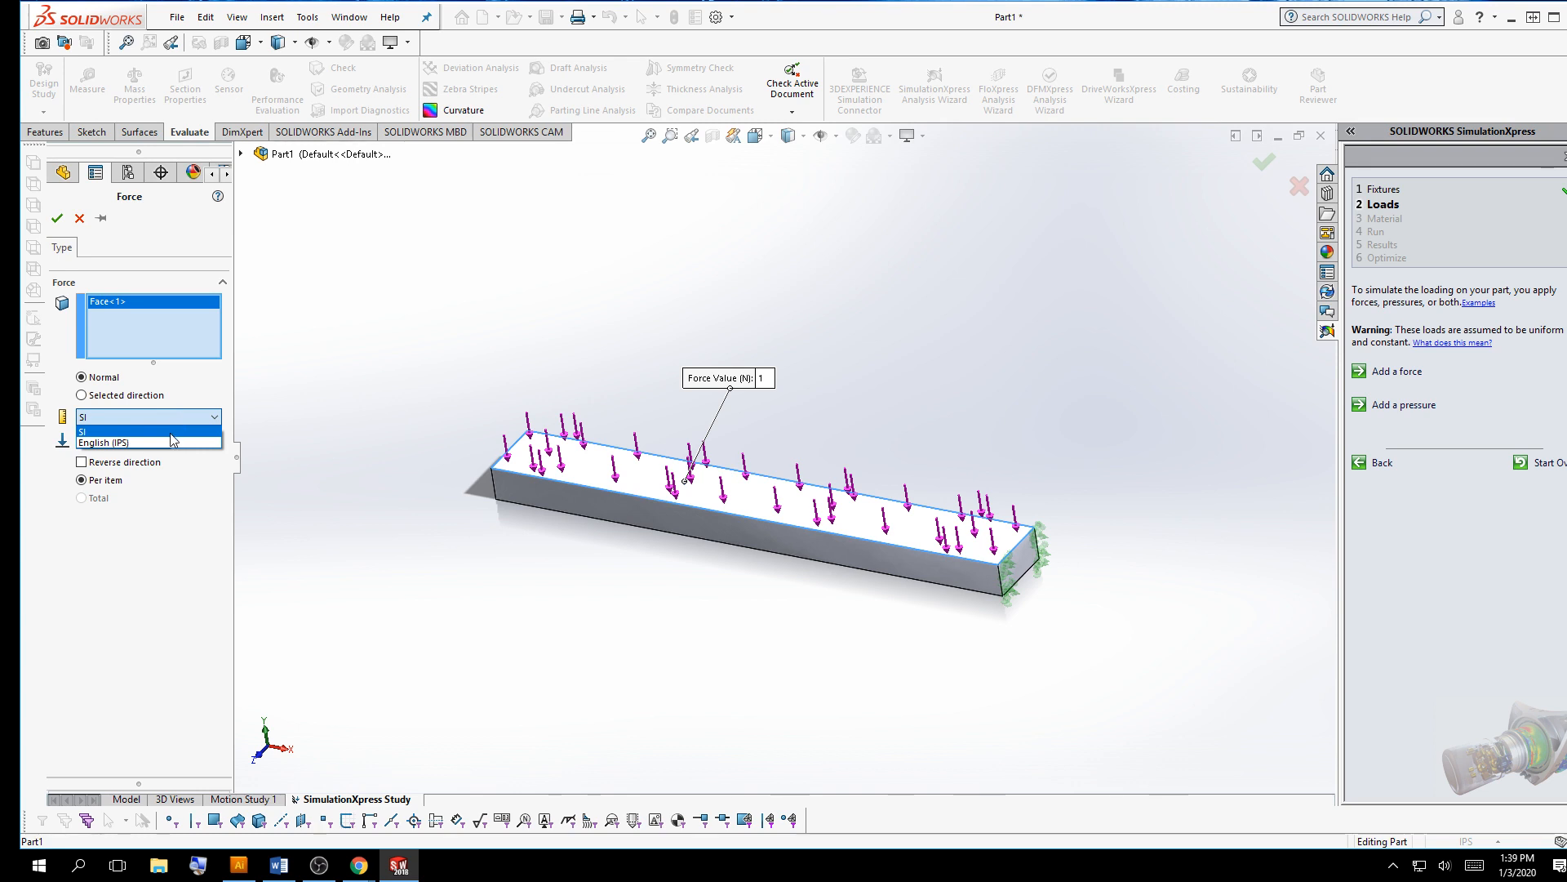
left_click(114, 431)
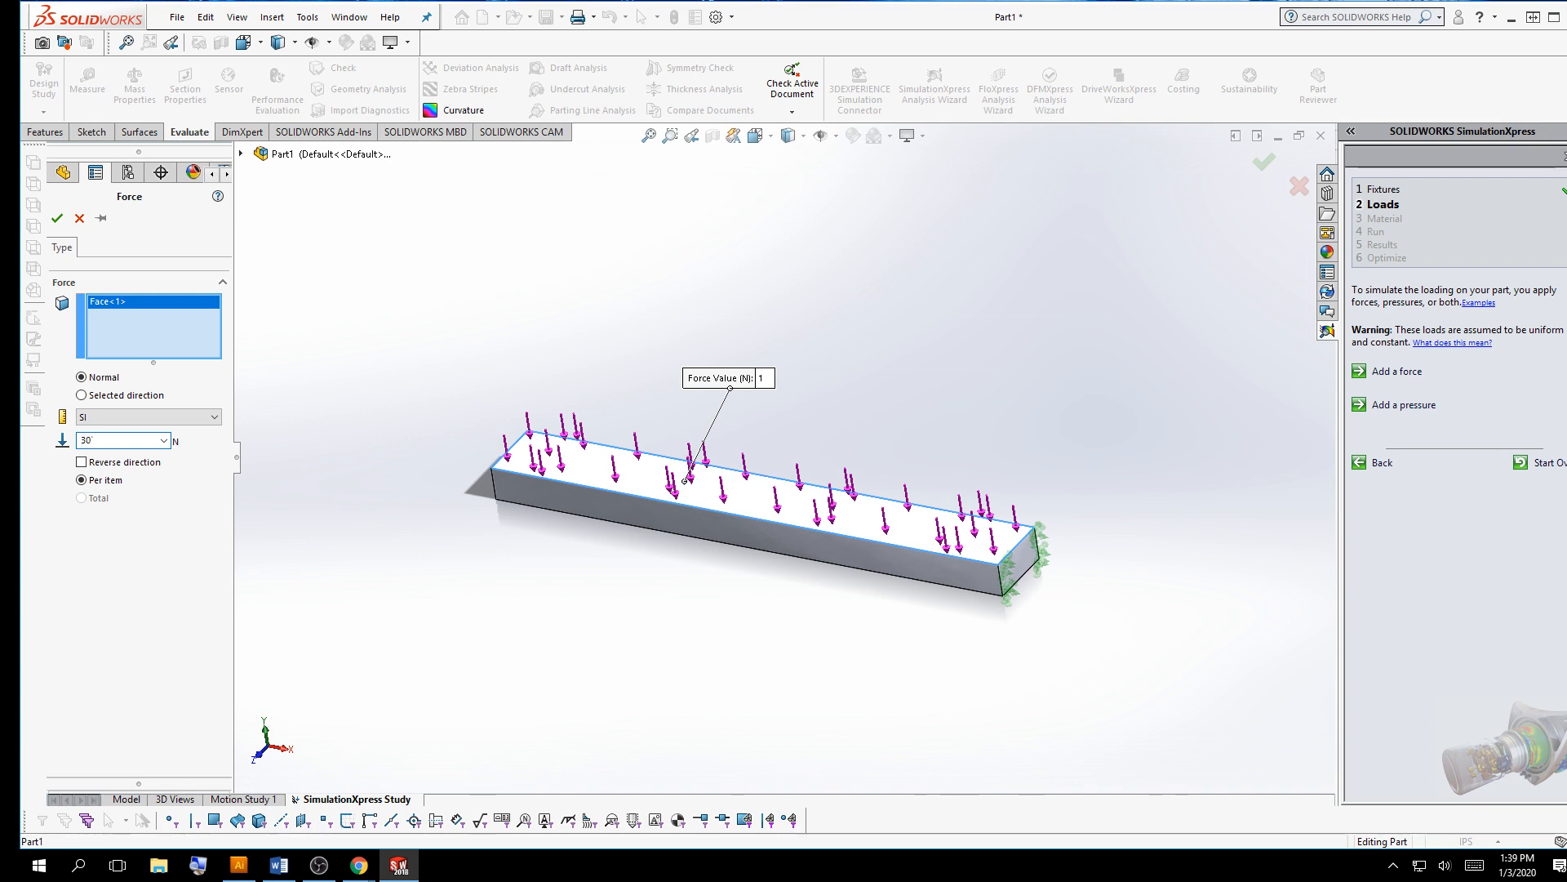
key("BackSpace")
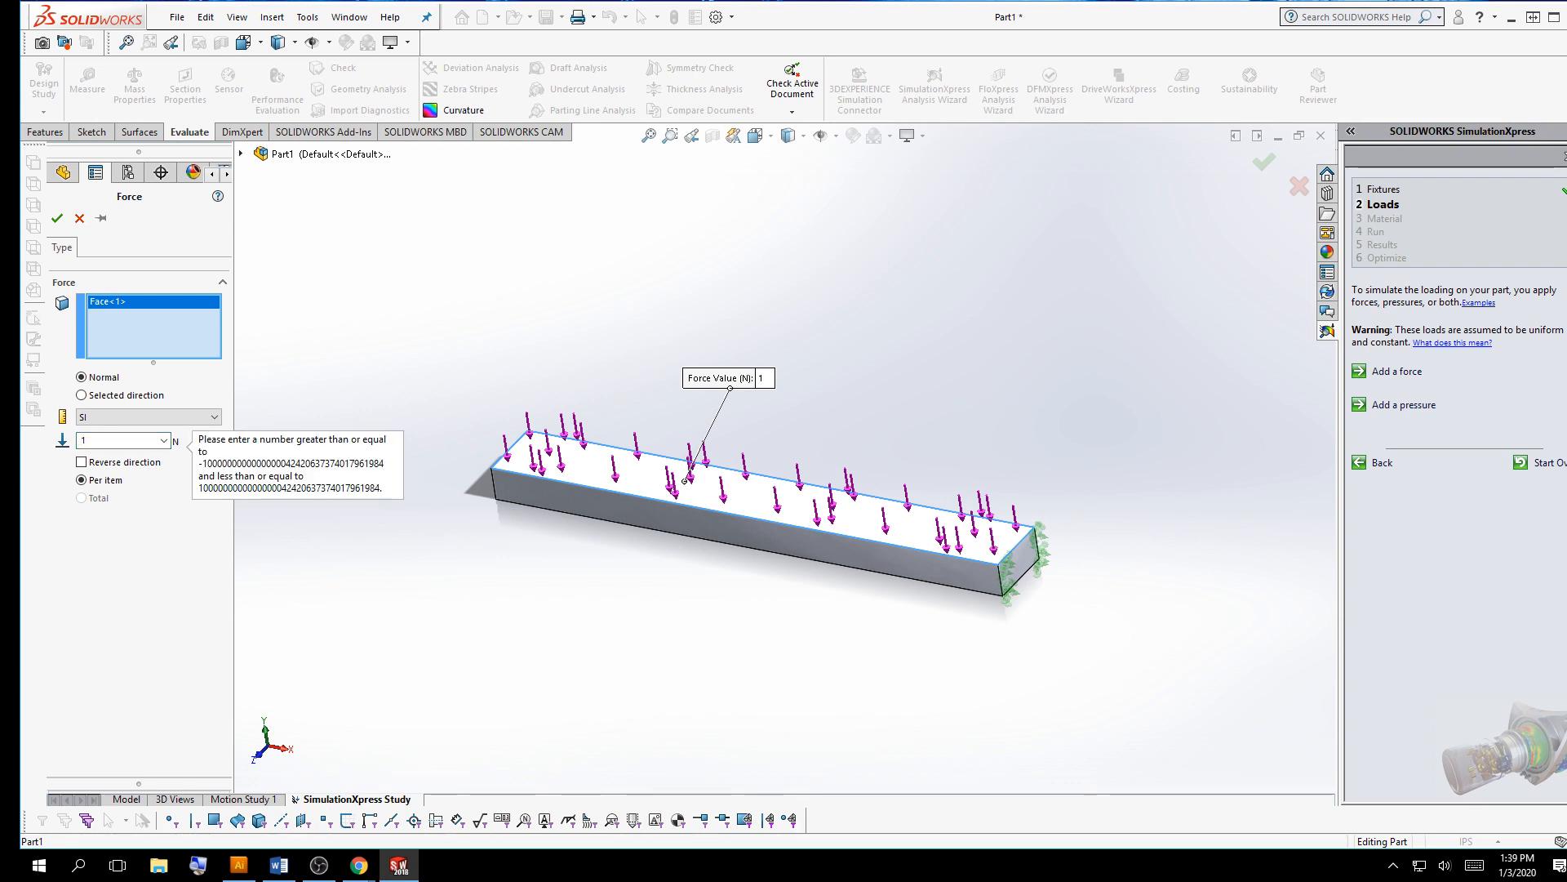
type("30")
key("Tab")
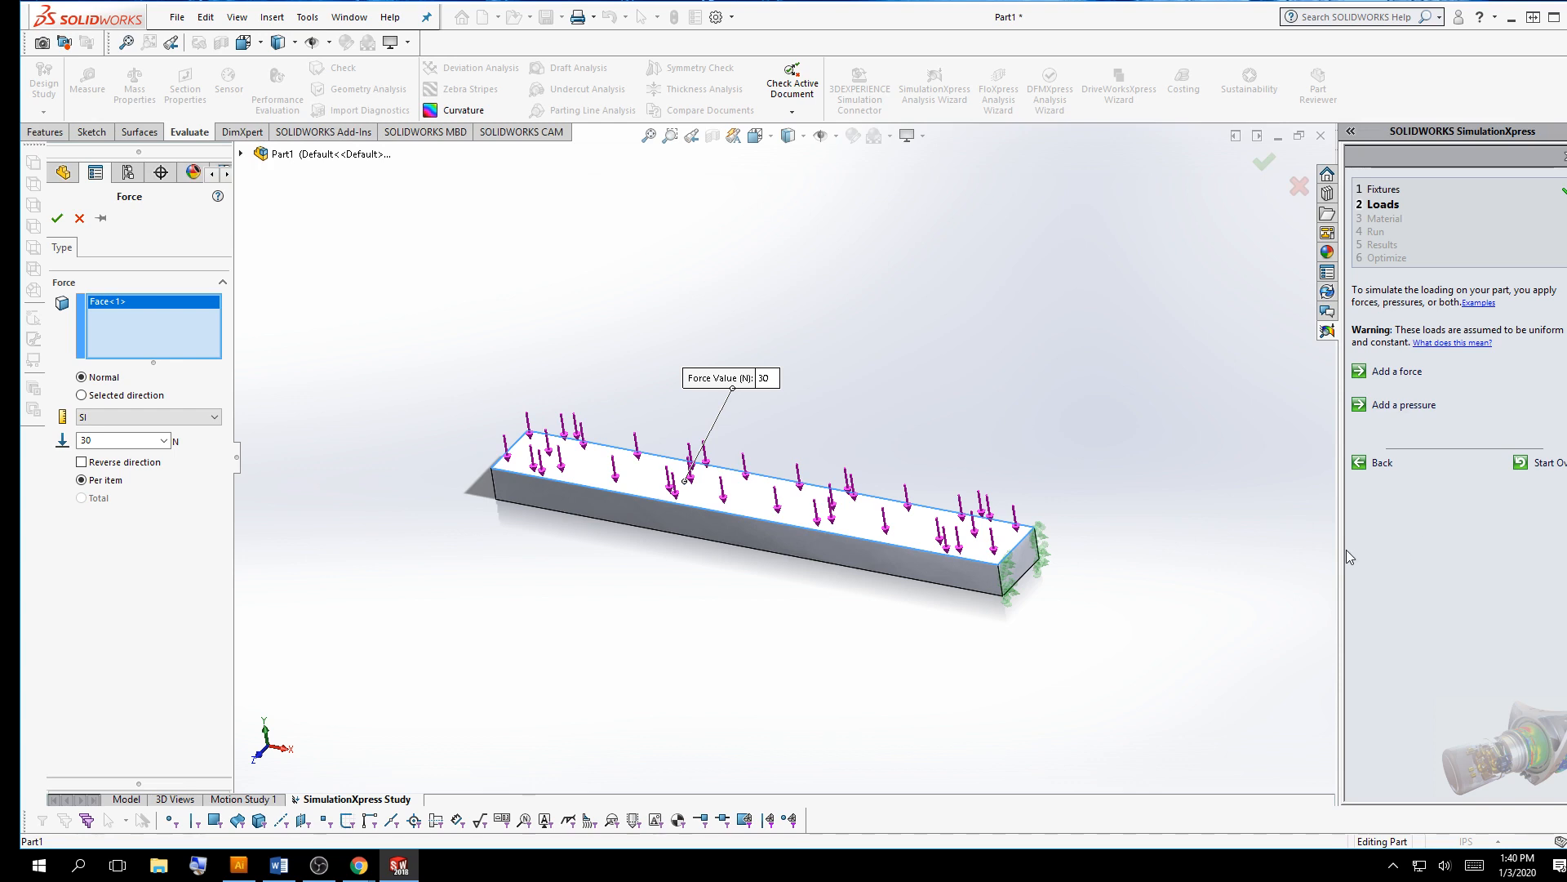
left_click(57, 219)
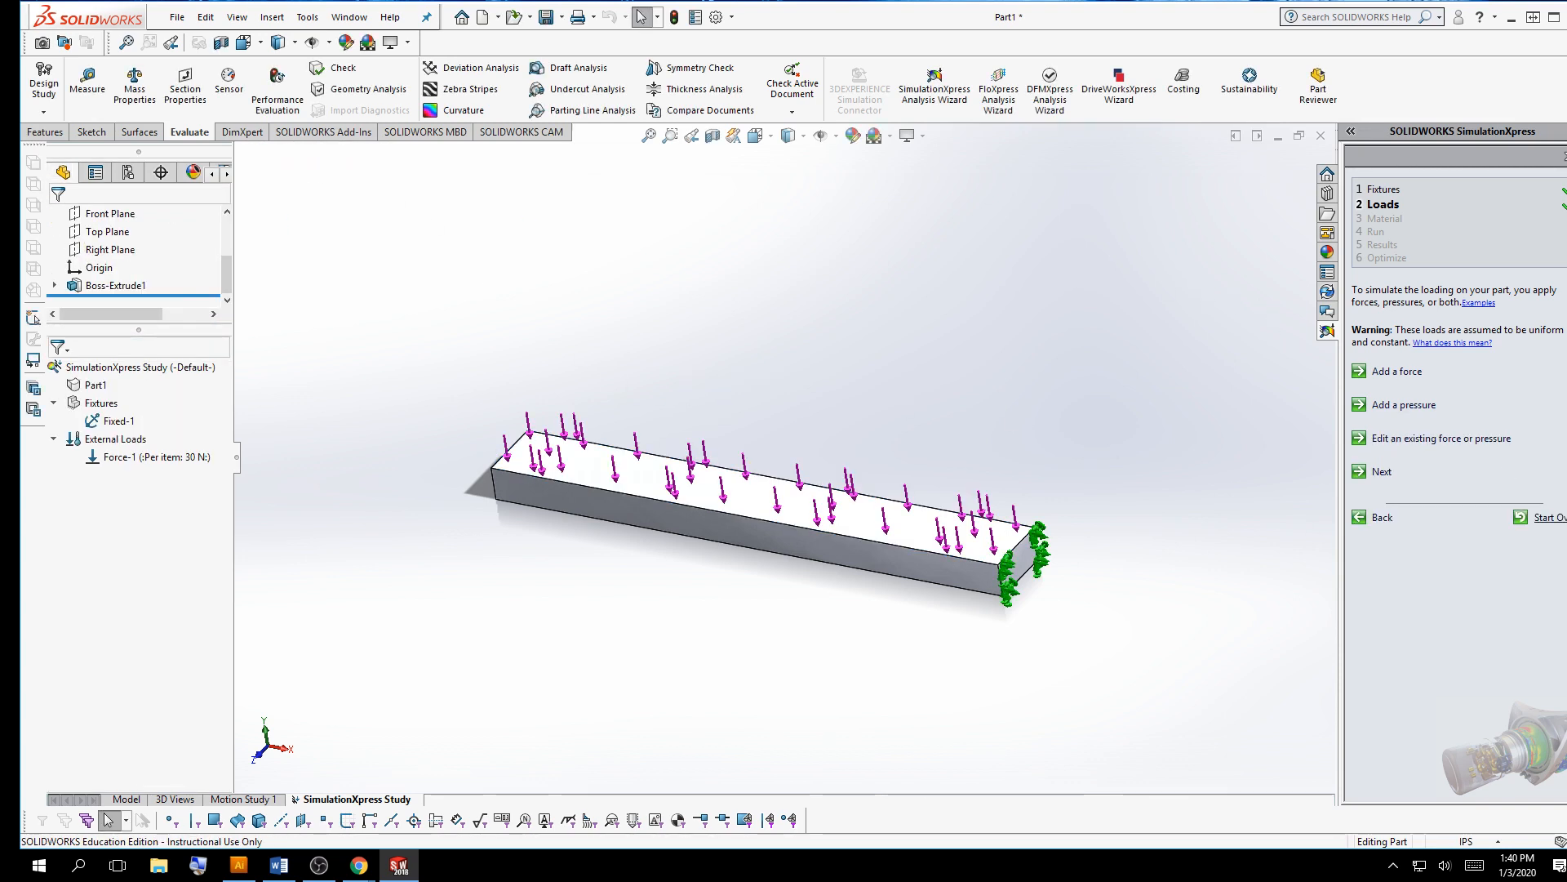
Move on to the Material page and assign Alloy Steel as the part's material
left_click(1381, 473)
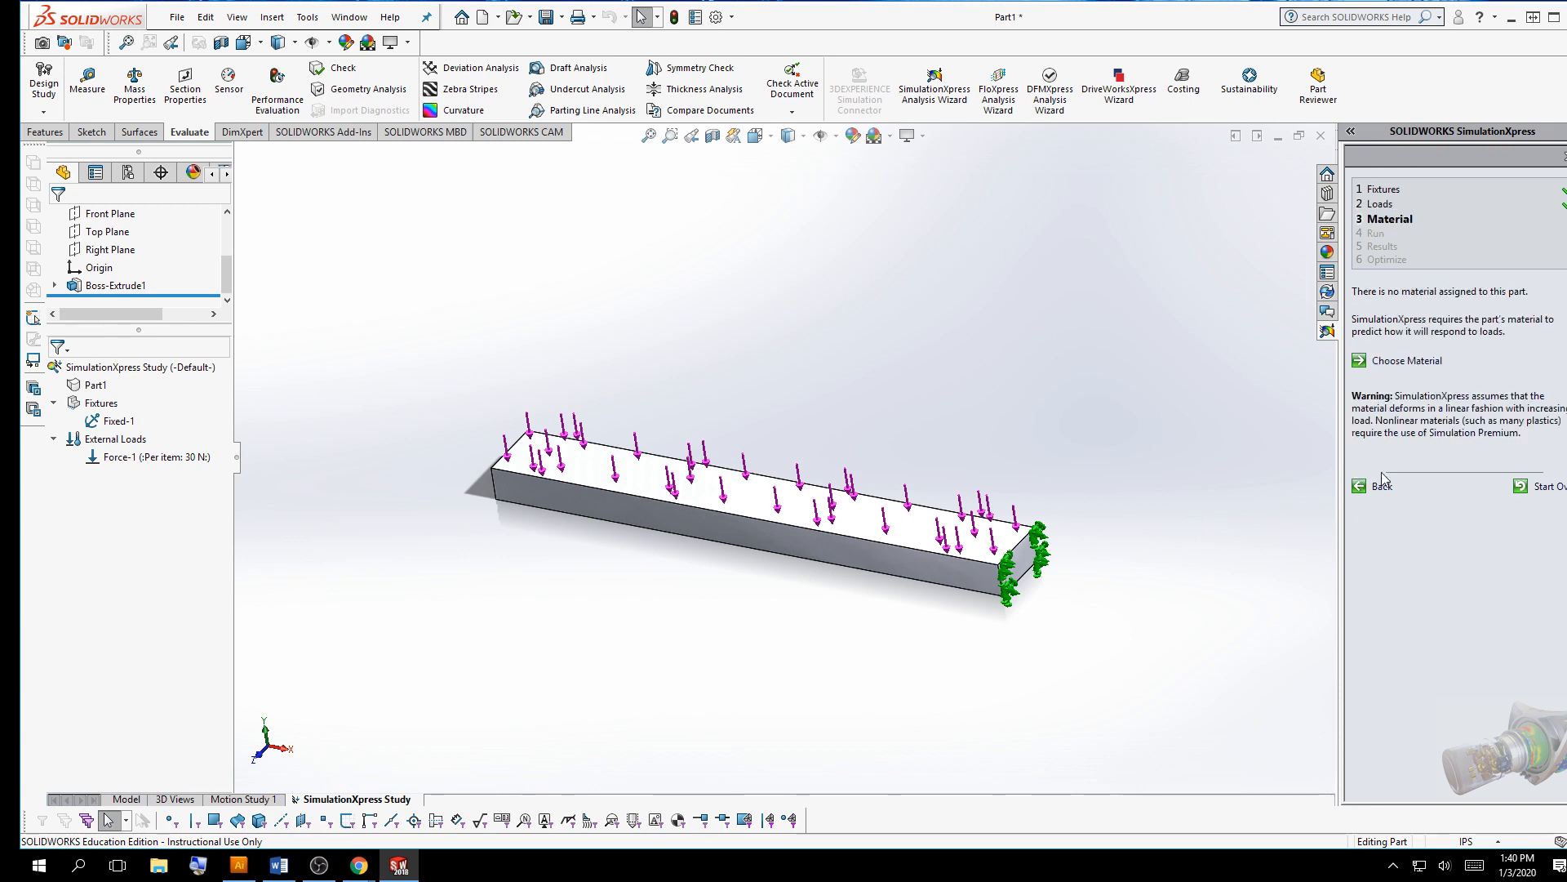
left_click(1392, 361)
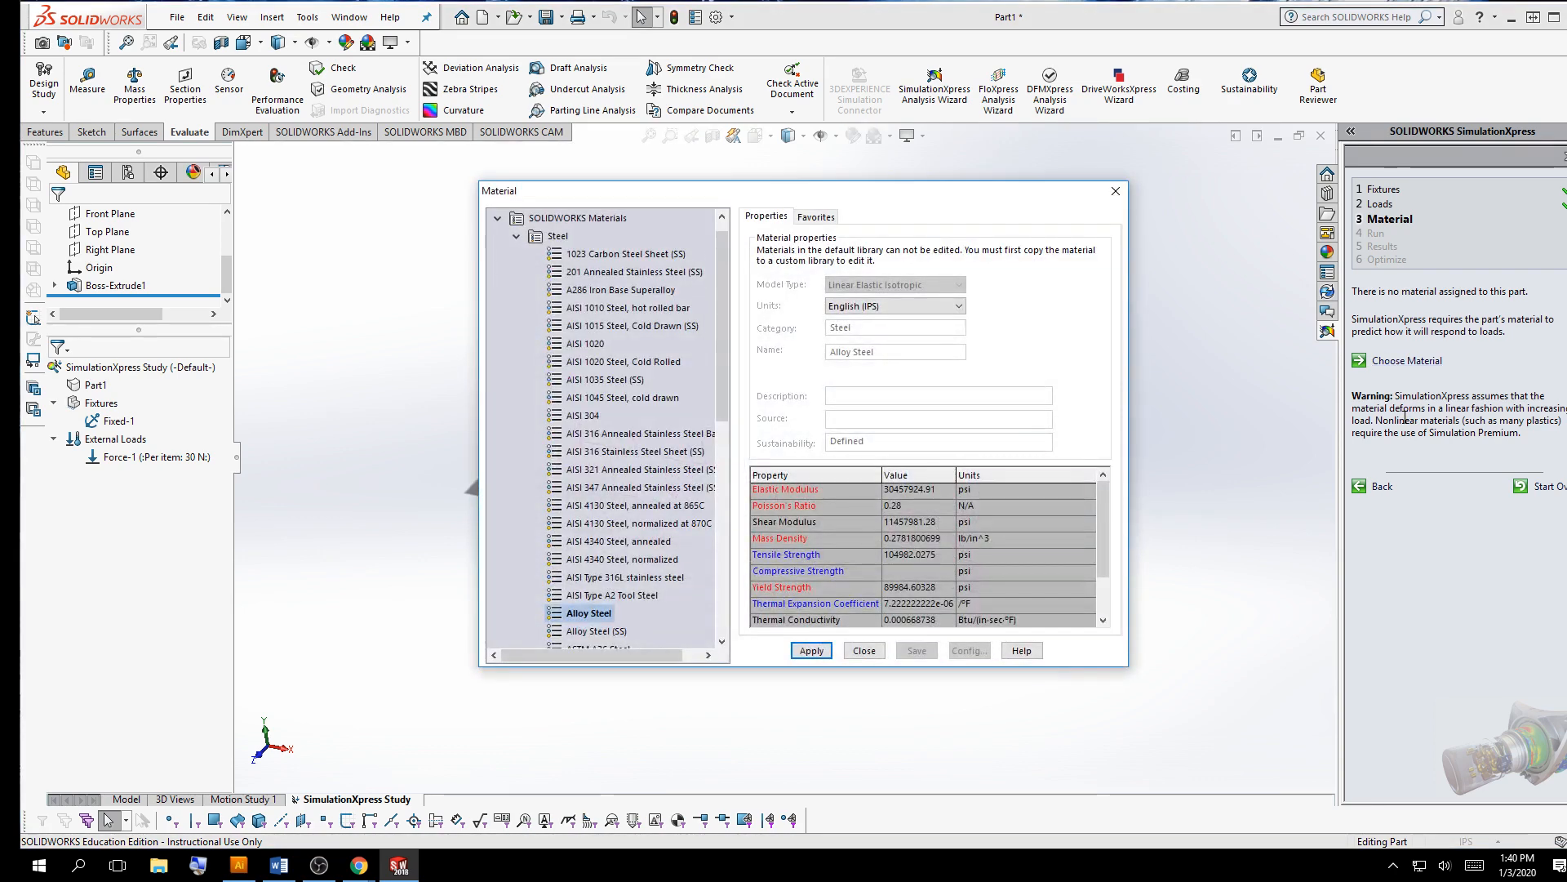
left_click_drag(907, 190, 928, 94)
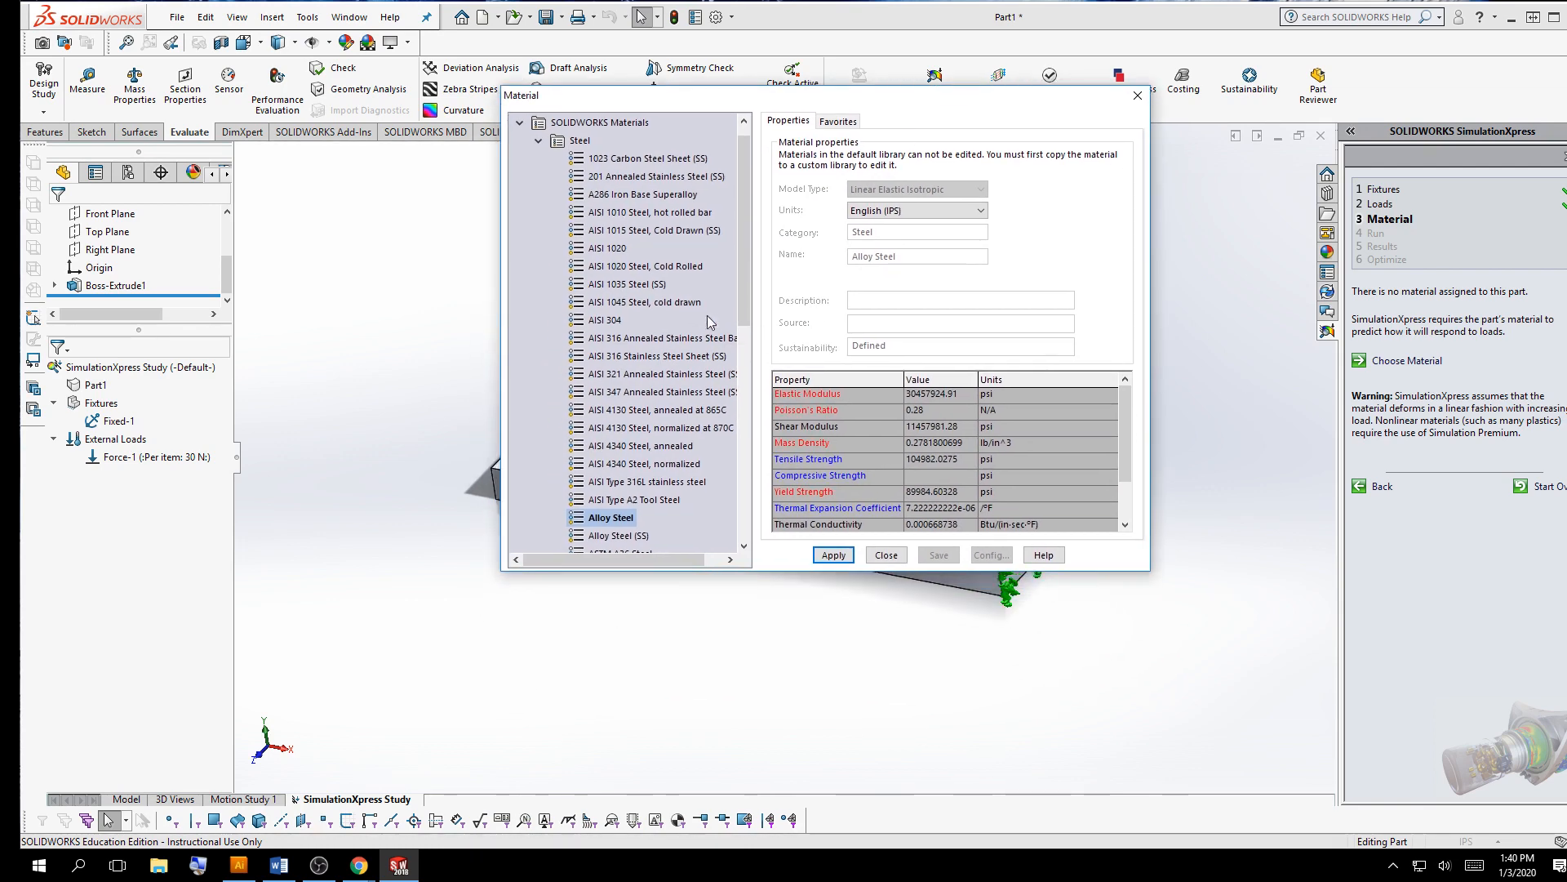
left_click_drag(743, 228, 744, 314)
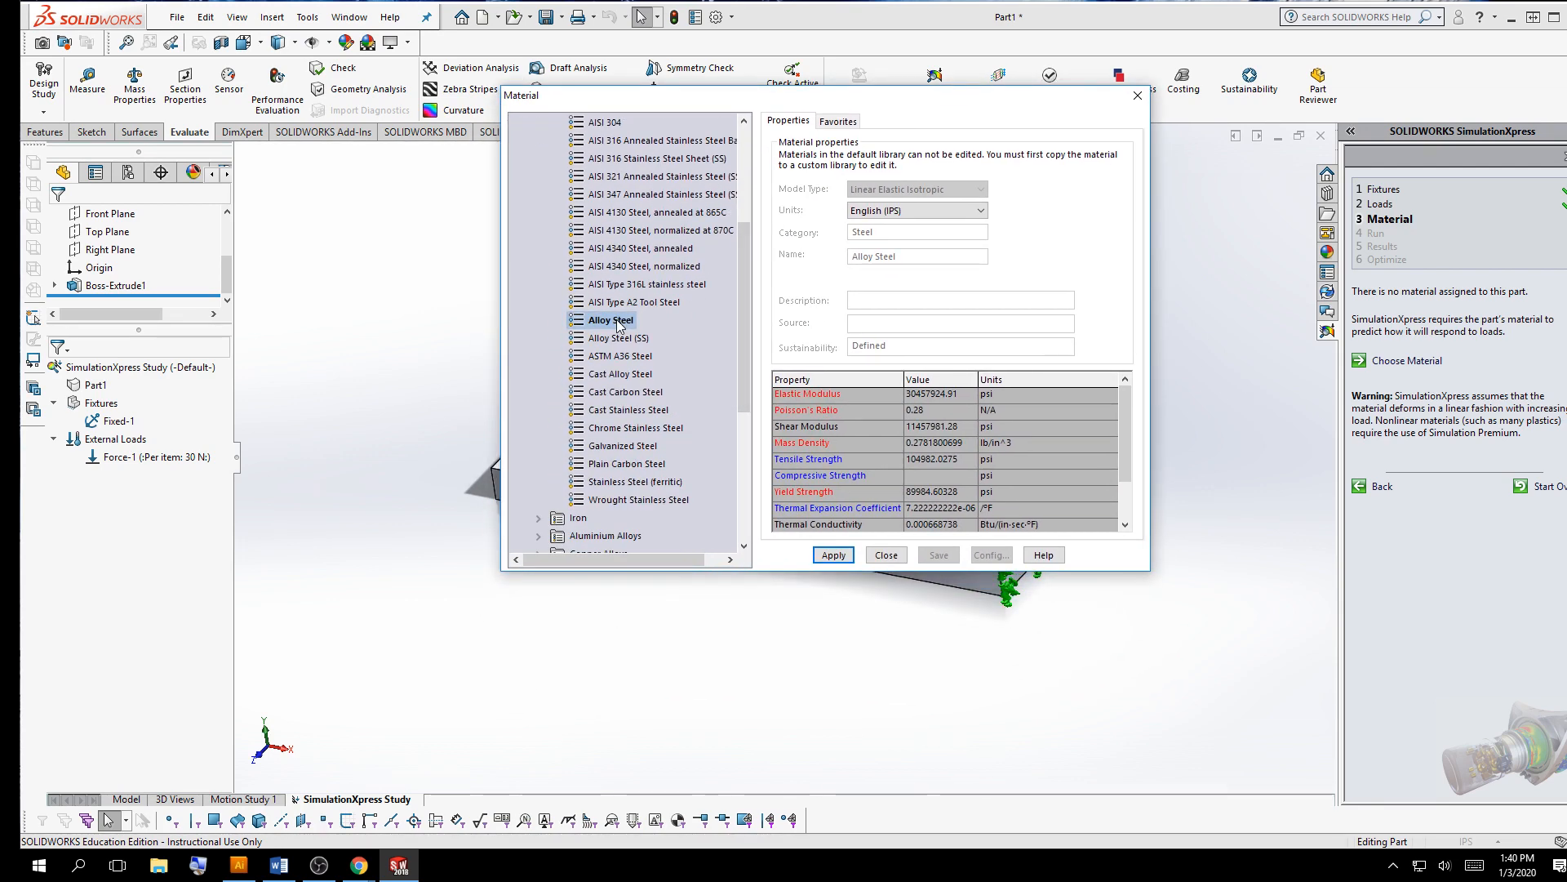
left_click(818, 558)
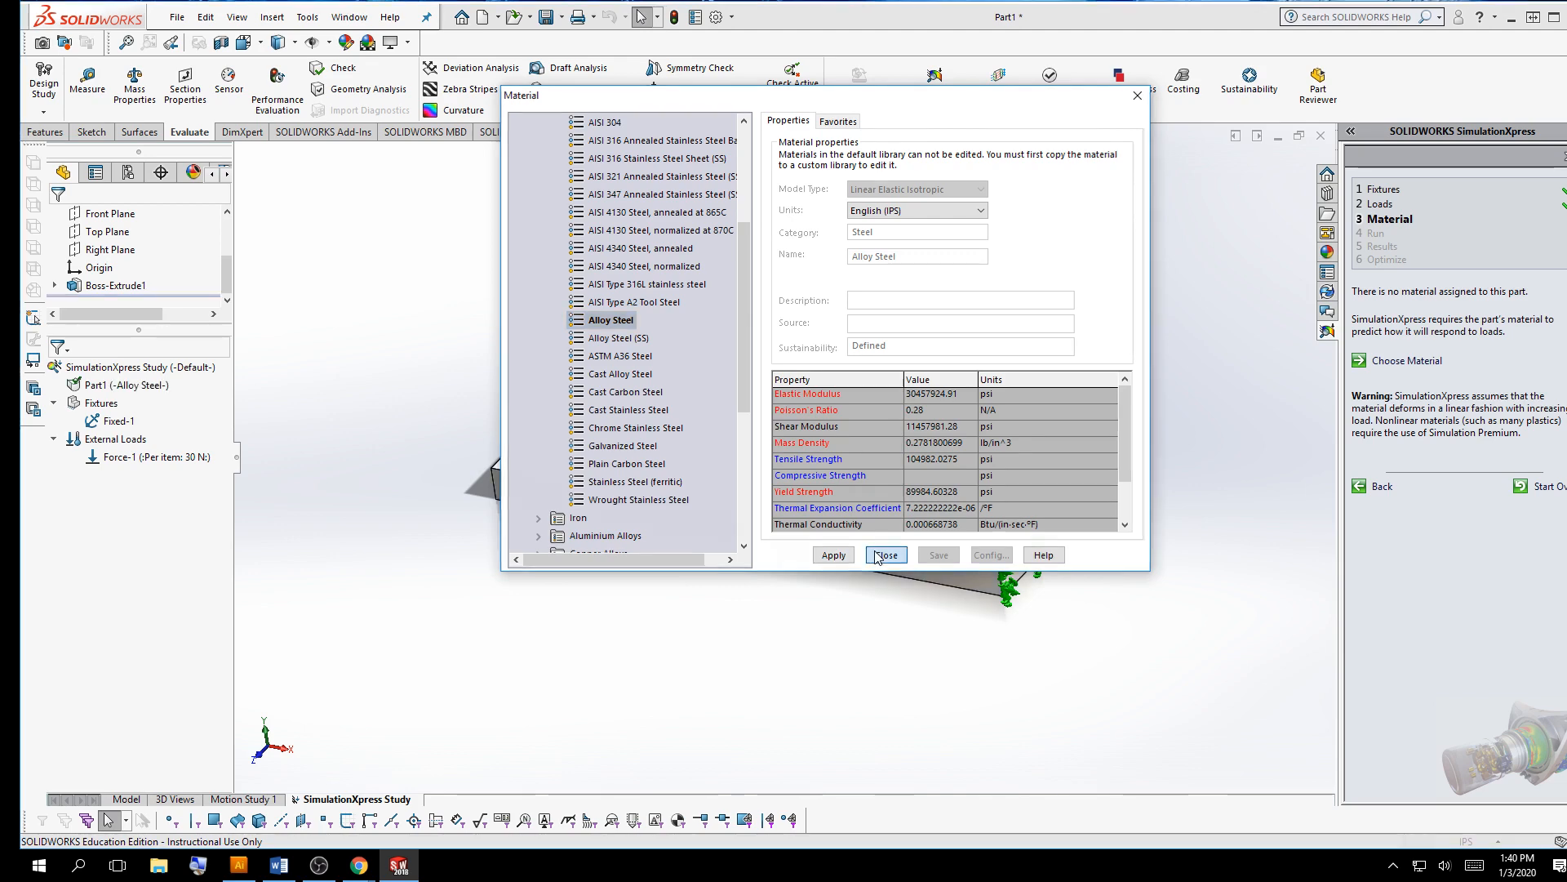
left_click(884, 556)
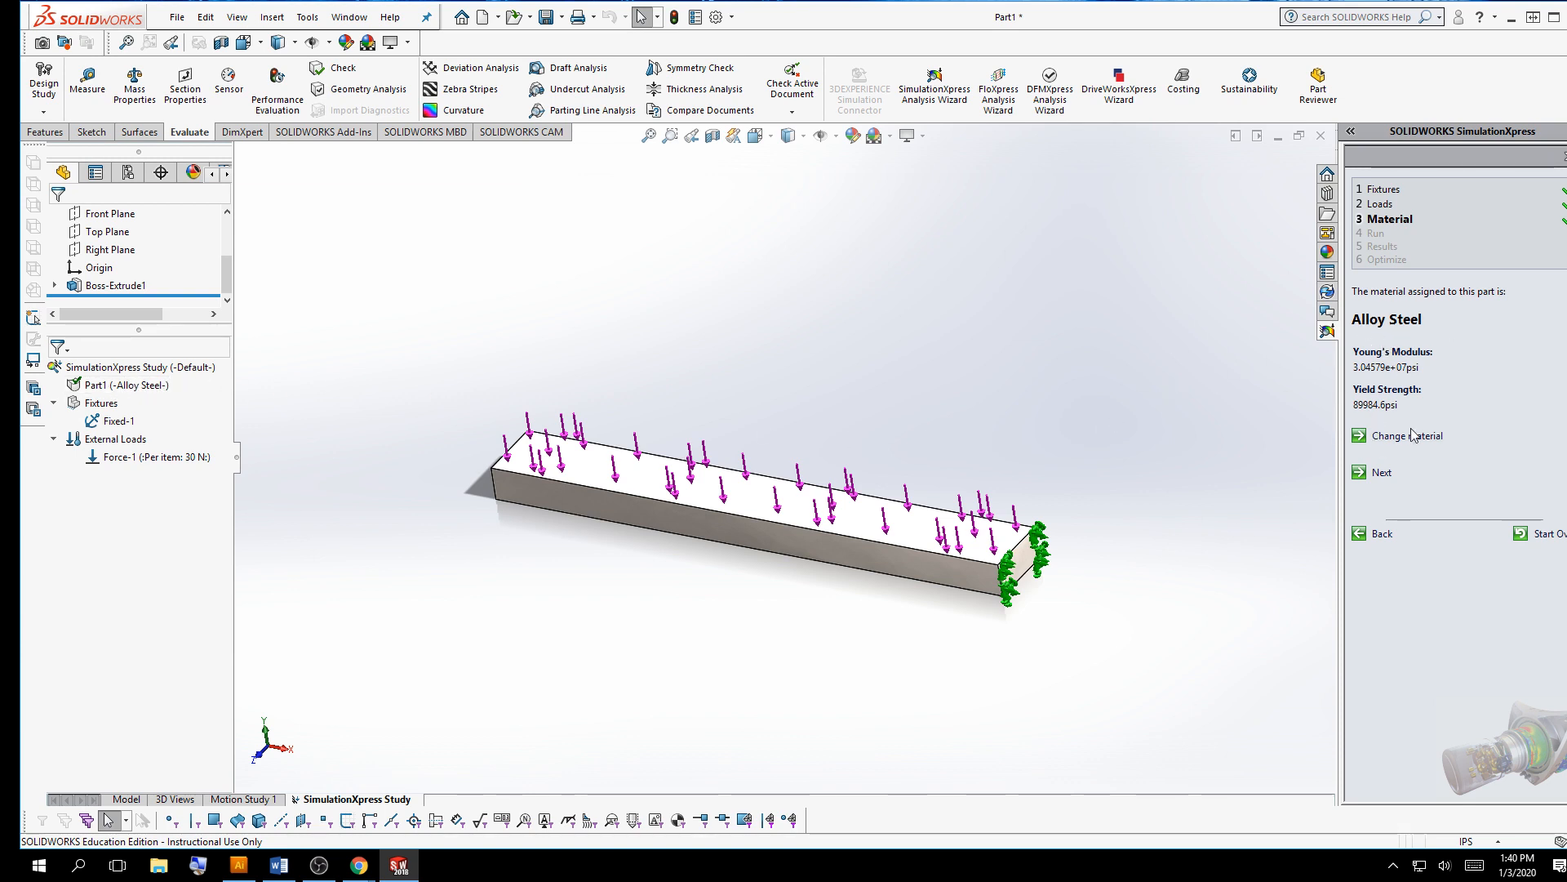
Advance to the Run page, run the simulation, and stop the deformation animation
left_click(1382, 473)
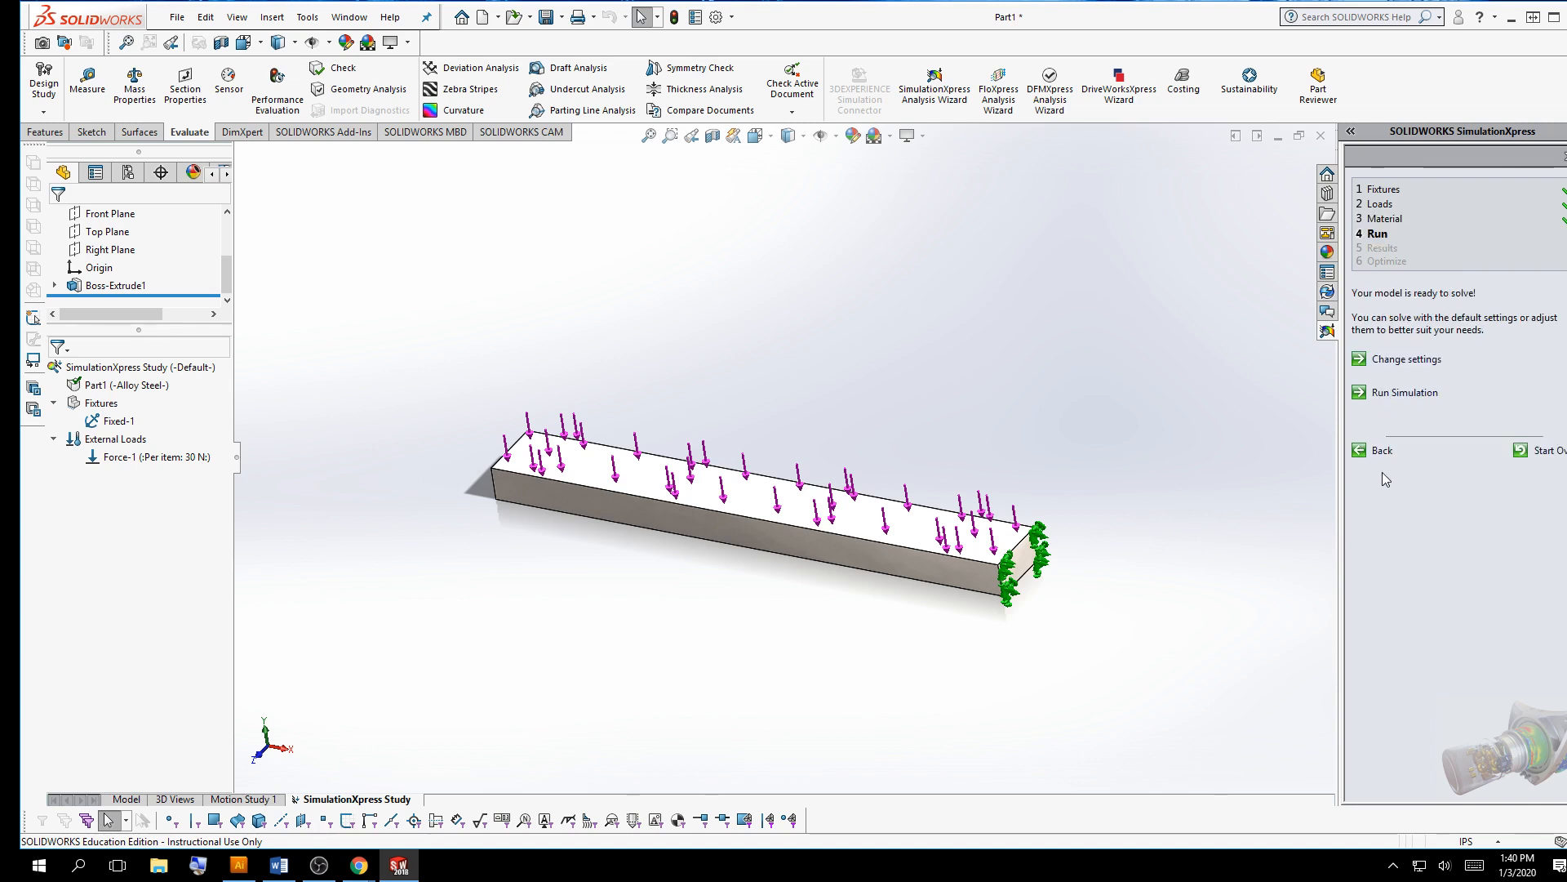
left_click(1402, 393)
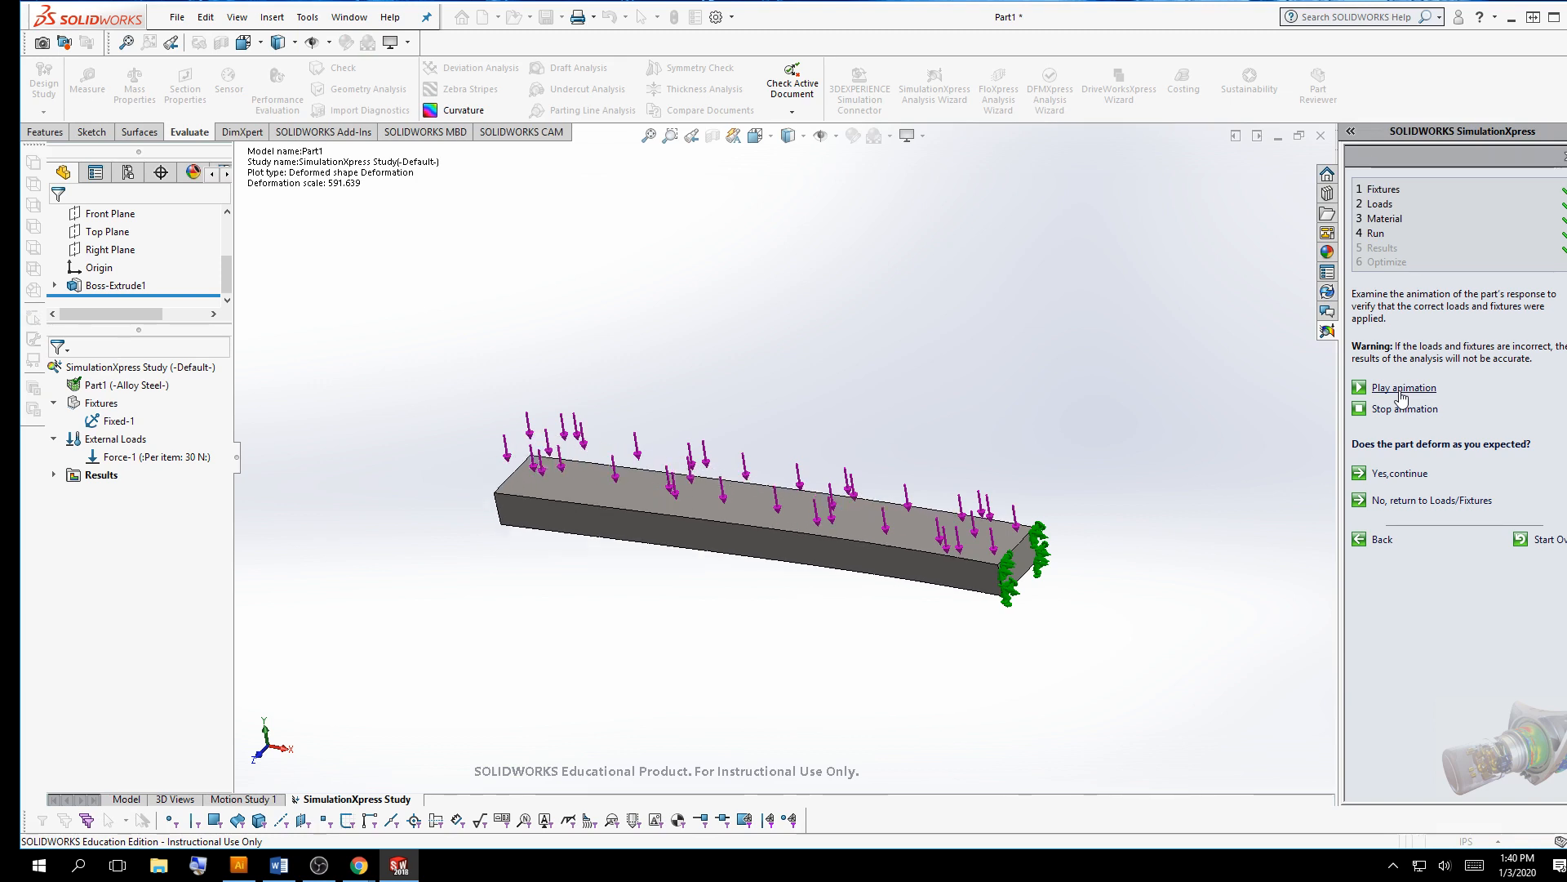
middle_click_drag(1011, 410, 1096, 404)
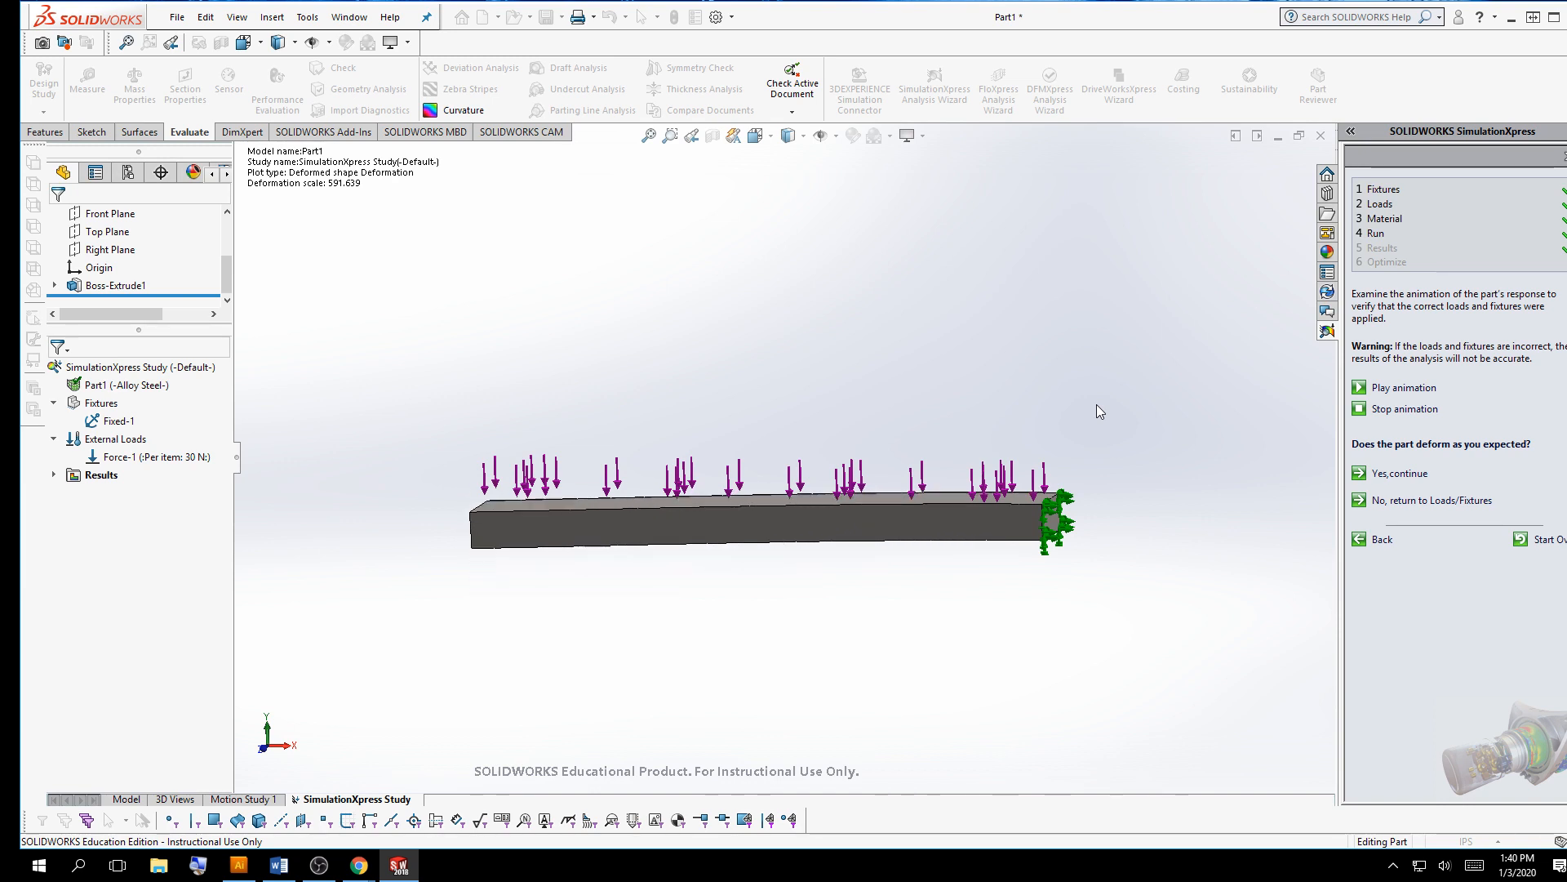
left_click(1396, 409)
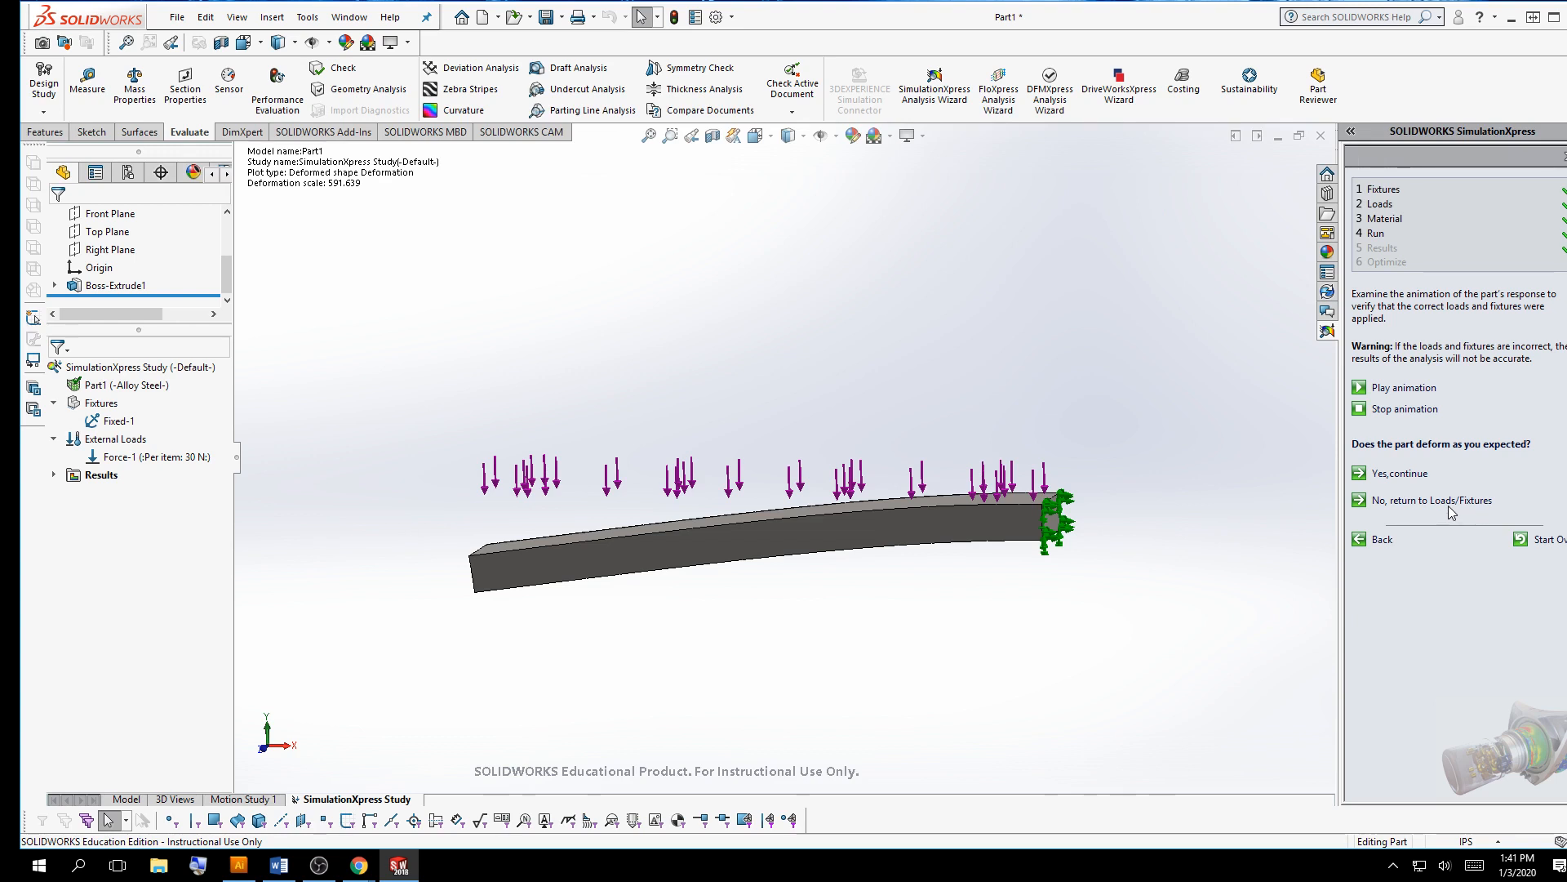
Accept the deformed shape to reach the results and inspect the factor of safety plot
left_click(1391, 477)
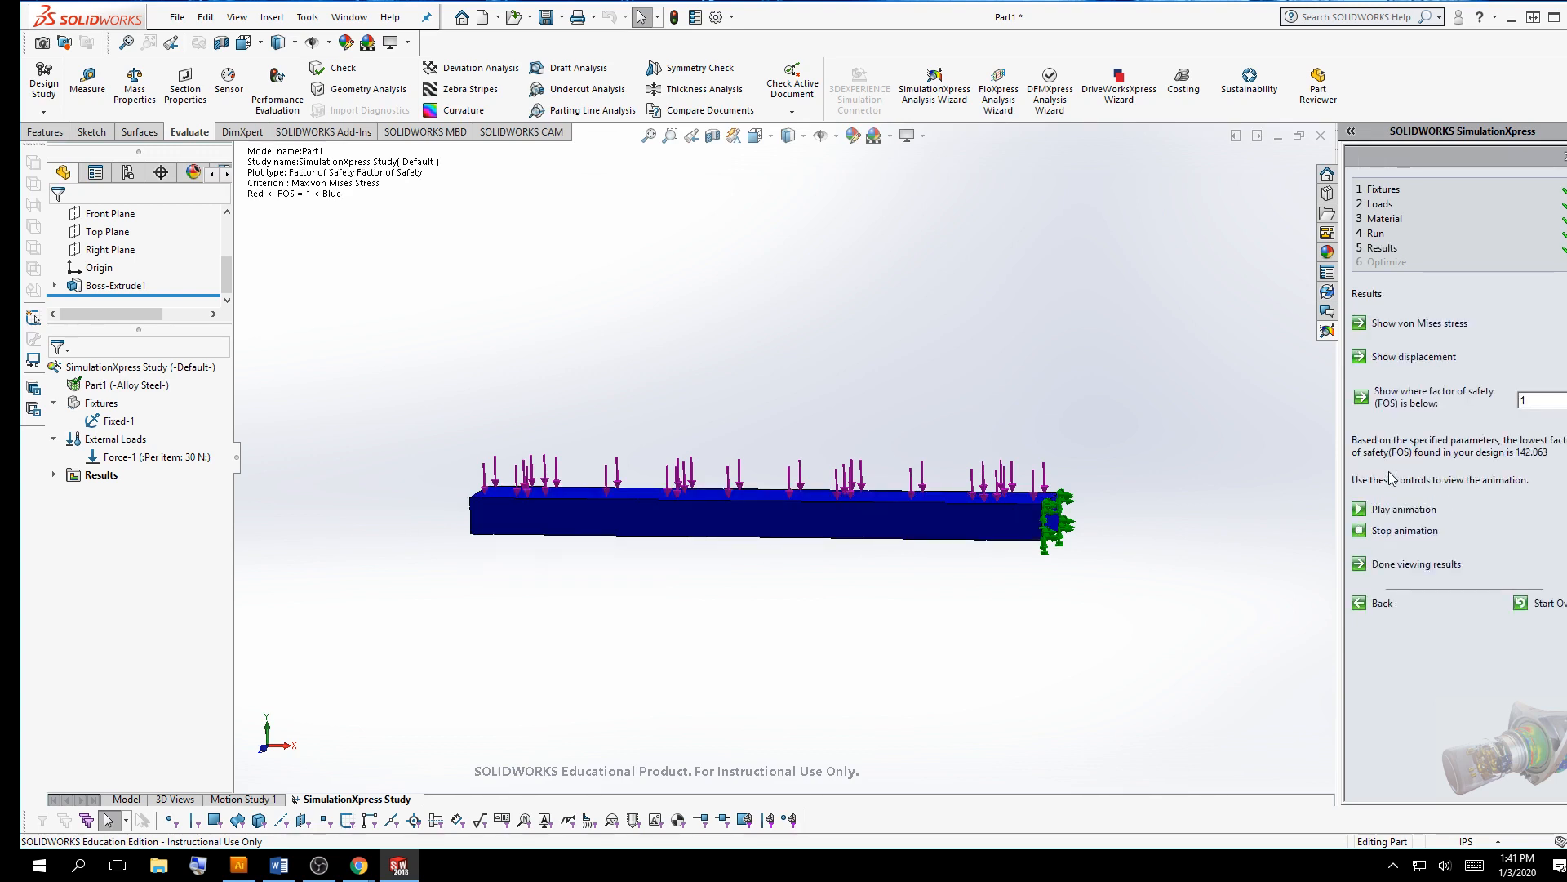
middle_click_drag(1165, 336, 669, 531)
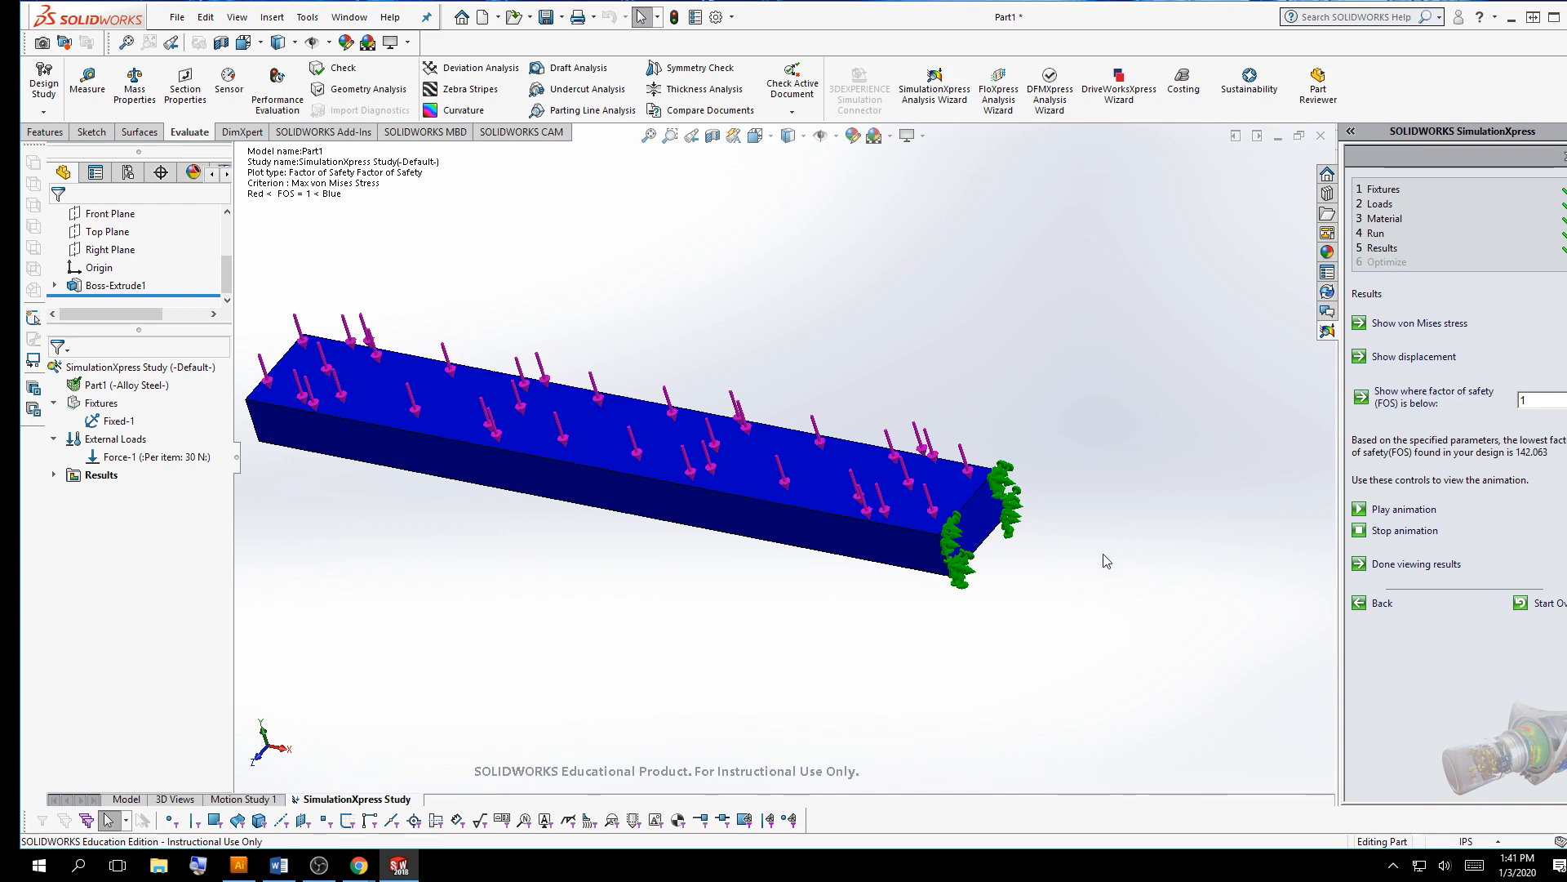
middle_click_drag(1106, 560, 1141, 465)
scroll(1123, 504, "up", 2)
scroll(972, 482, "down", 2)
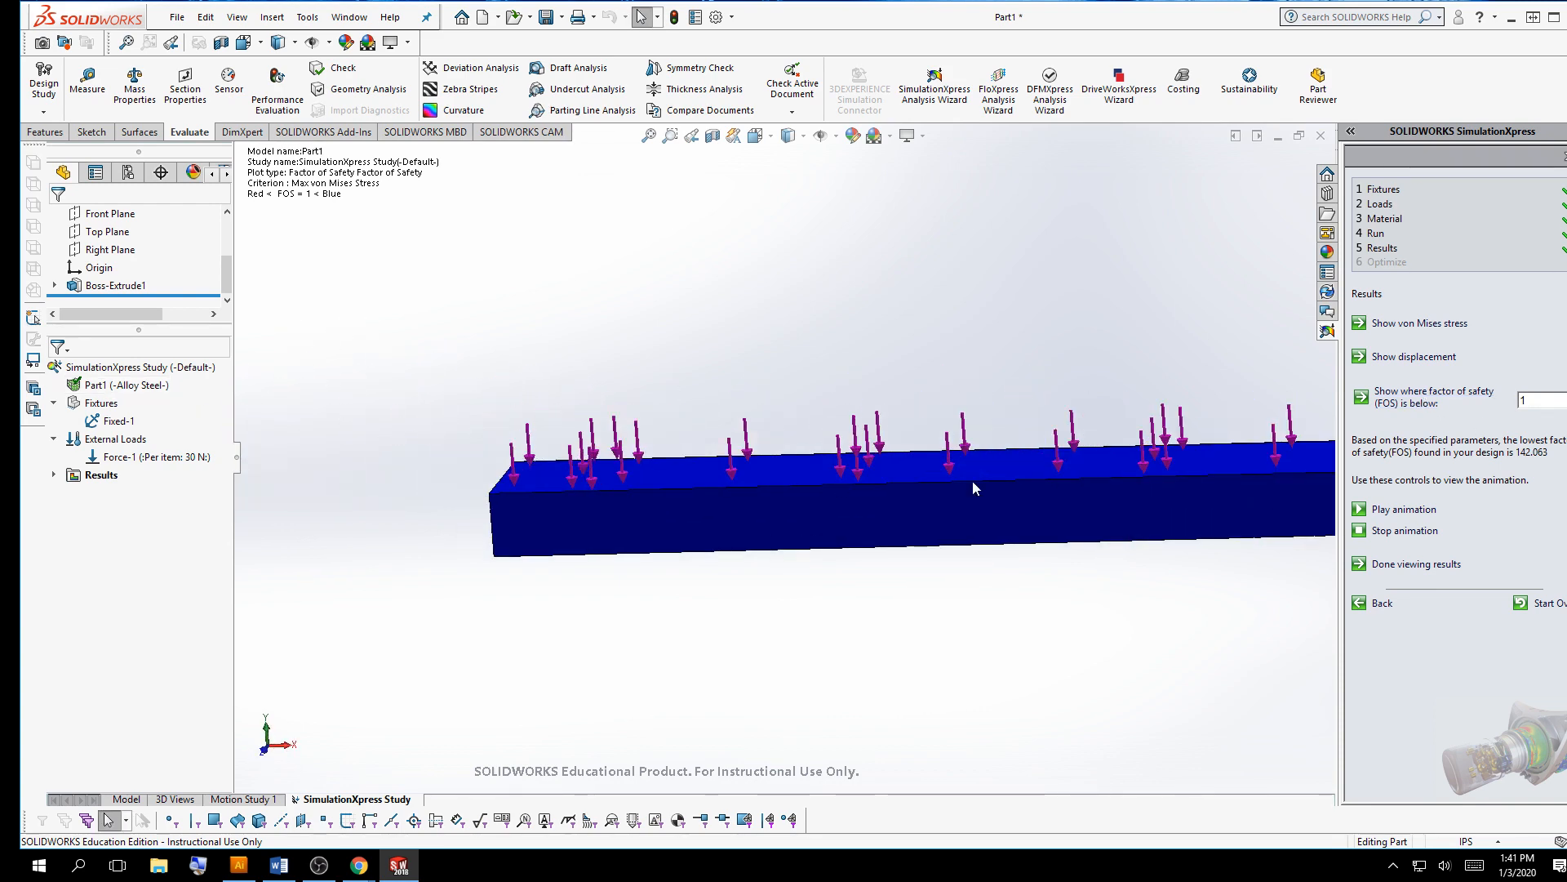
Show the displacement plot and examine it along the bar
left_click(1408, 359)
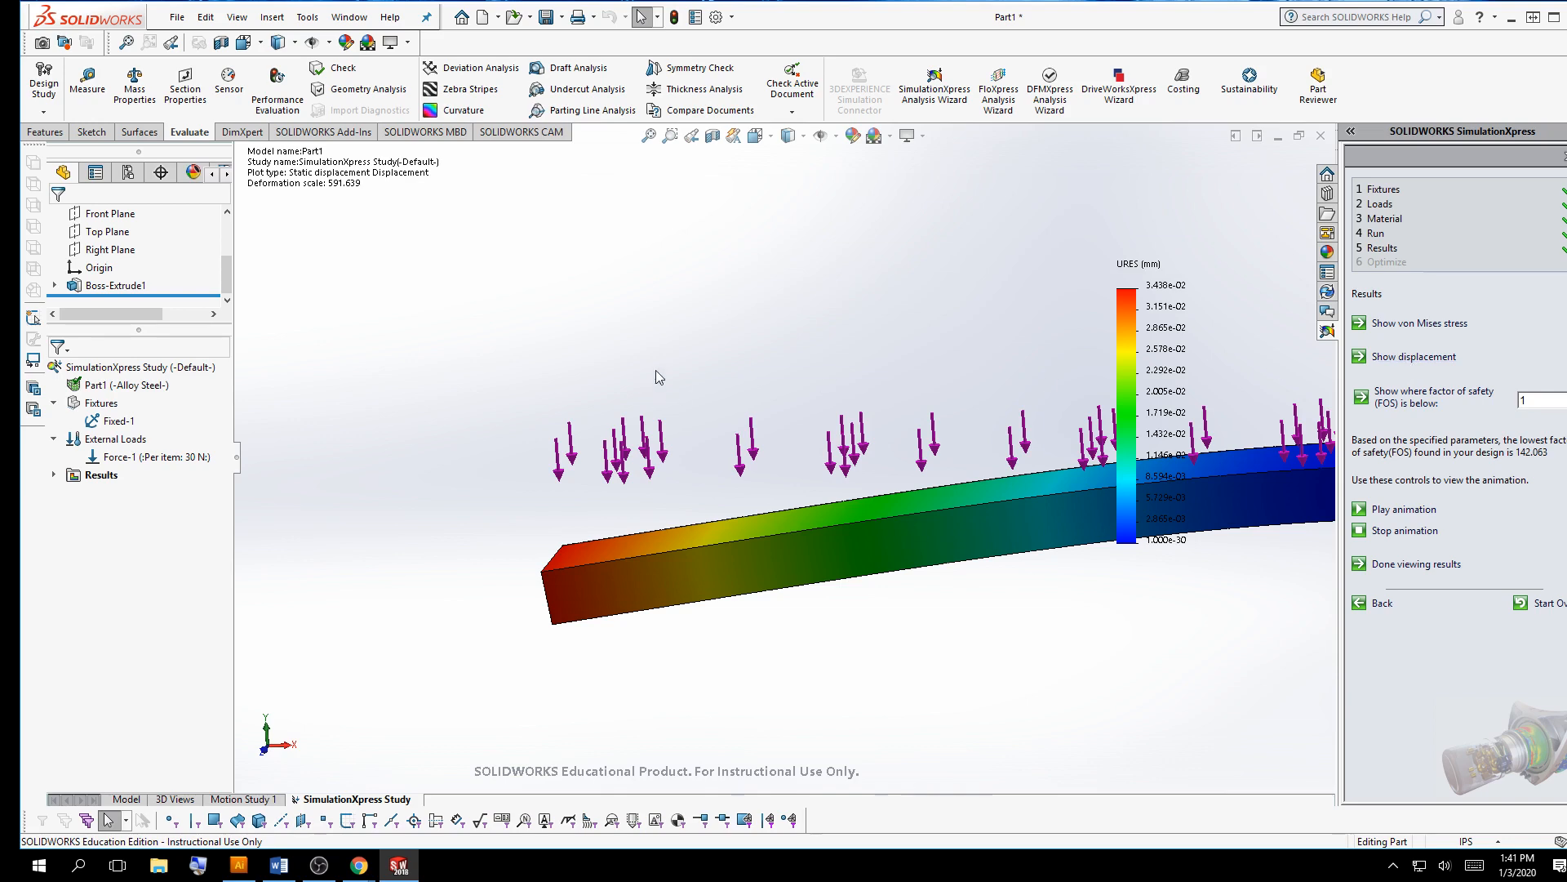
scroll(1102, 555, "down", 3)
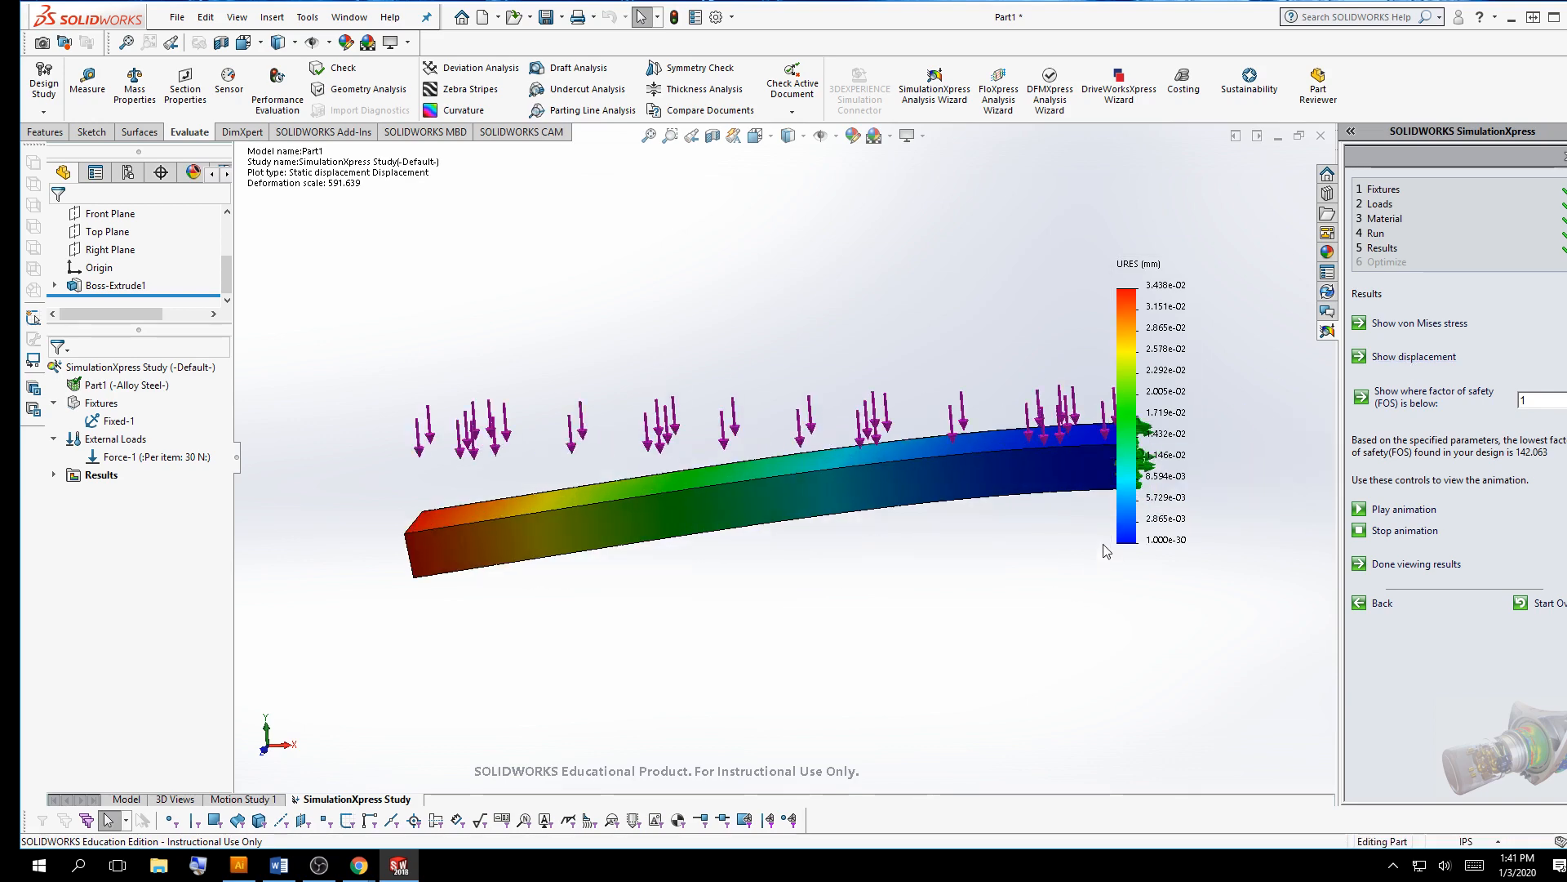
middle_click_drag(1001, 541, 272, 425)
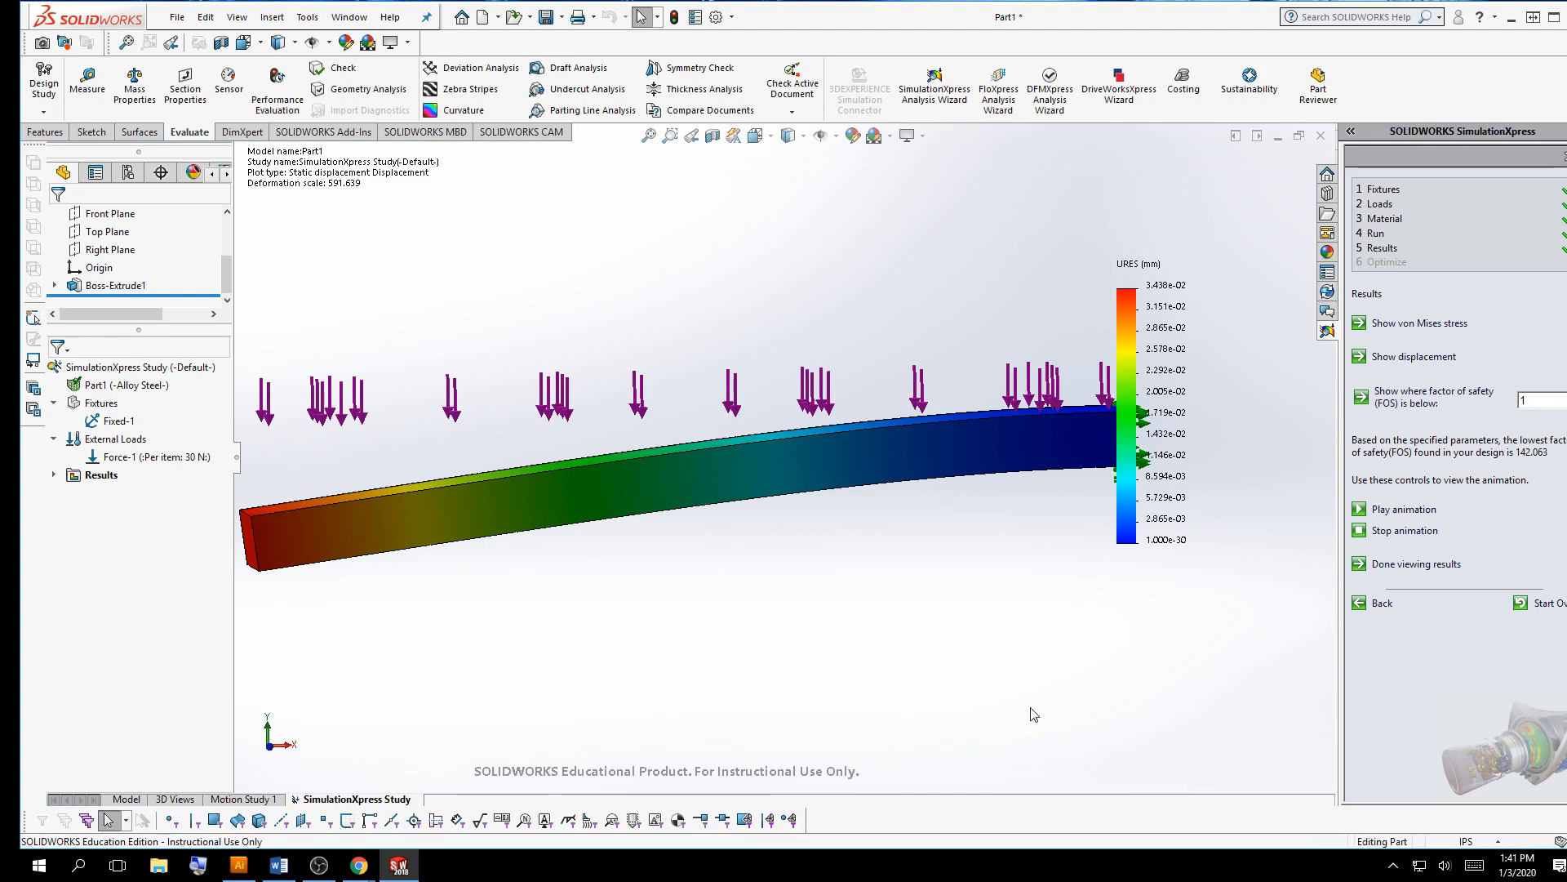
Show the von Mises stress plot and examine it along the bar
left_click(1438, 325)
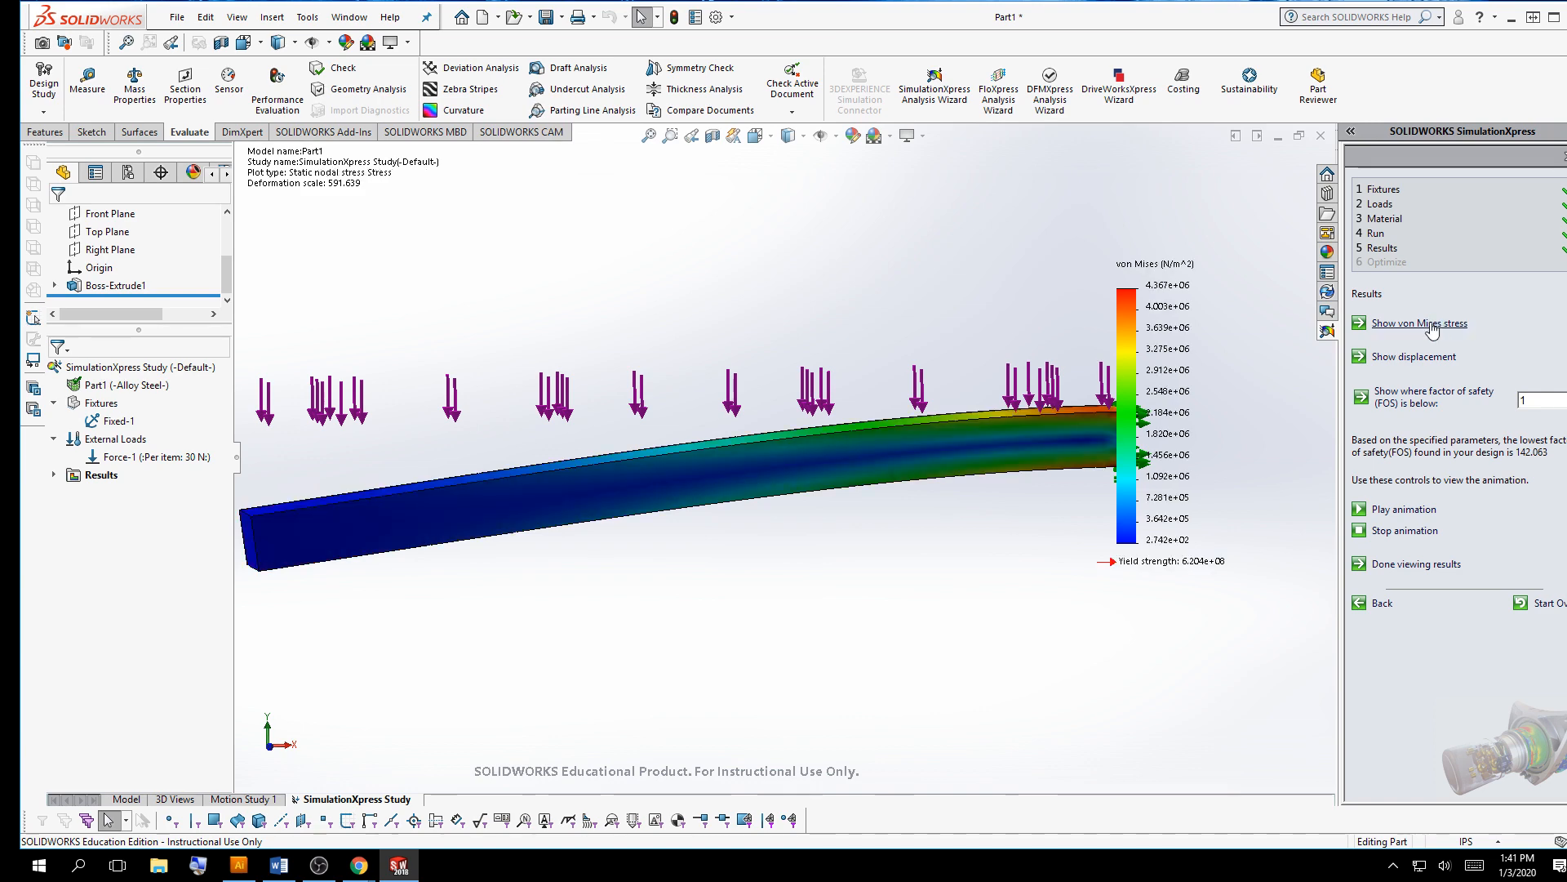
middle_click_drag(658, 279, 694, 301)
middle_click_drag(1062, 497, 843, 471)
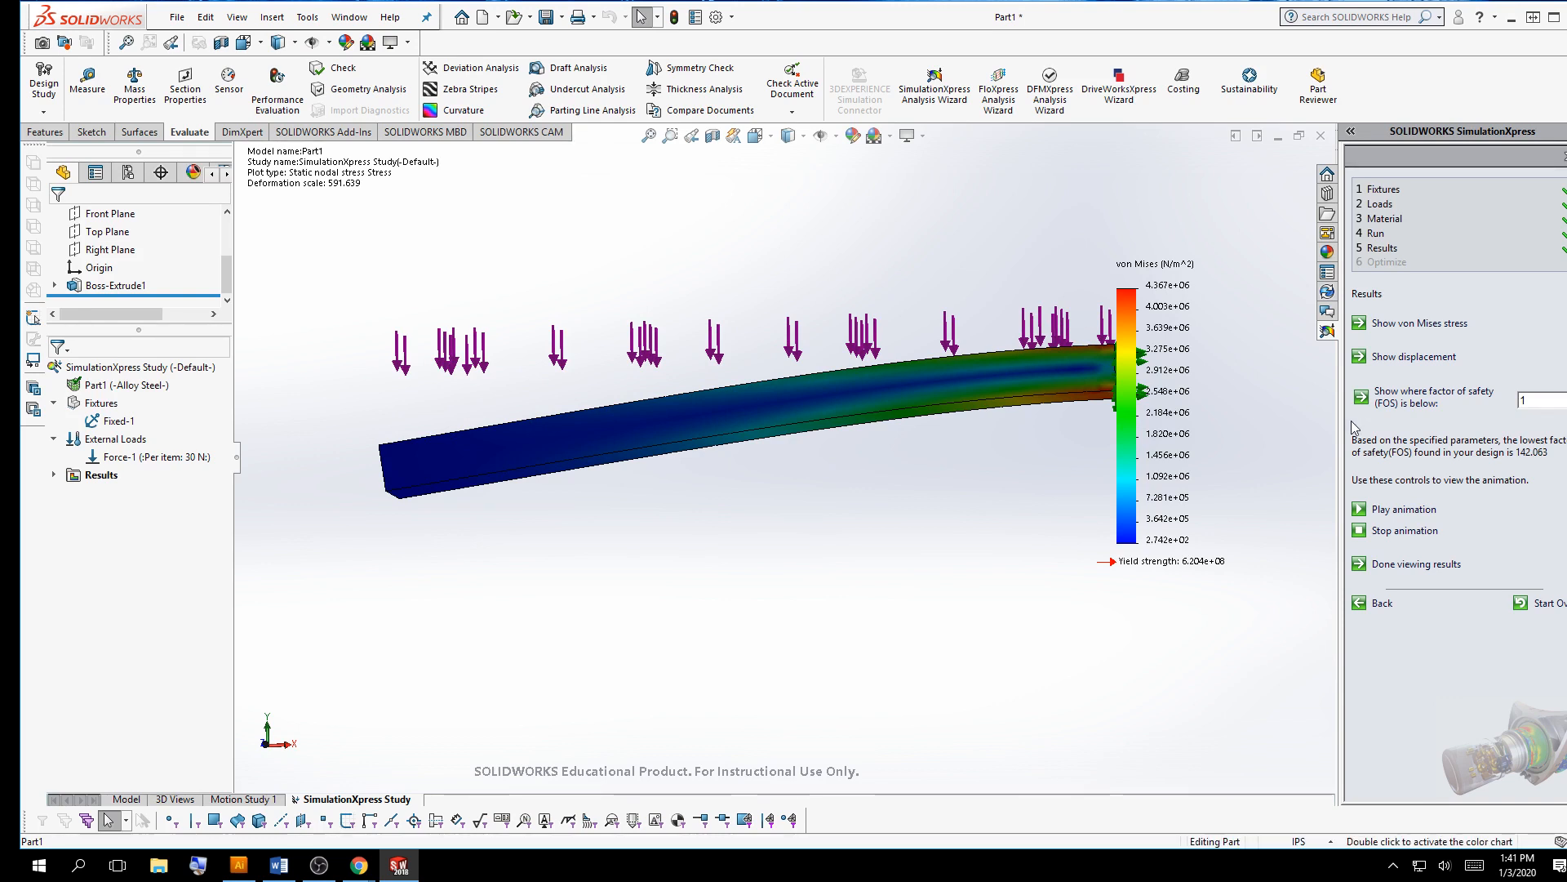
Return to the displacement plot and play, then stop, its animation
left_click(1428, 359)
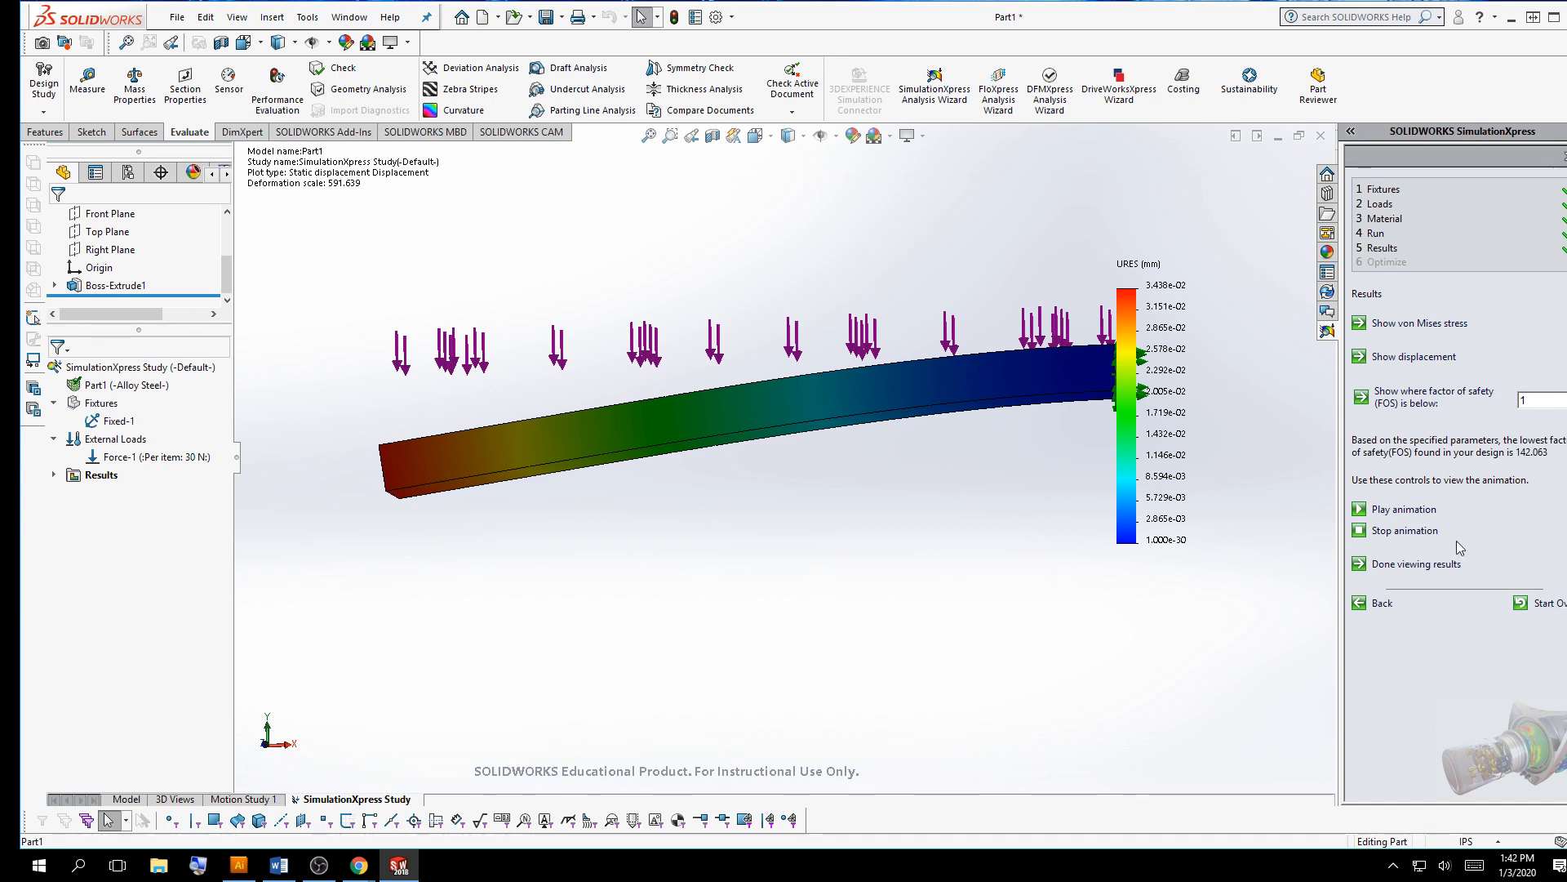
left_click(1397, 509)
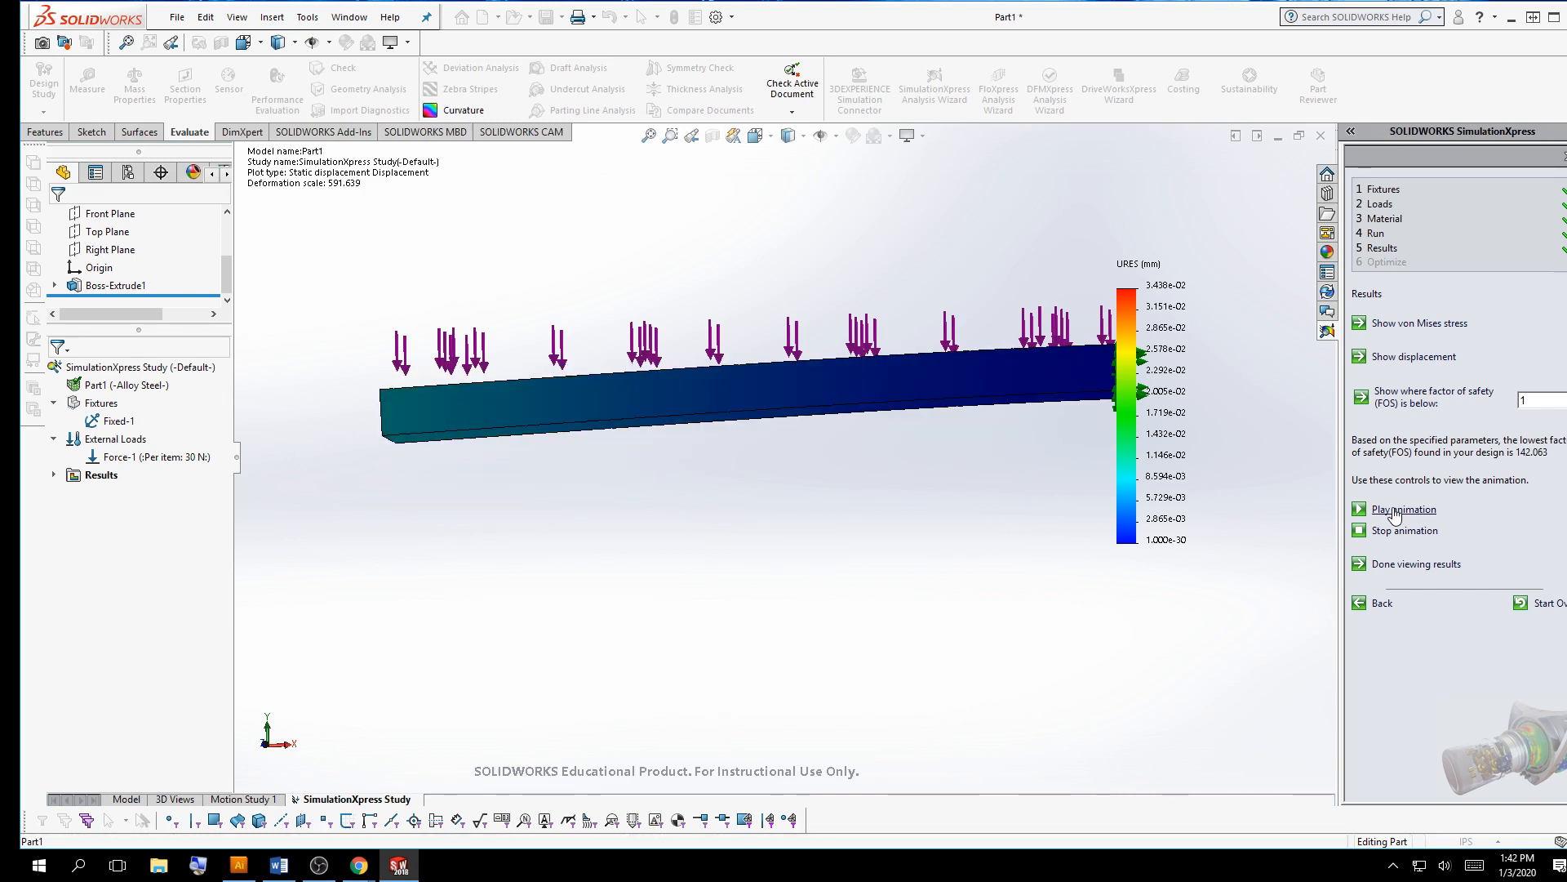
left_click(1397, 532)
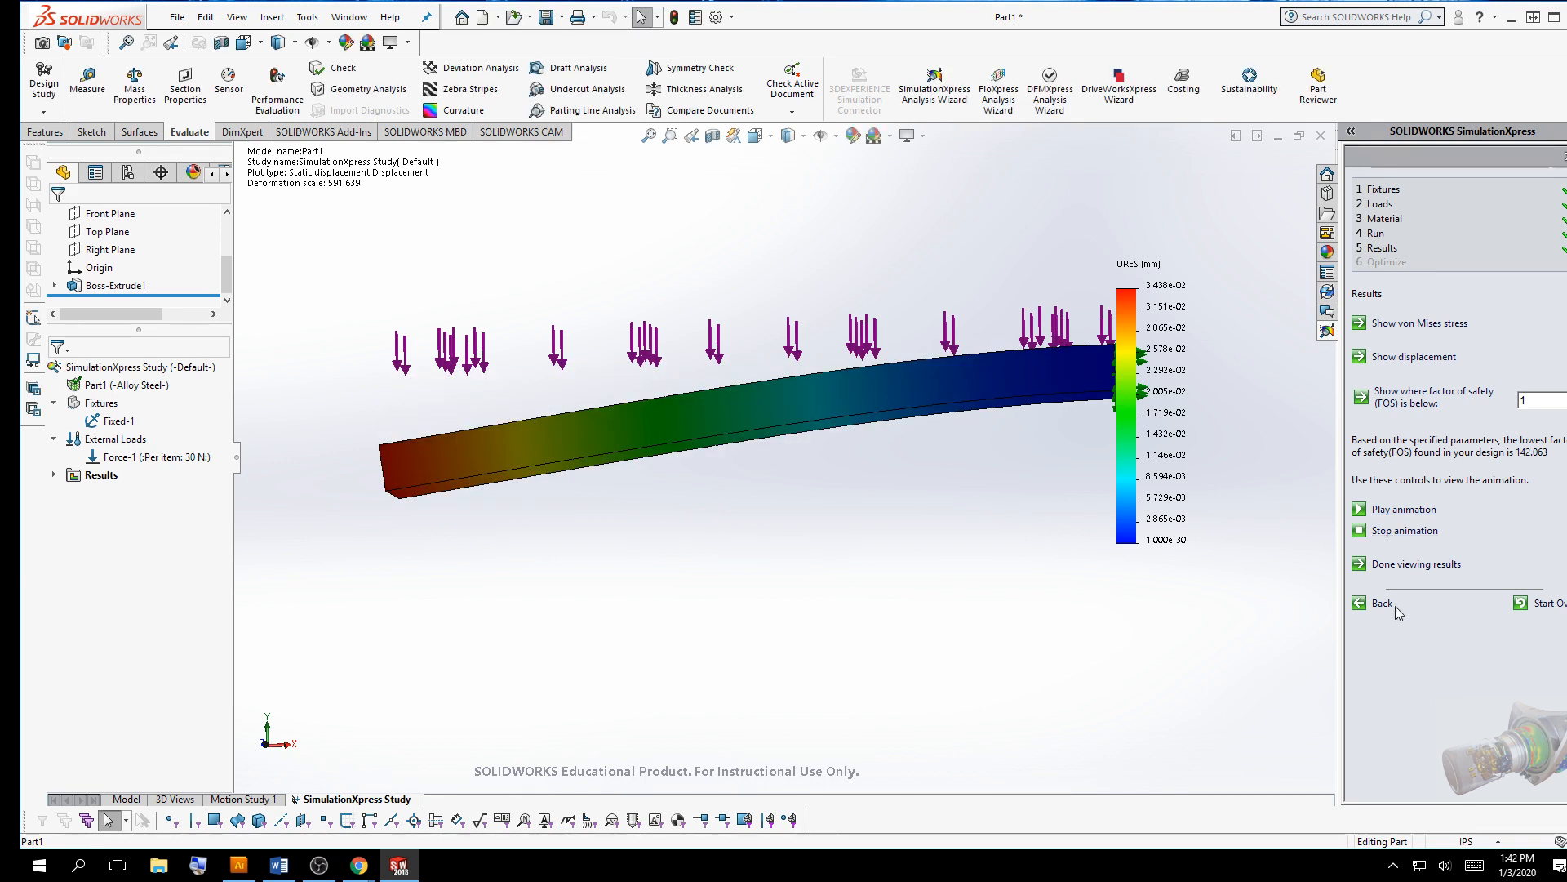
Finish viewing the results and open the report settings for generating a simulation report
left_click(1393, 564)
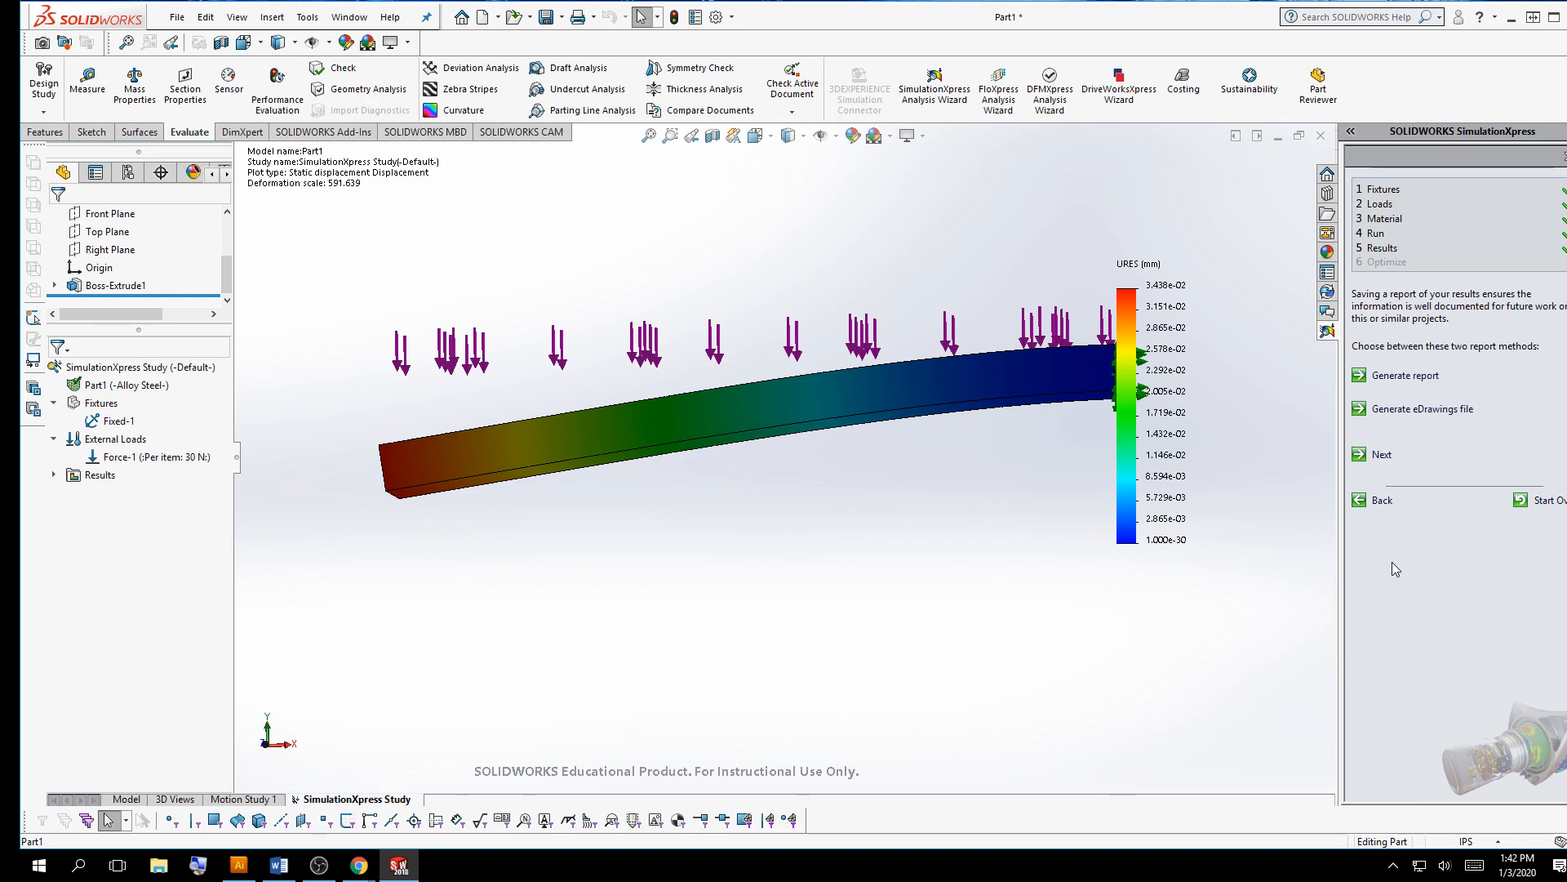
left_click(1403, 377)
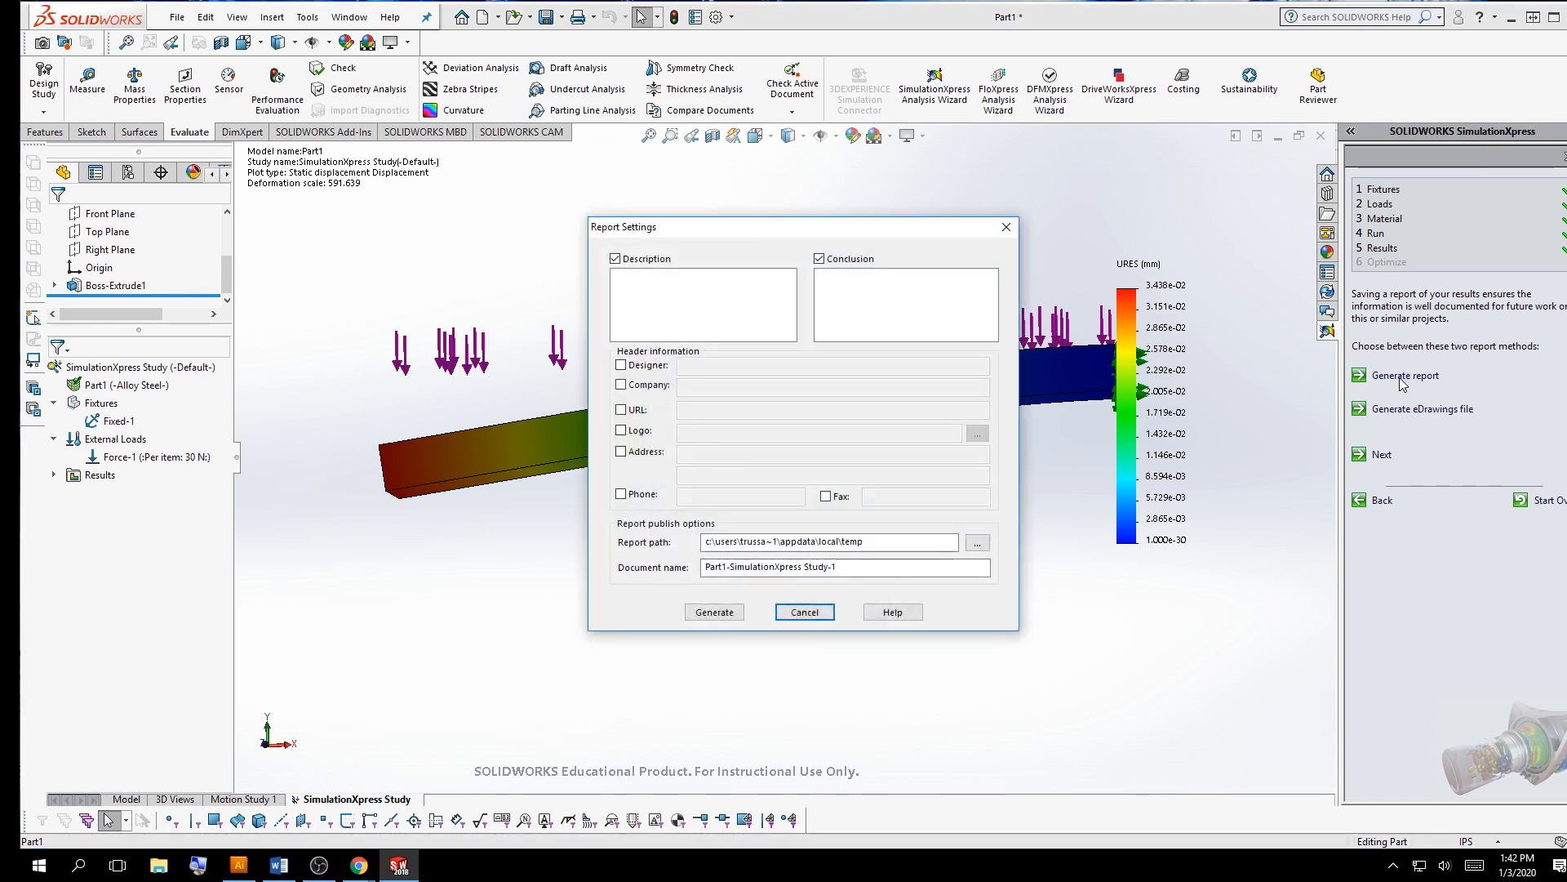
left_click(621, 365)
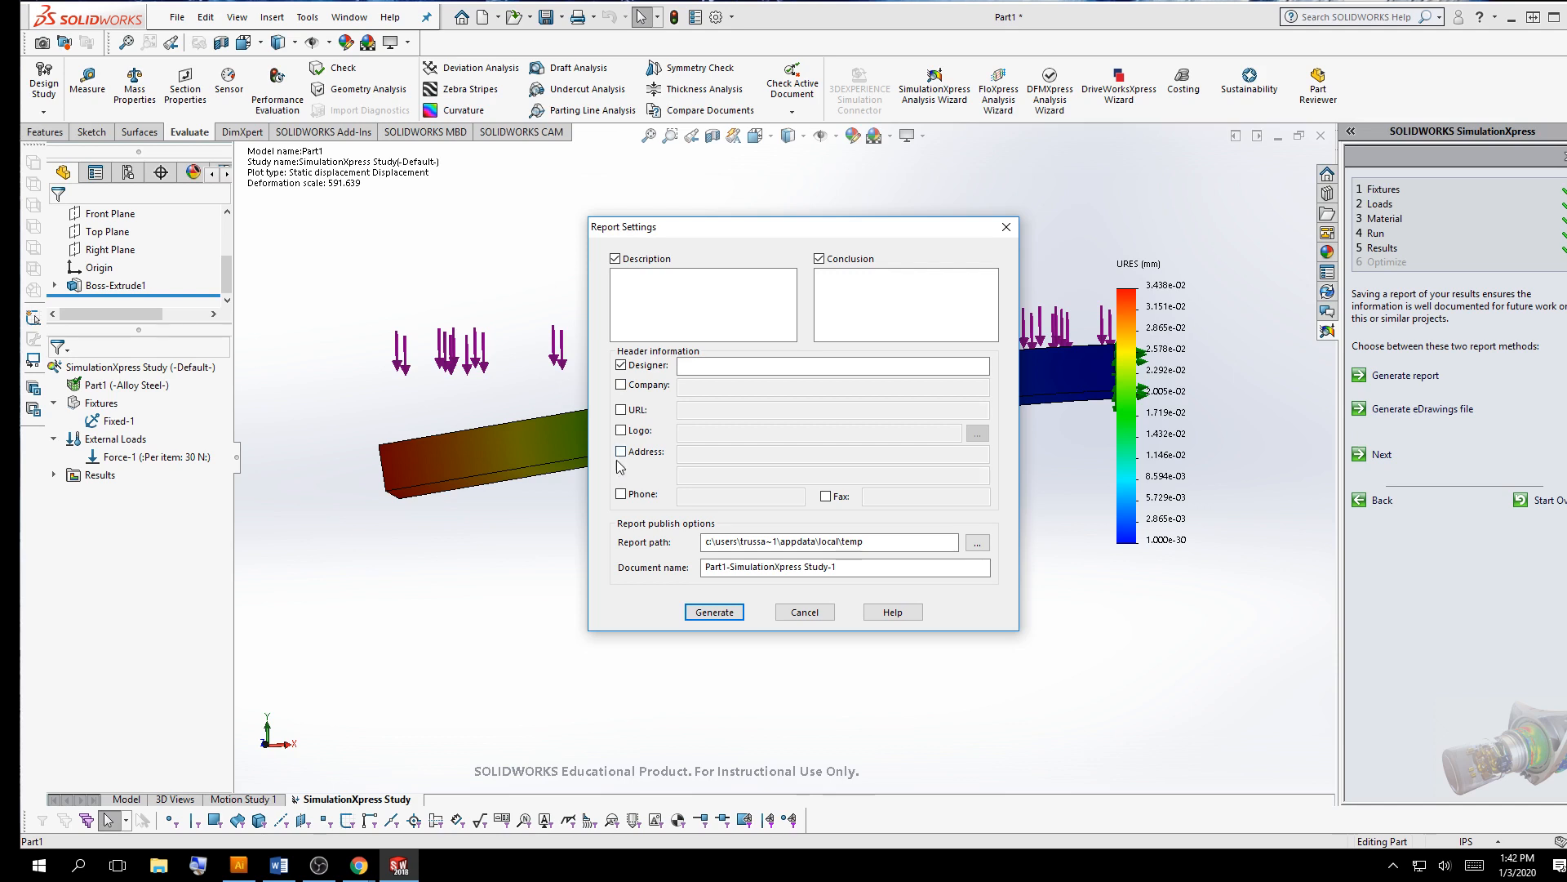
left_click(620, 365)
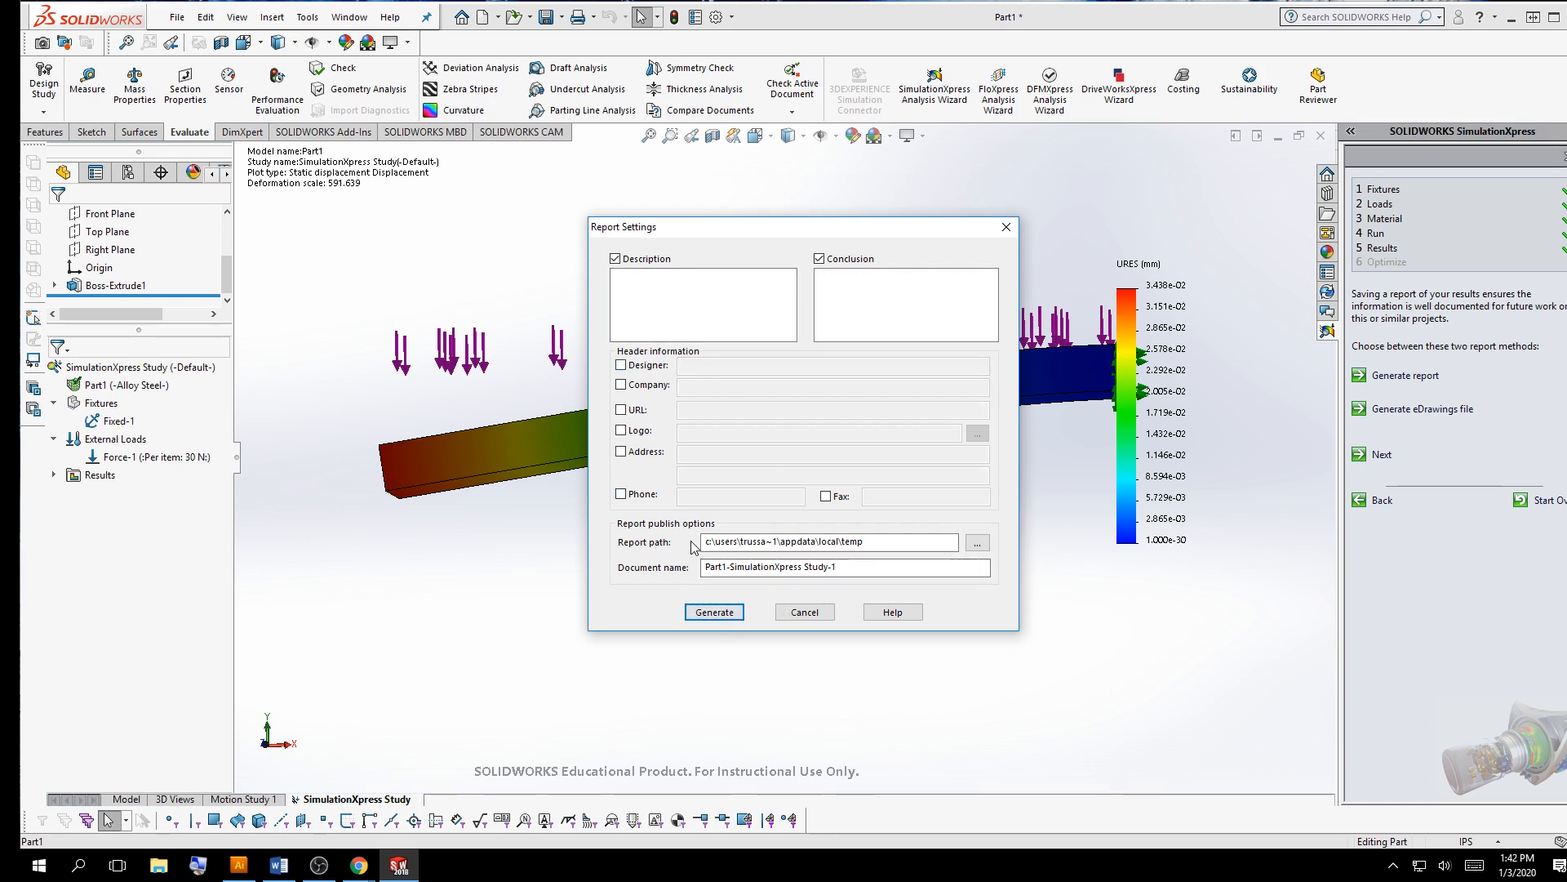
Choose the Desktop as the report path, entering and copying the name steel_bar-FEA-Report in the folder box
left_click(976, 543)
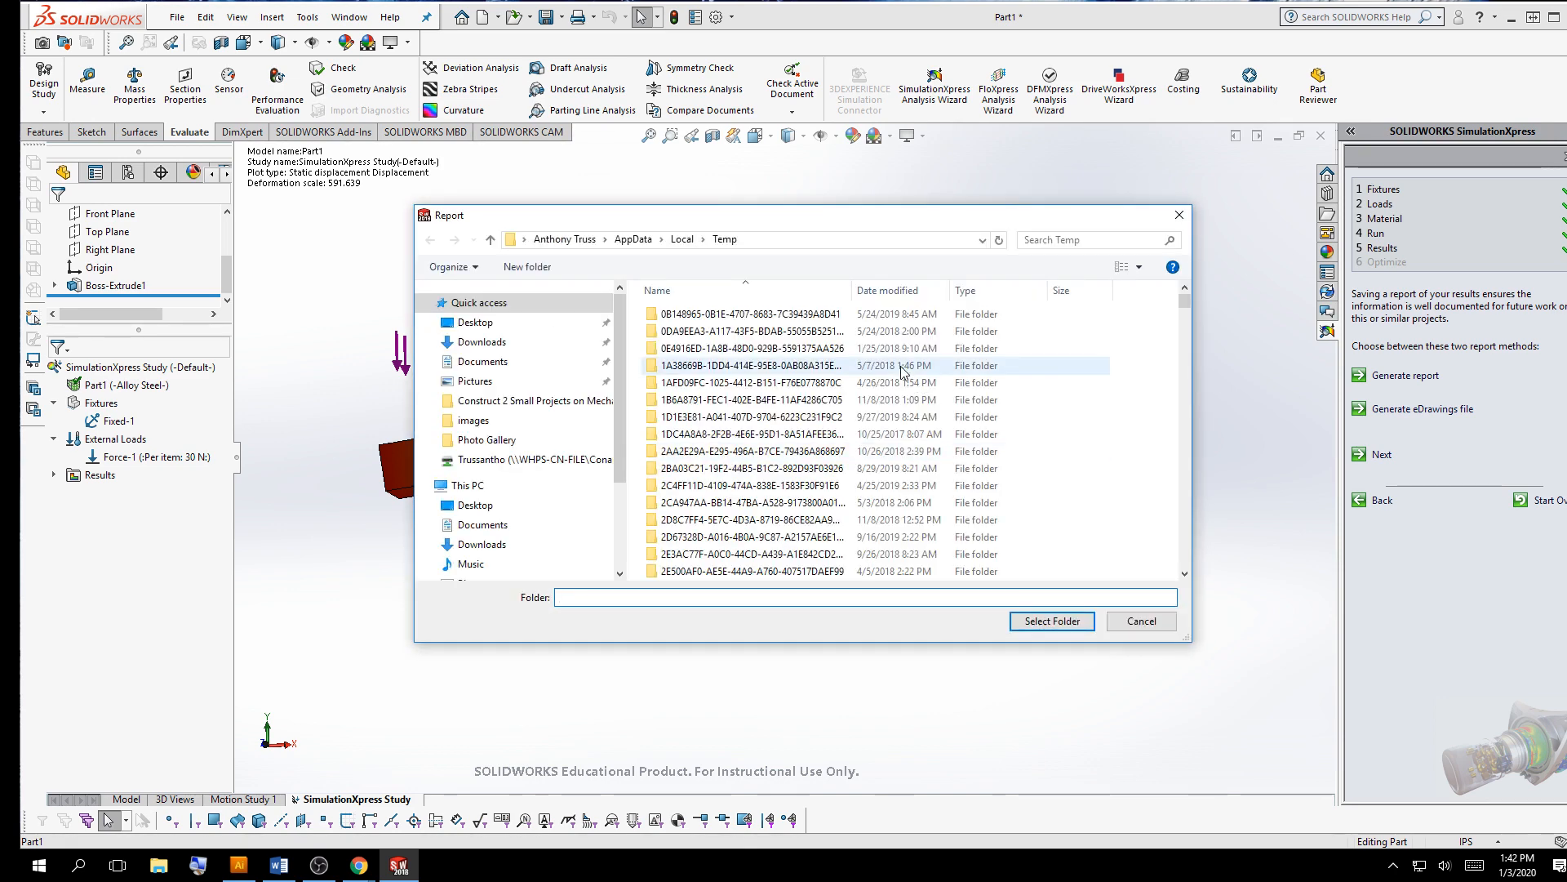
left_click(475, 321)
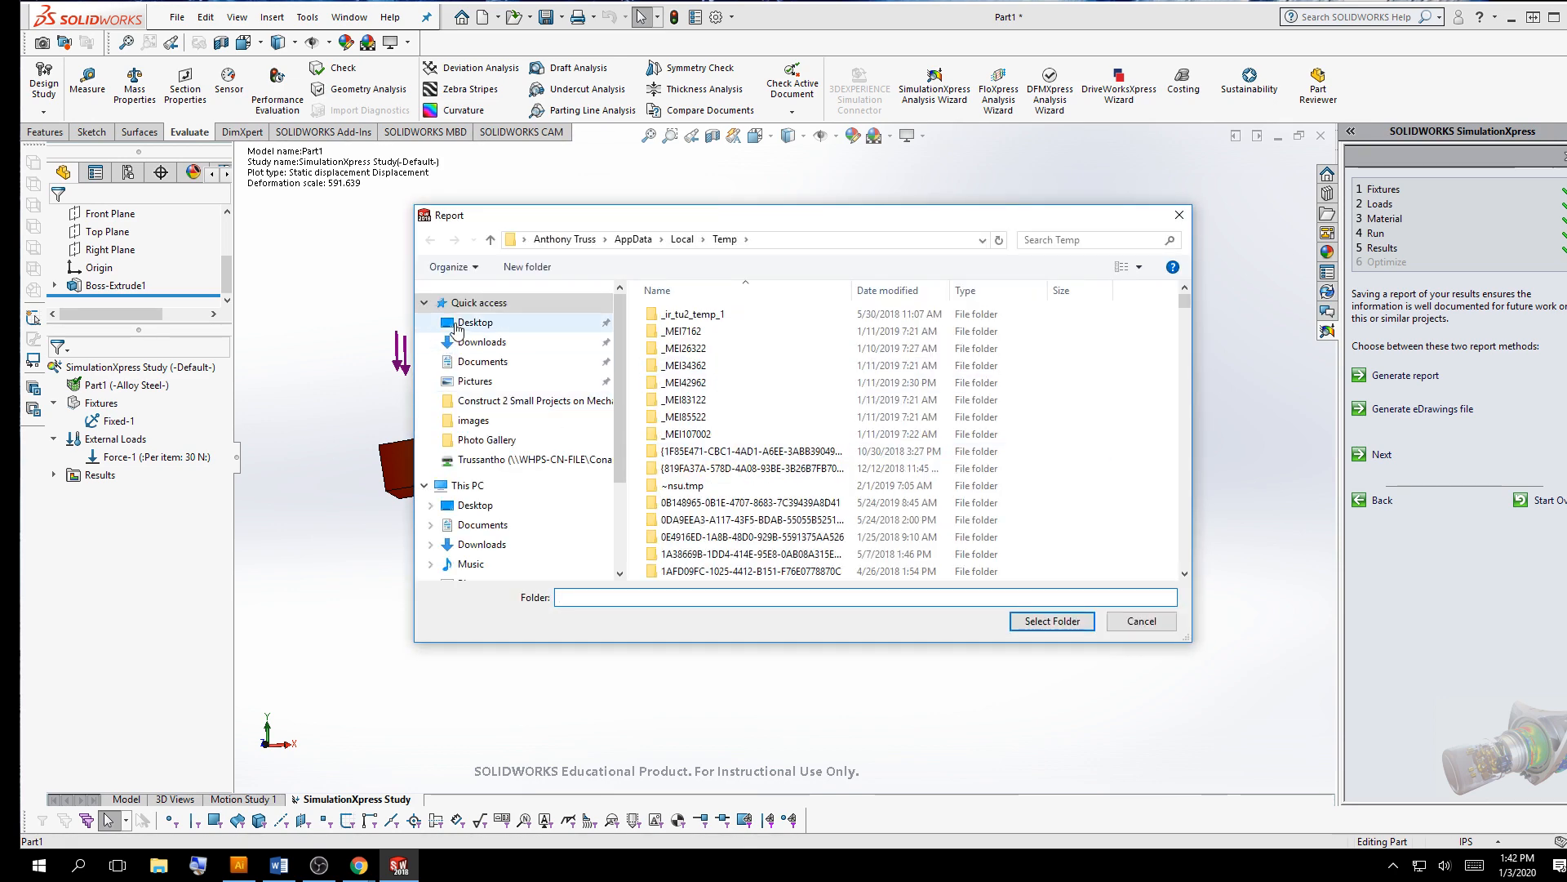
left_click(606, 597)
type("ste")
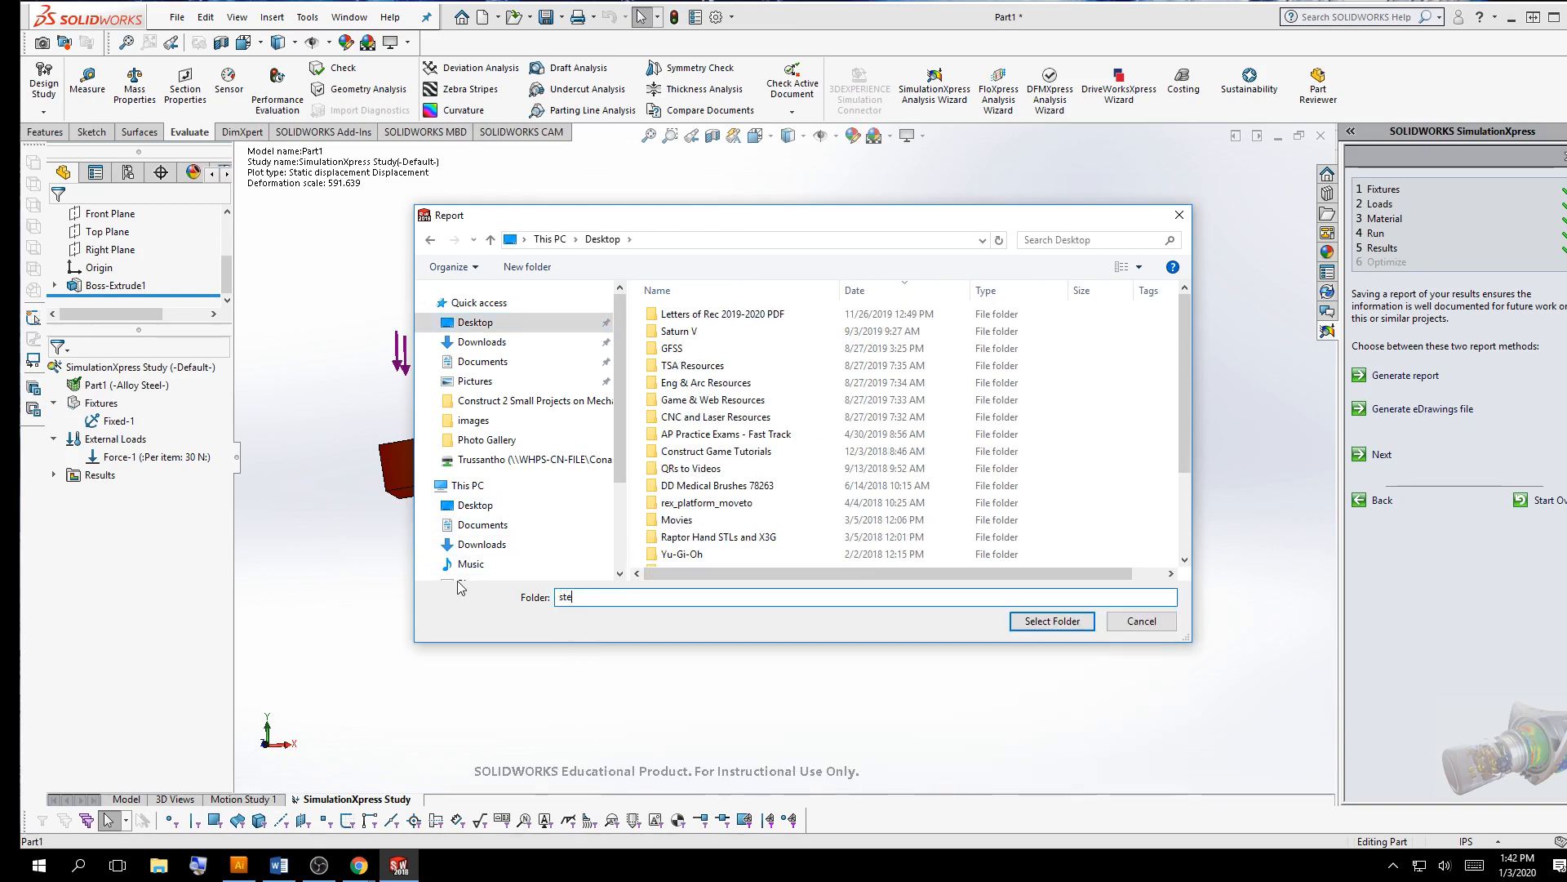
type("el_bar-FEA-Report")
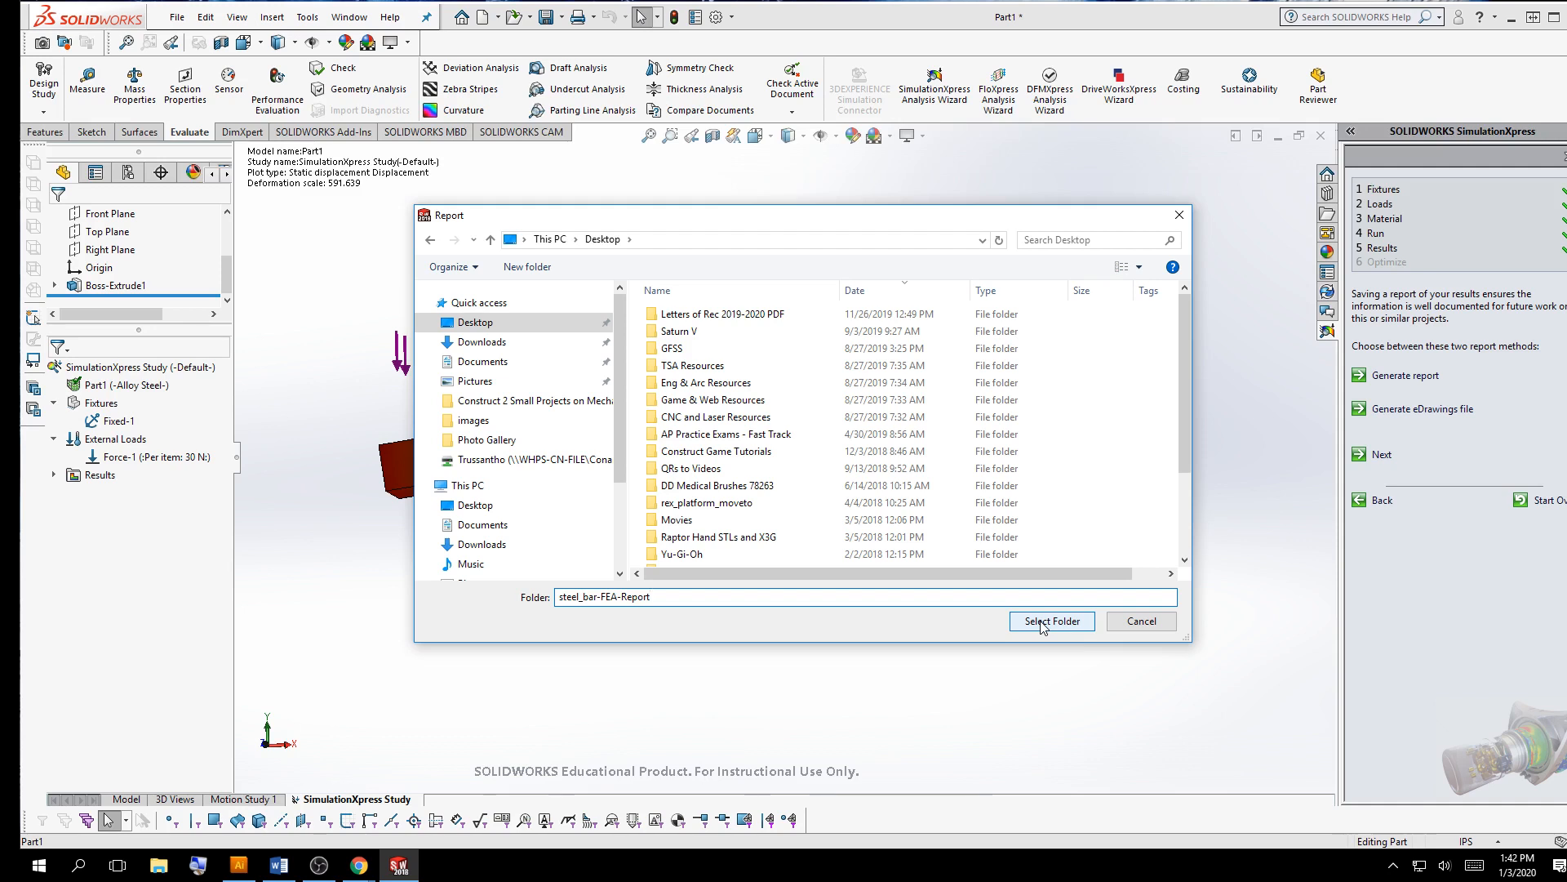
double_click(600, 596)
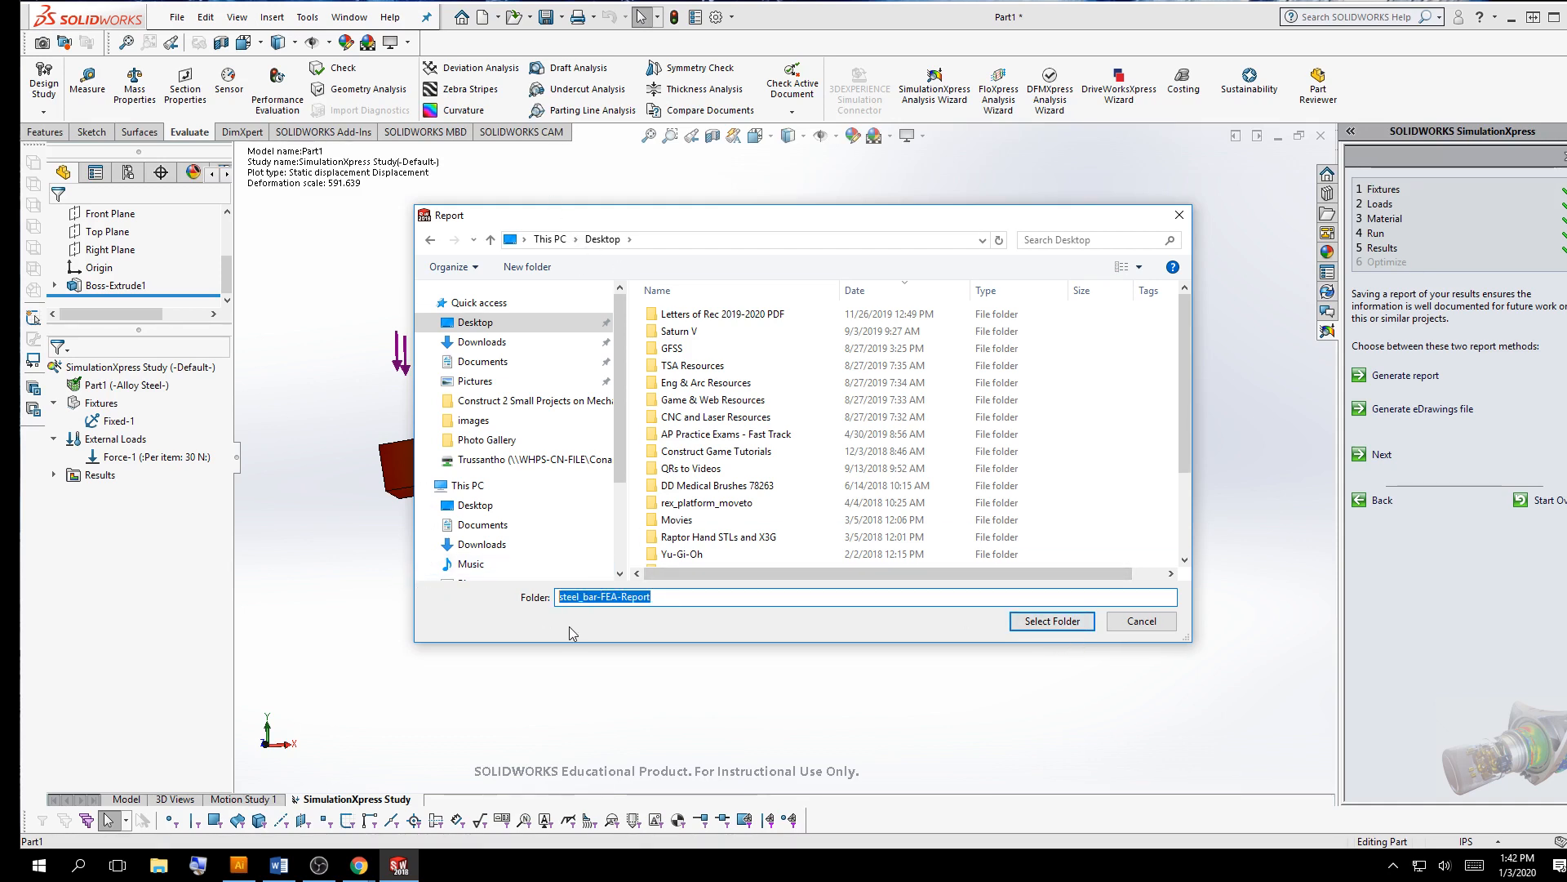
left_click(1052, 621)
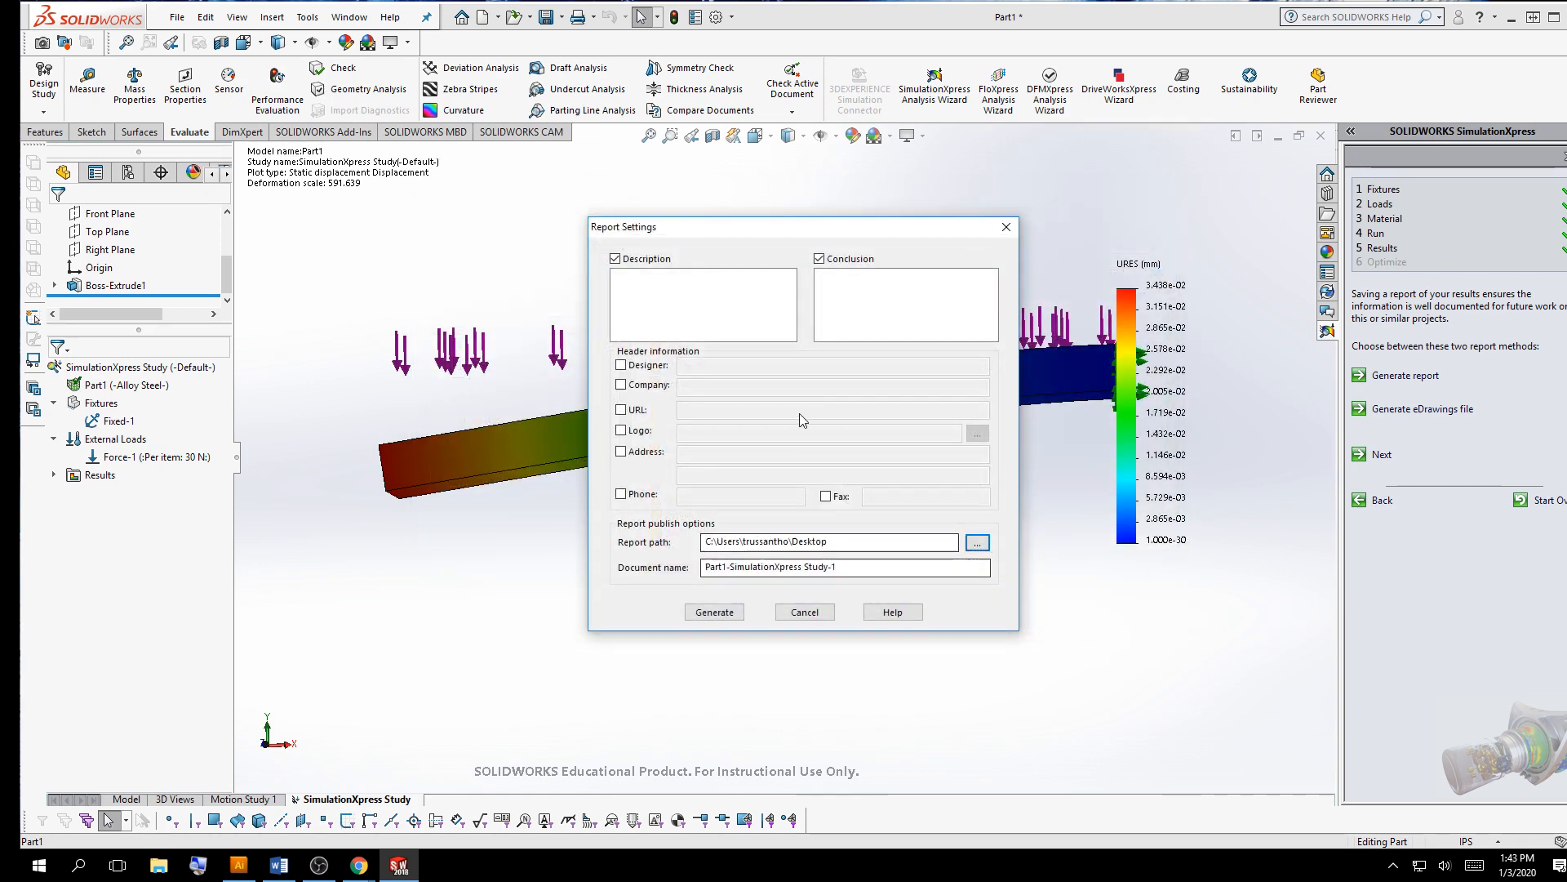
Name the report document steel_bar-FEA-Report and generate the report
key("Tab")
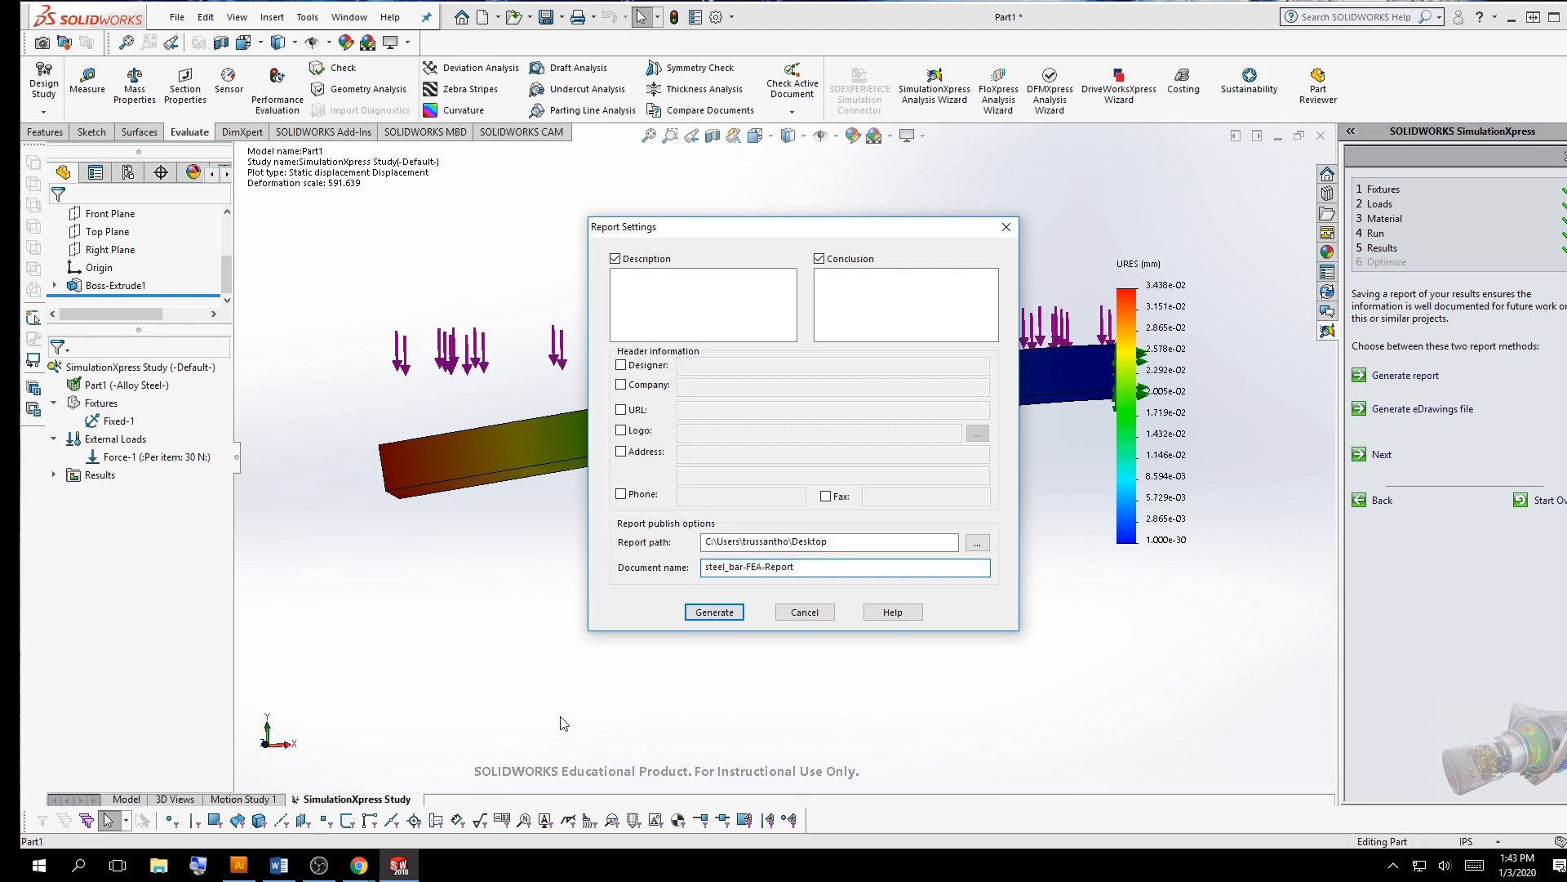
left_click(758, 541)
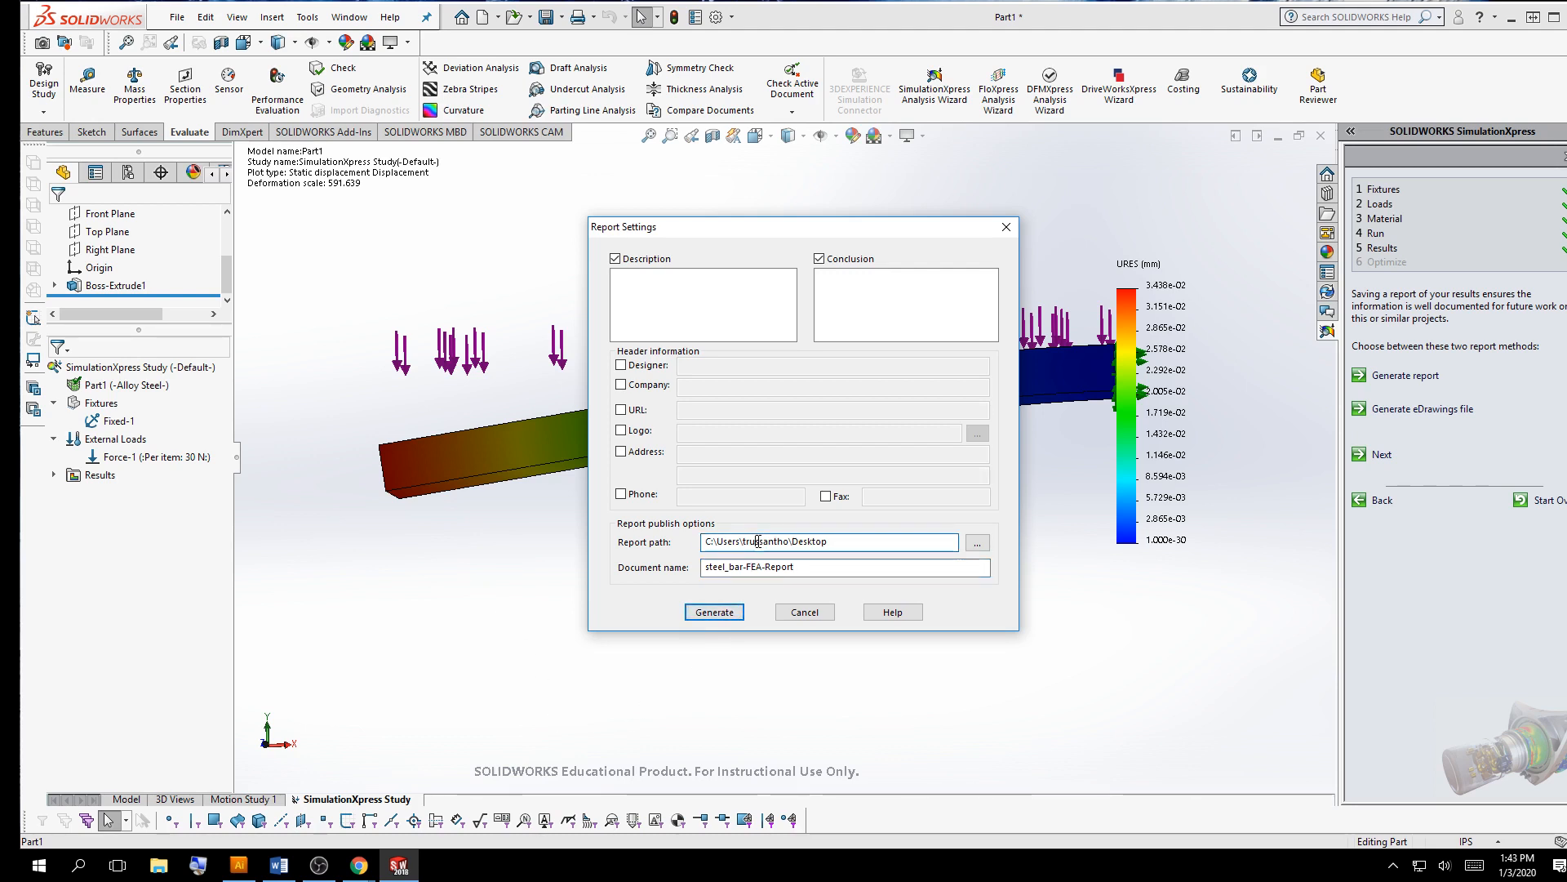
left_click(715, 612)
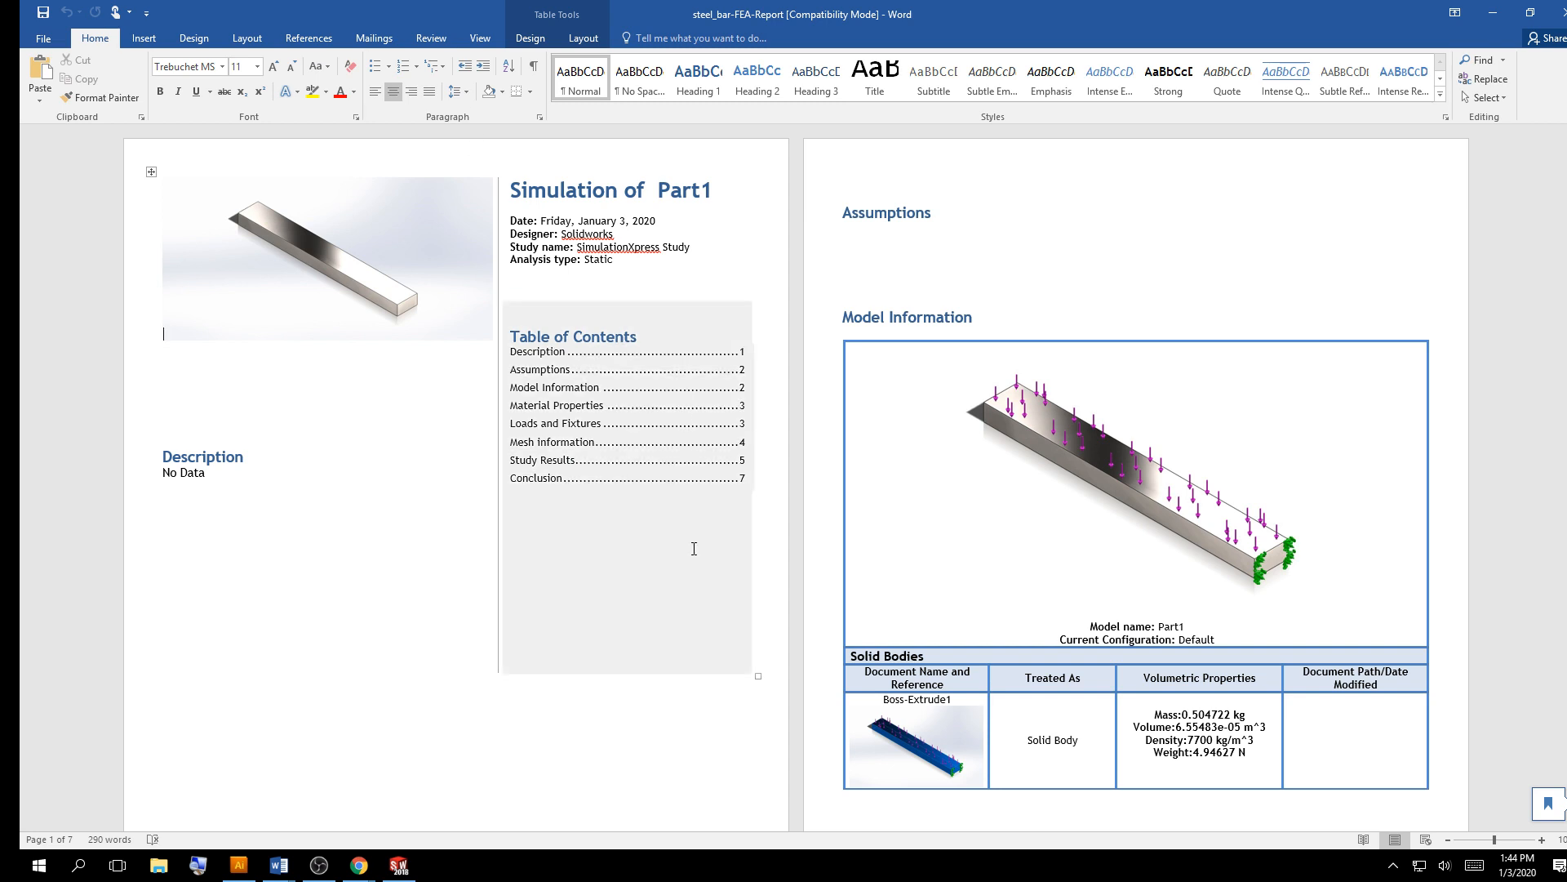
Scroll through the generated report to review its model, material, loads, mesh and study results sections
scroll(694, 548, "down", 3)
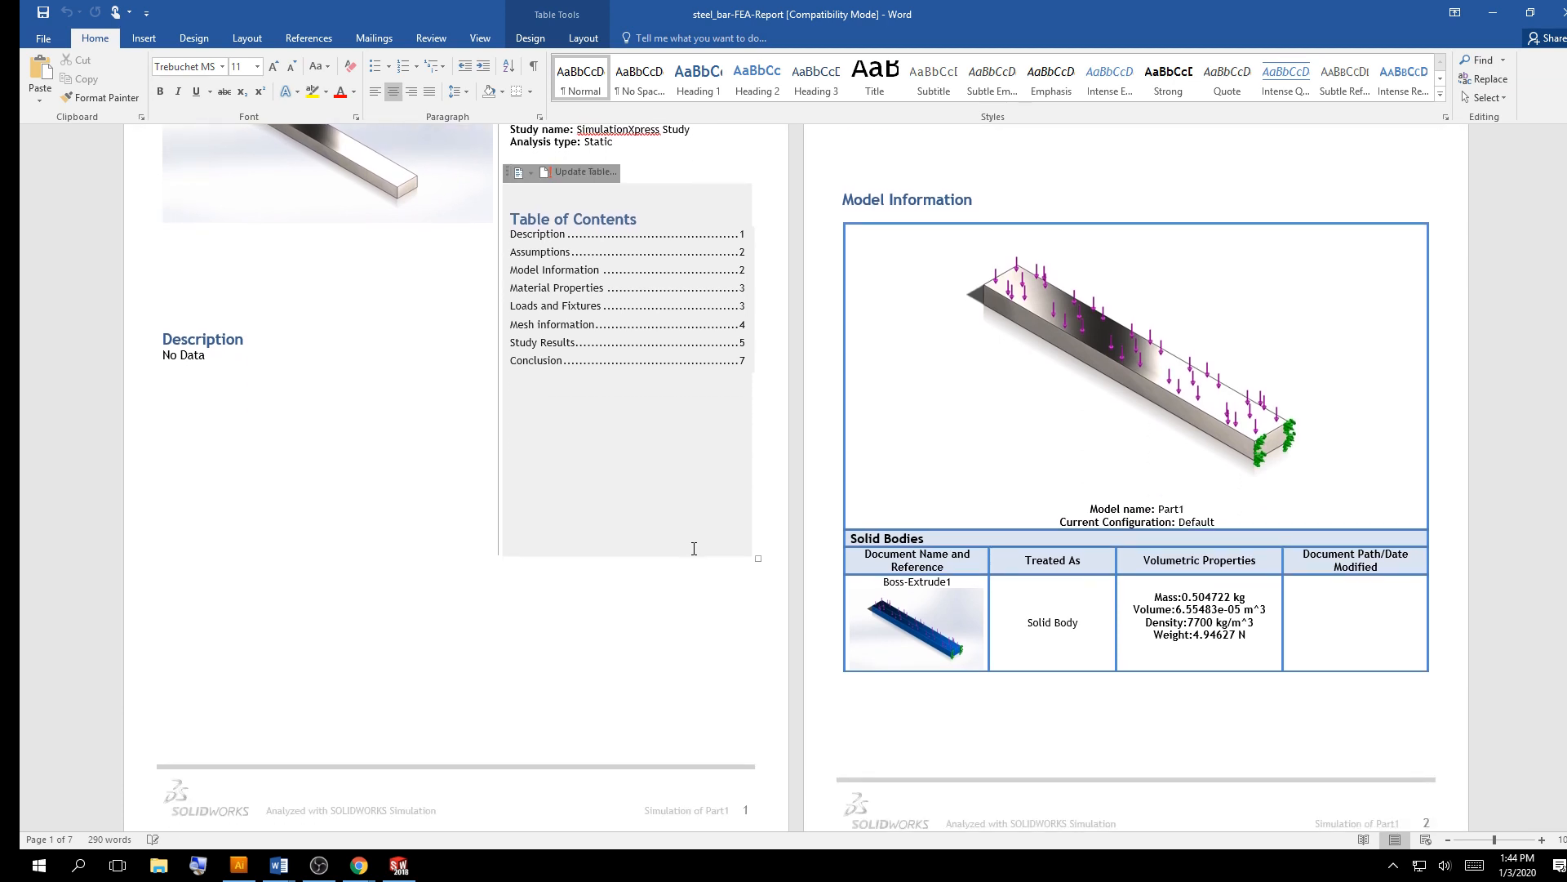
scroll(1058, 435, "down", 4)
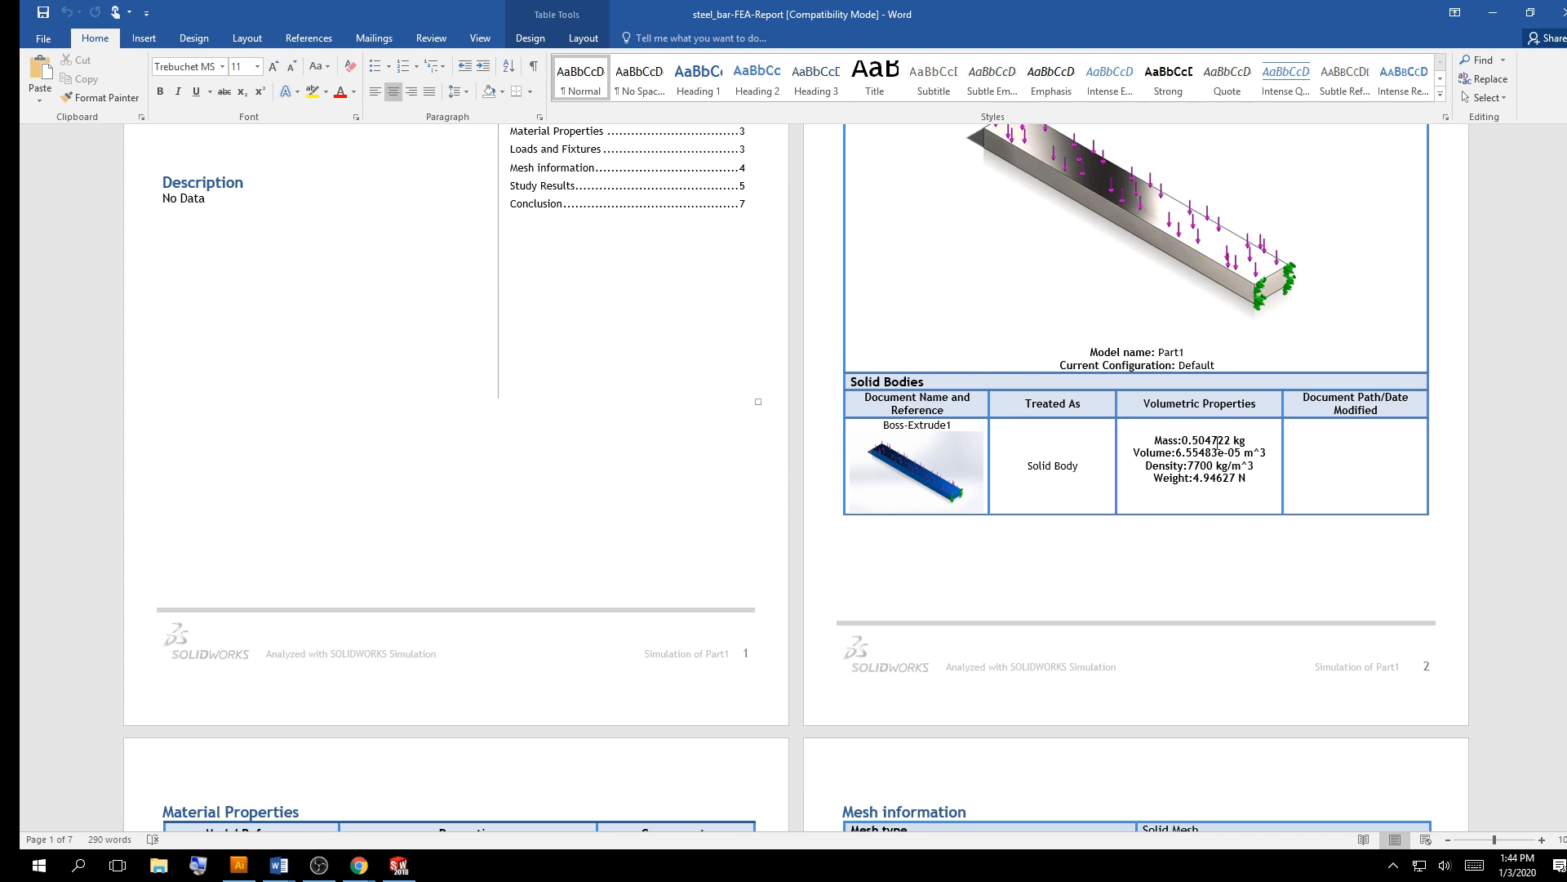
scroll(1206, 478, "down", 15)
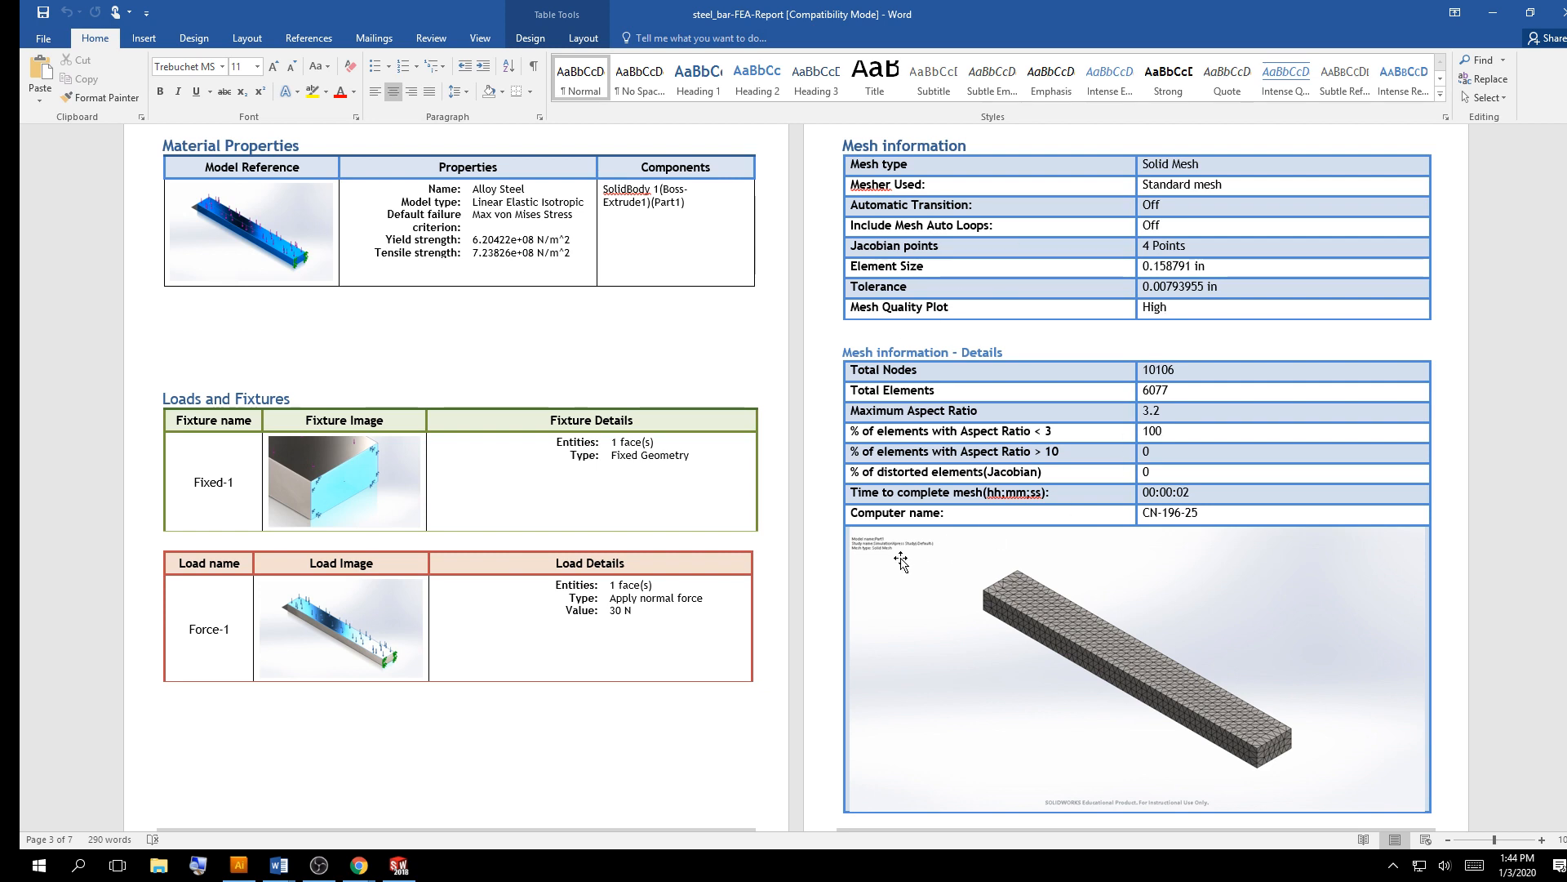
scroll(900, 562, "down", 3)
scroll(931, 549, "up", 2)
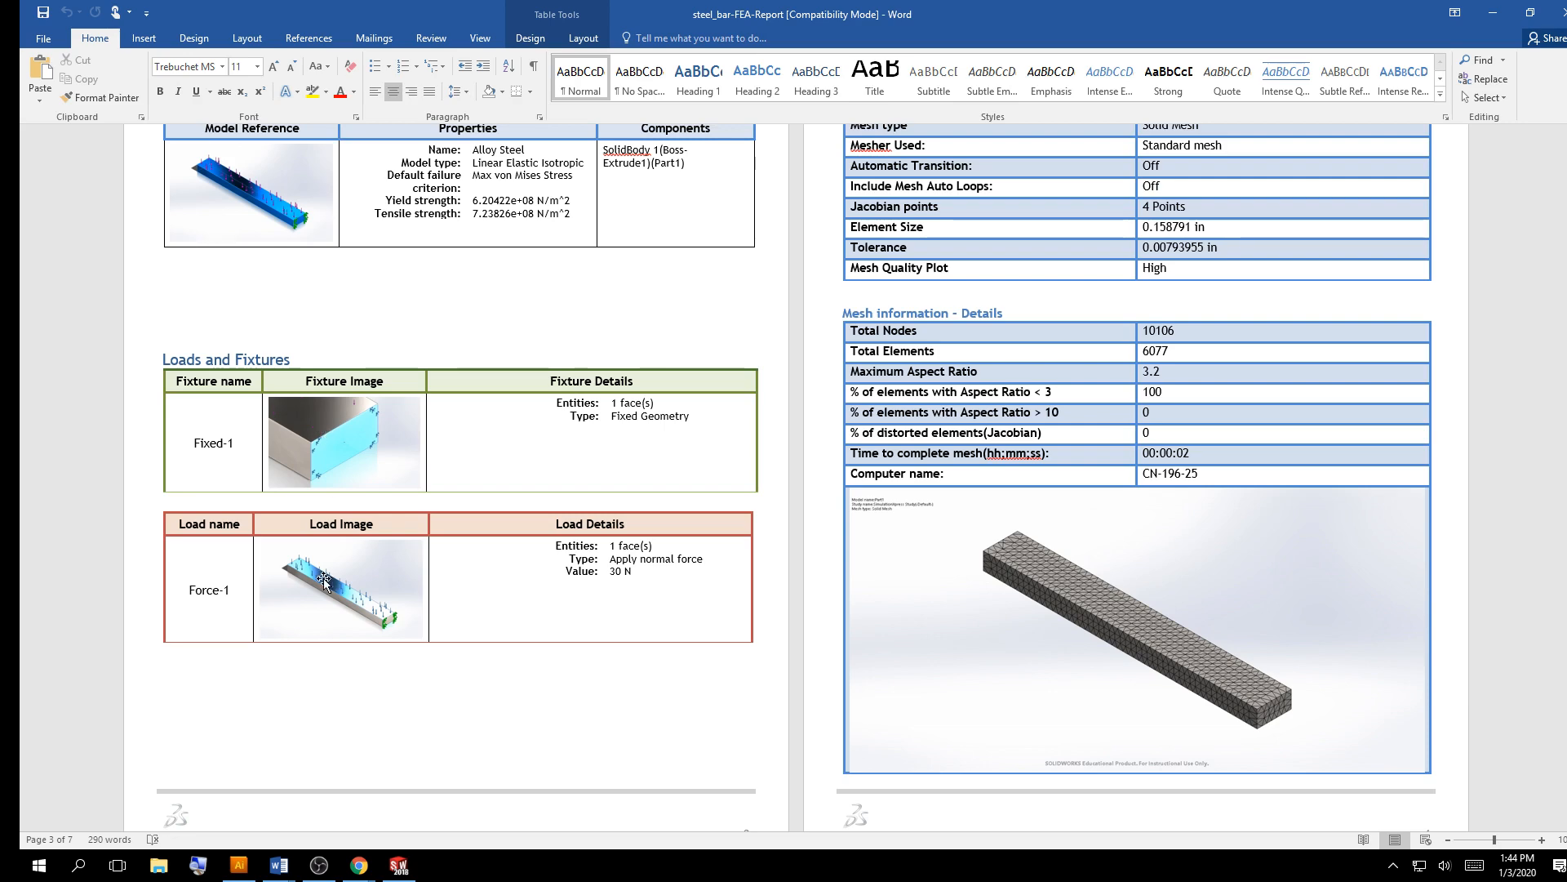
scroll(605, 565, "down", 6)
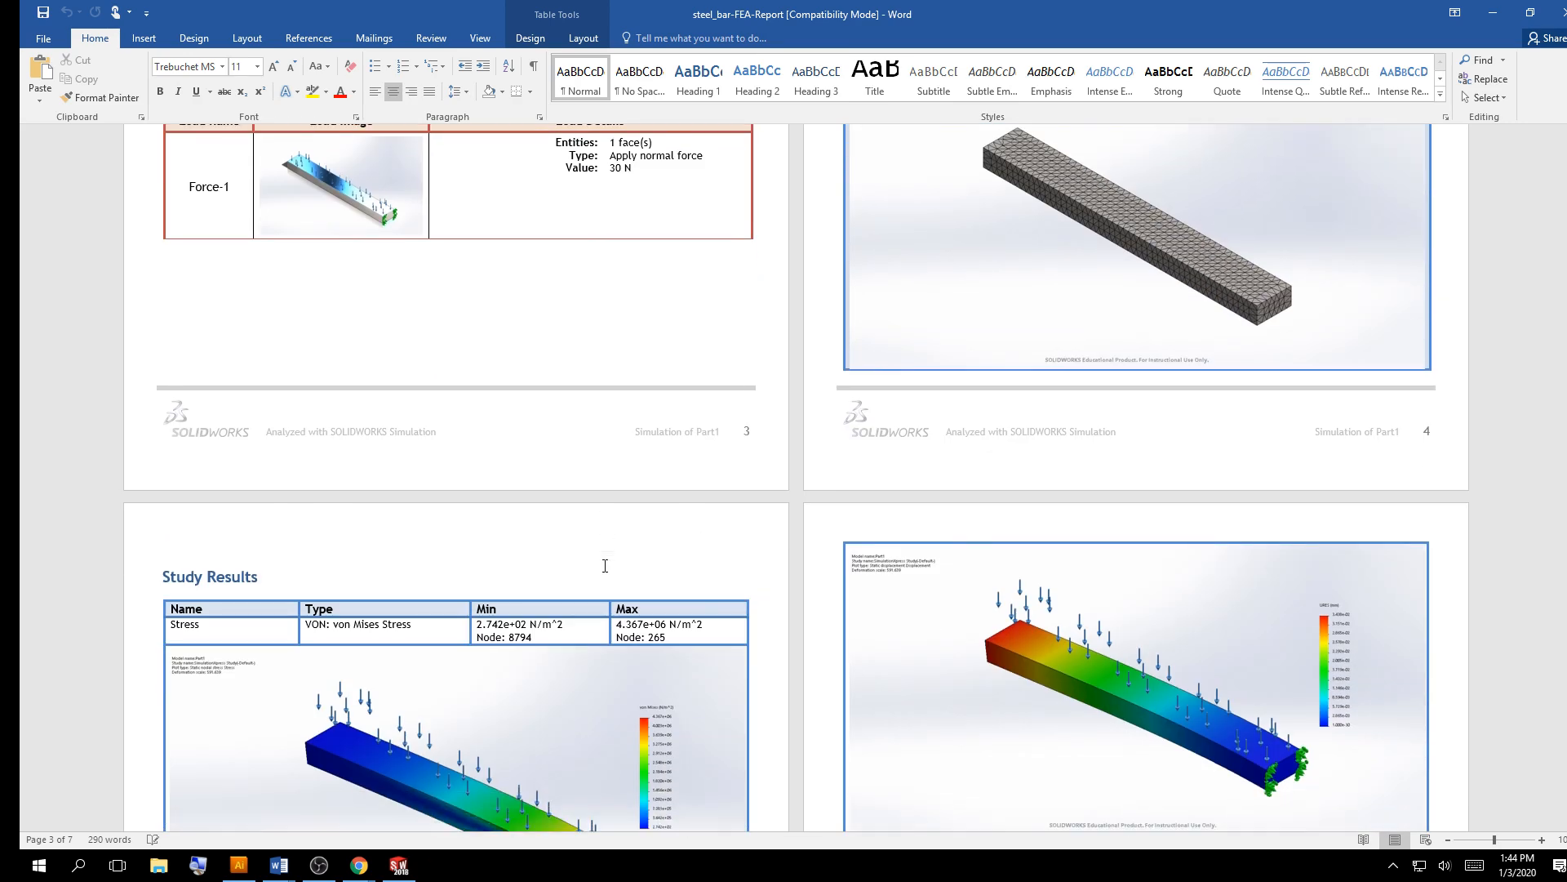
scroll(605, 566, "down", 5)
scroll(605, 566, "down", 3)
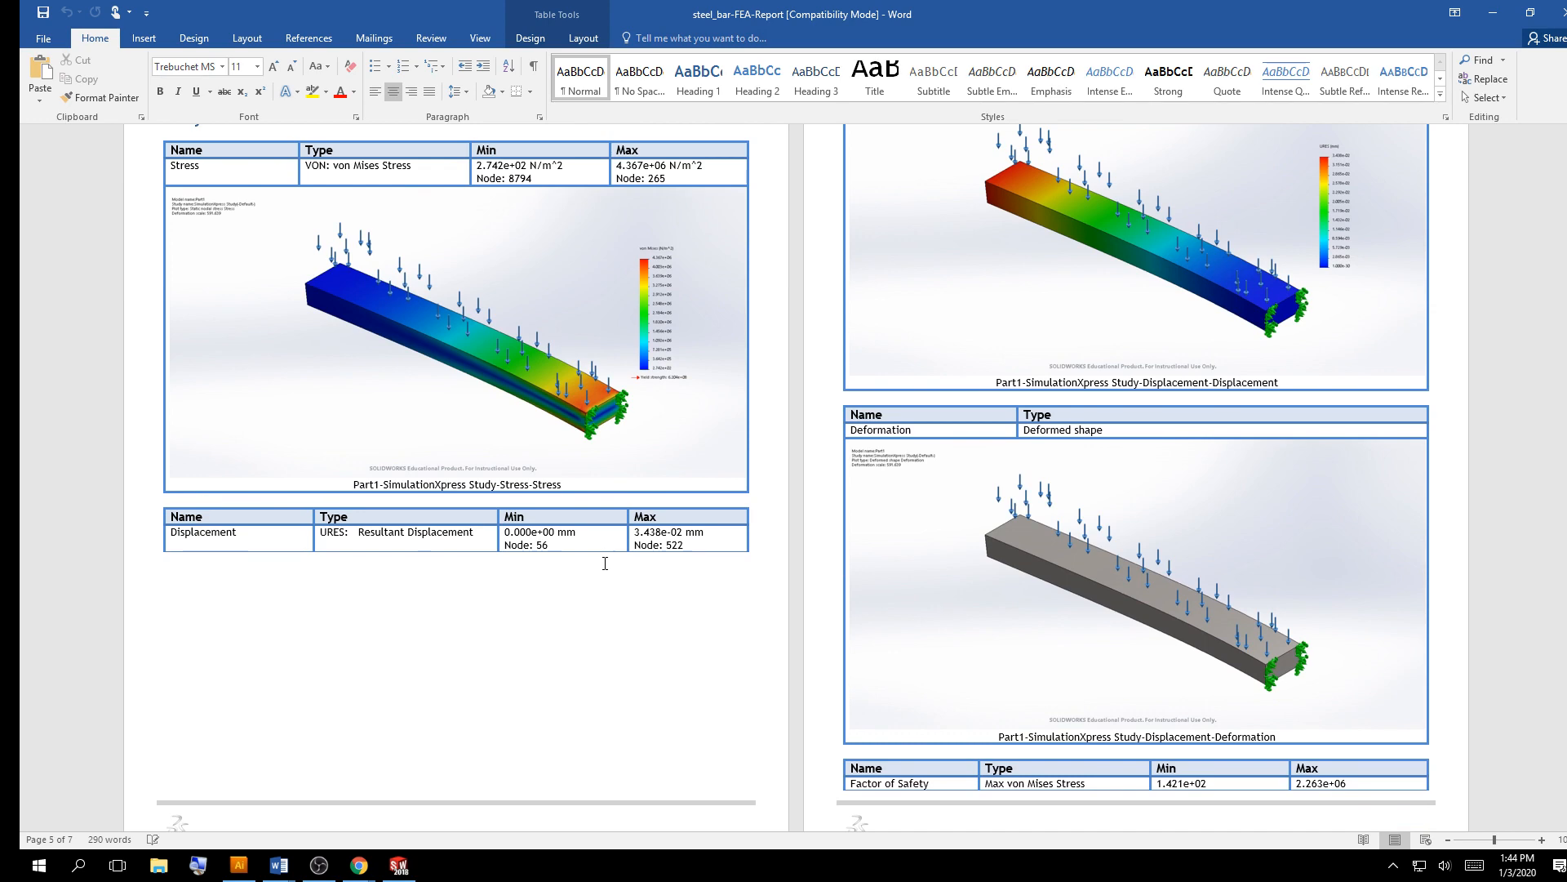
scroll(605, 562, "down", 15)
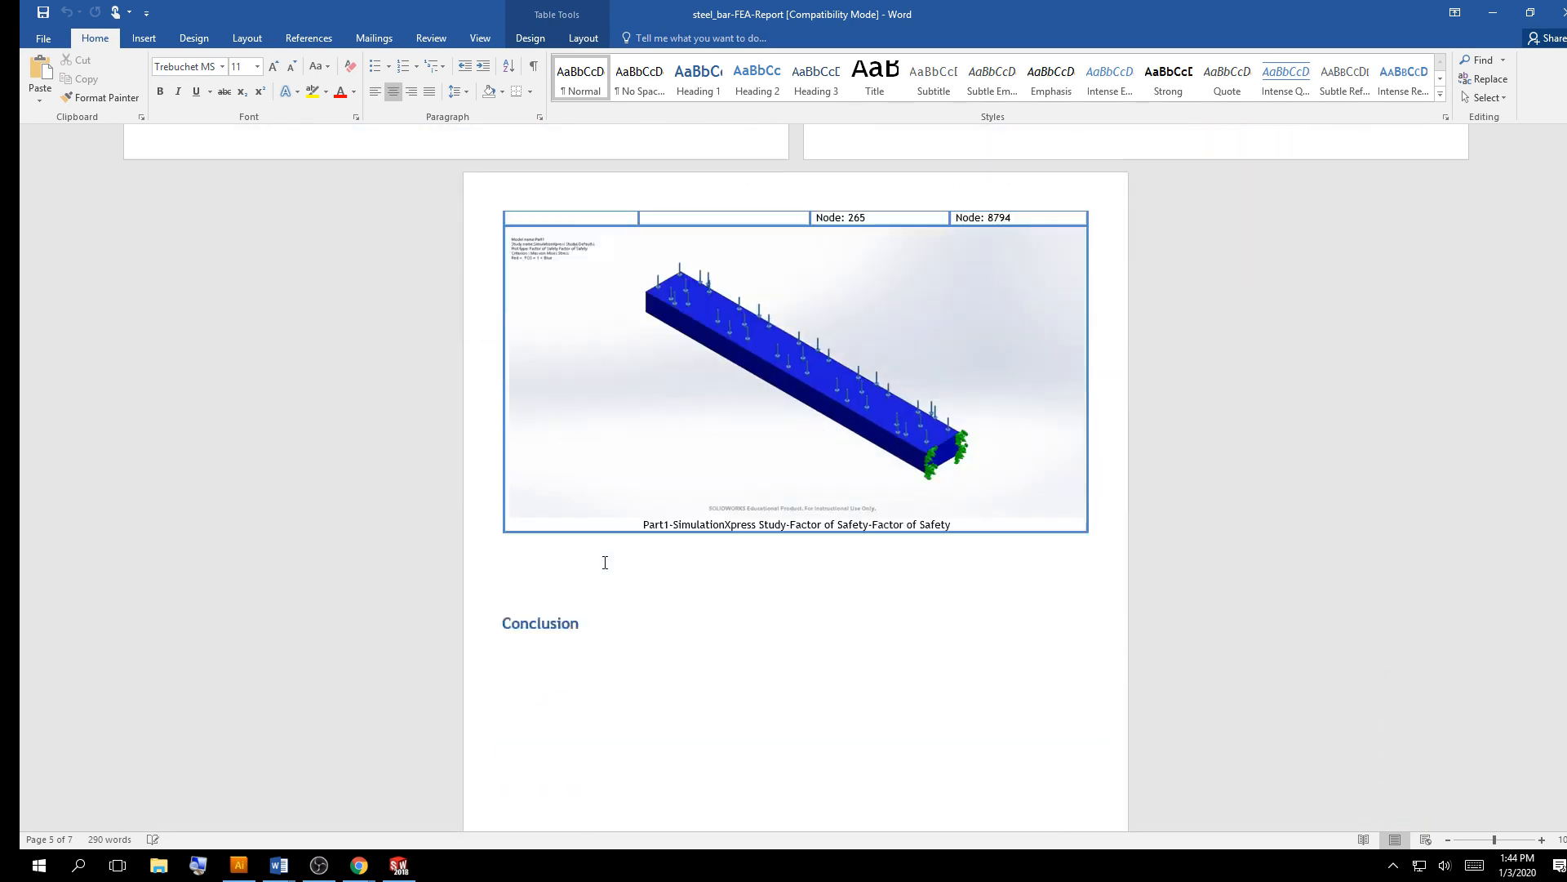
scroll(605, 562, "up", 14)
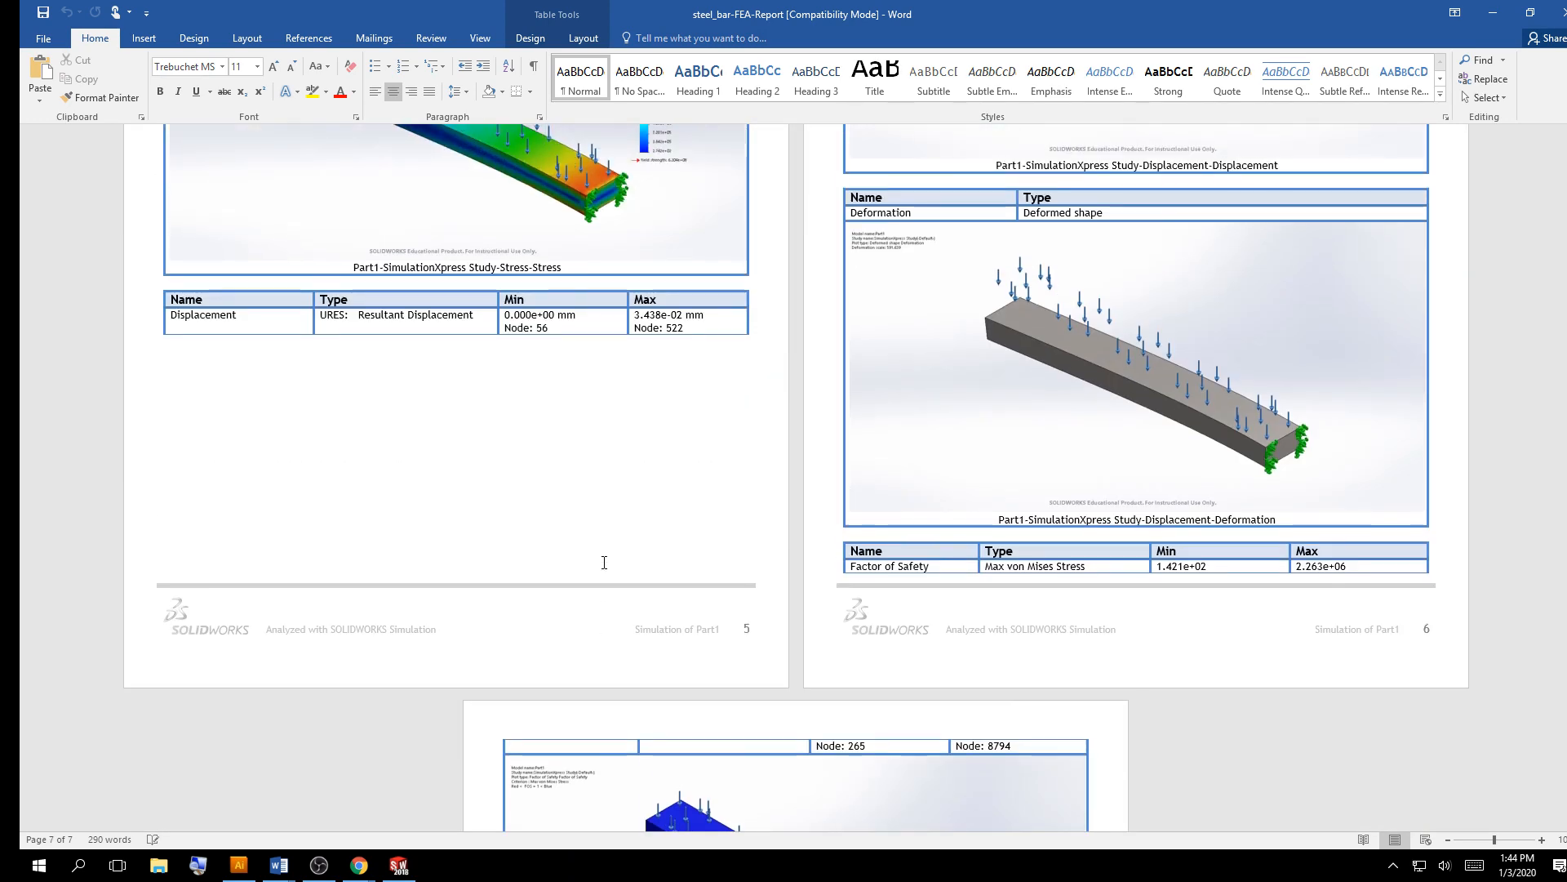
scroll(604, 562, "up", 20)
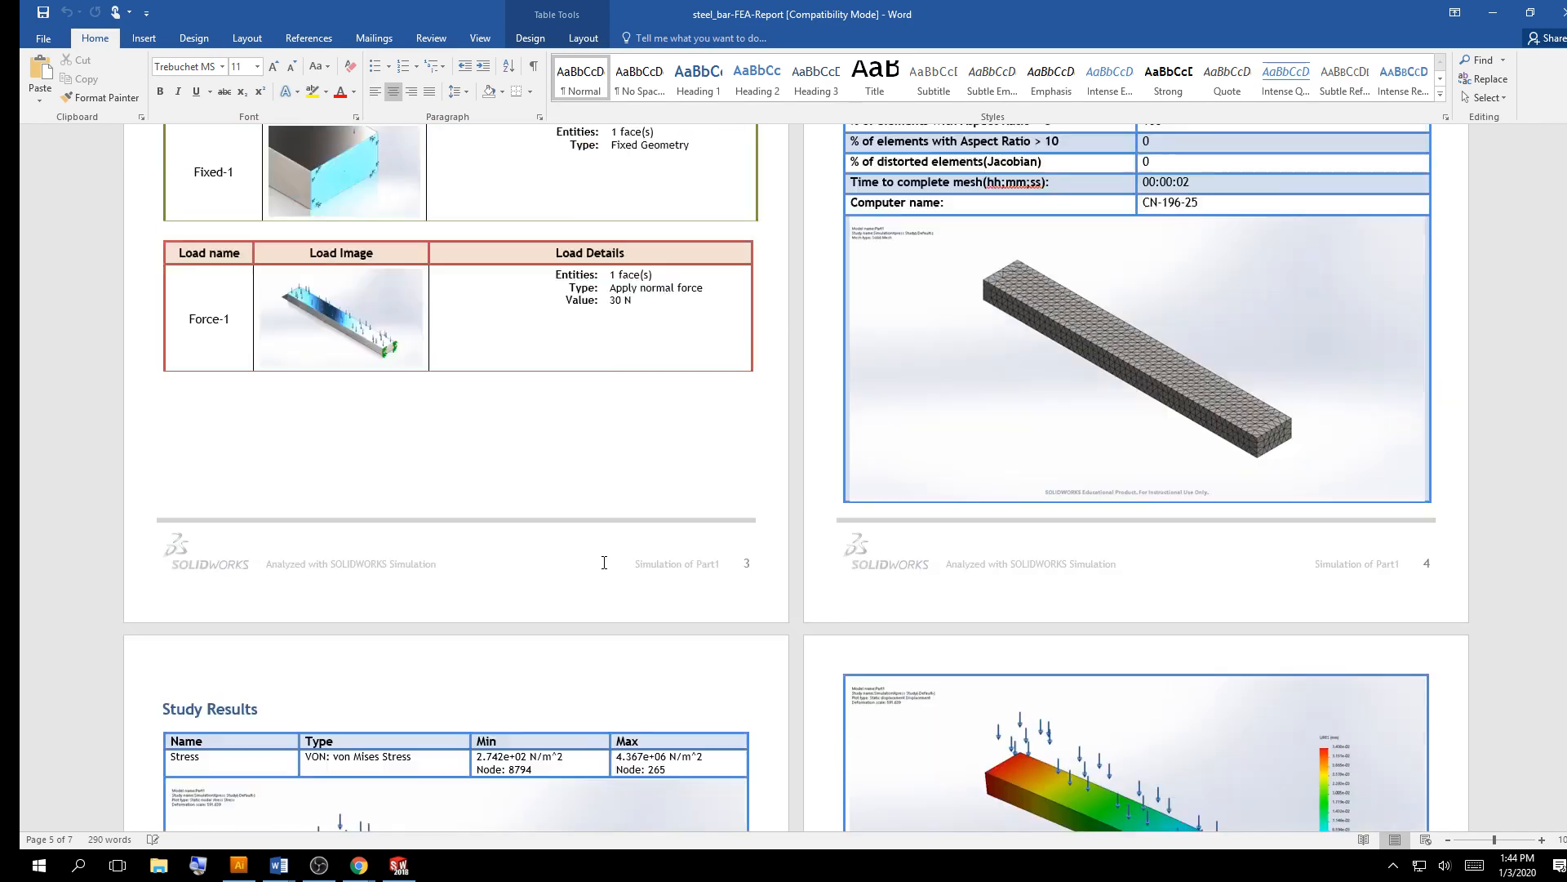
scroll(604, 562, "up", 1)
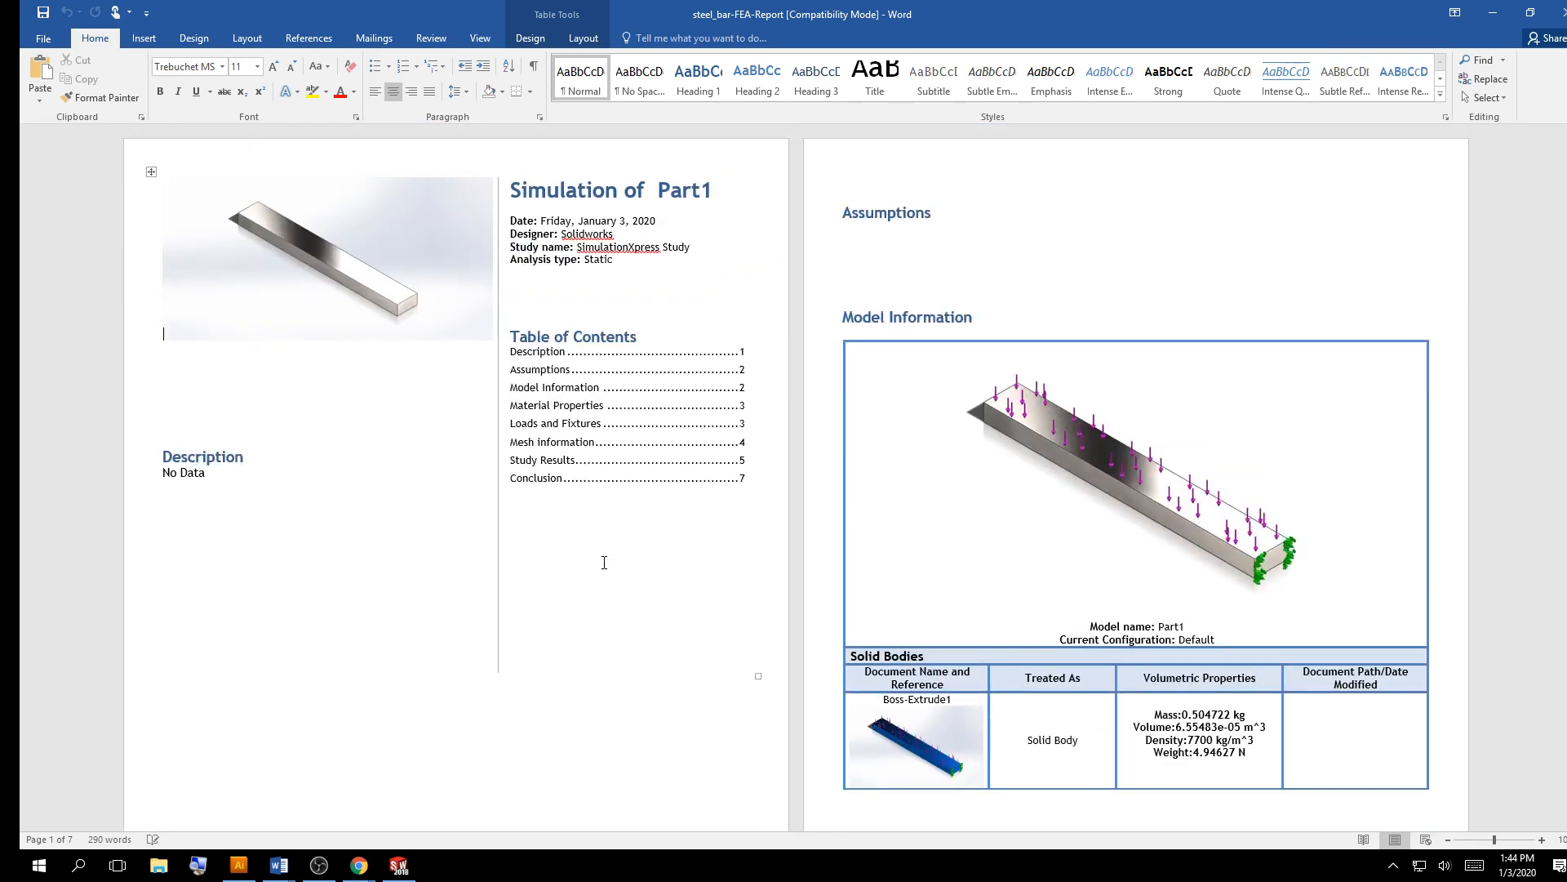